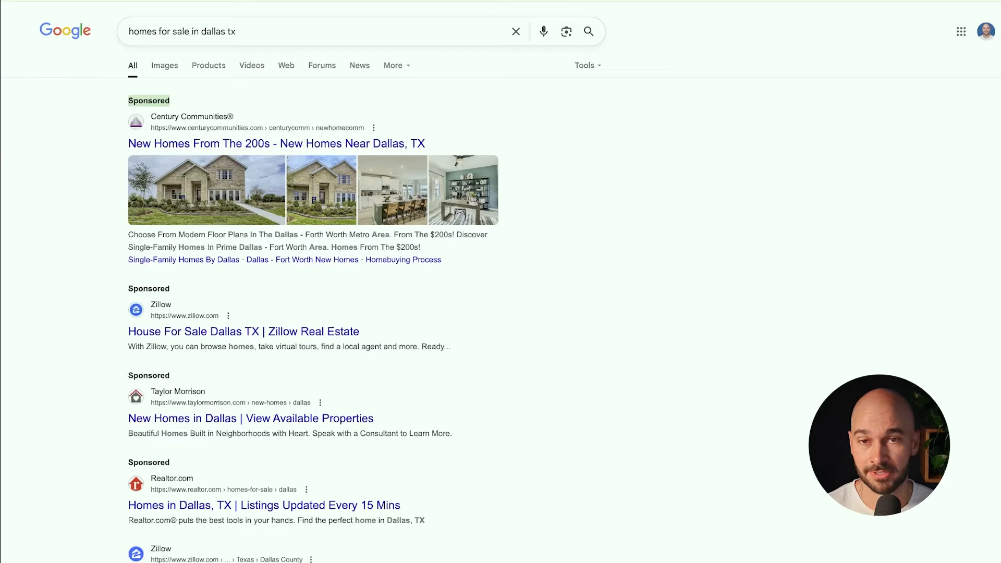
{"action": "scroll", "coordinate": [500, 313], "scroll_direction": "down", "scroll_amount": 5}
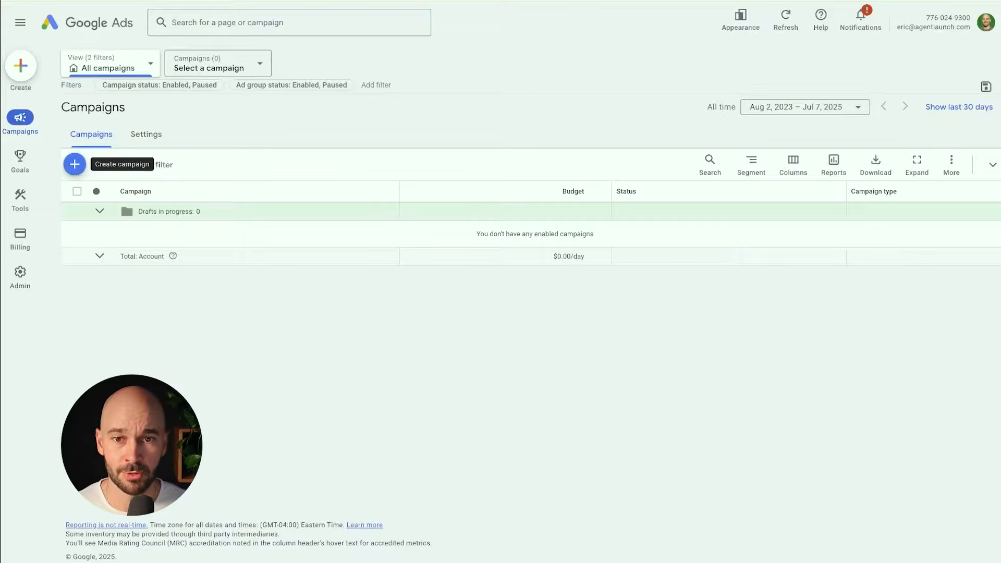
Open the conversions summary in the account's goals
{"action": "mouse_move", "coordinate": [20, 161]}
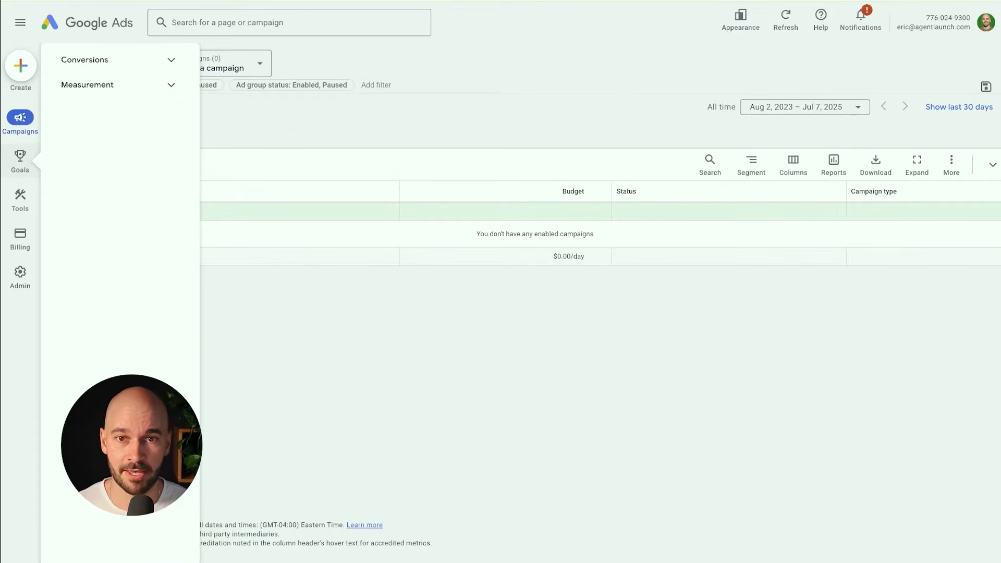
{"action": "left_click", "coordinate": [119, 60]}
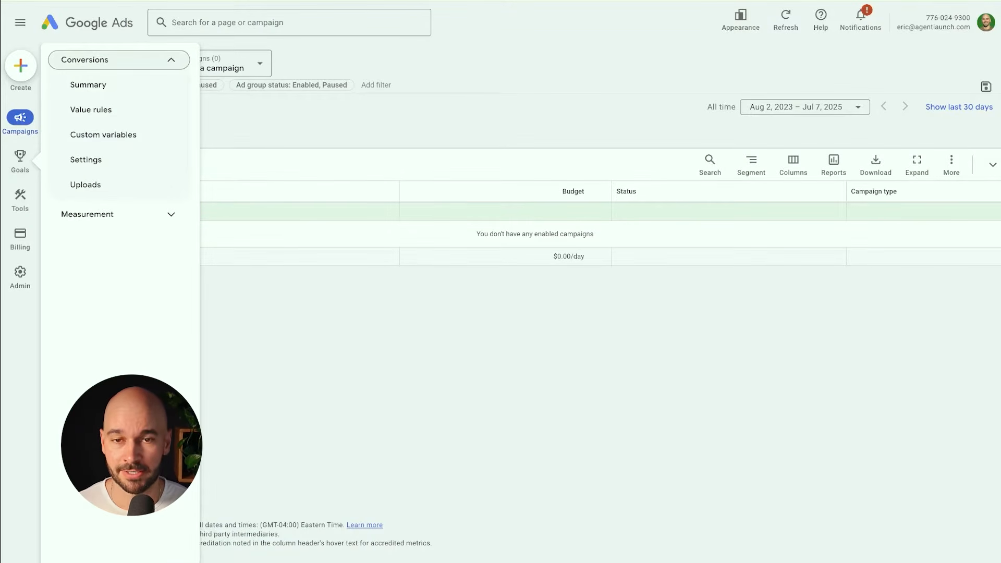
{"action": "left_click", "coordinate": [119, 85]}
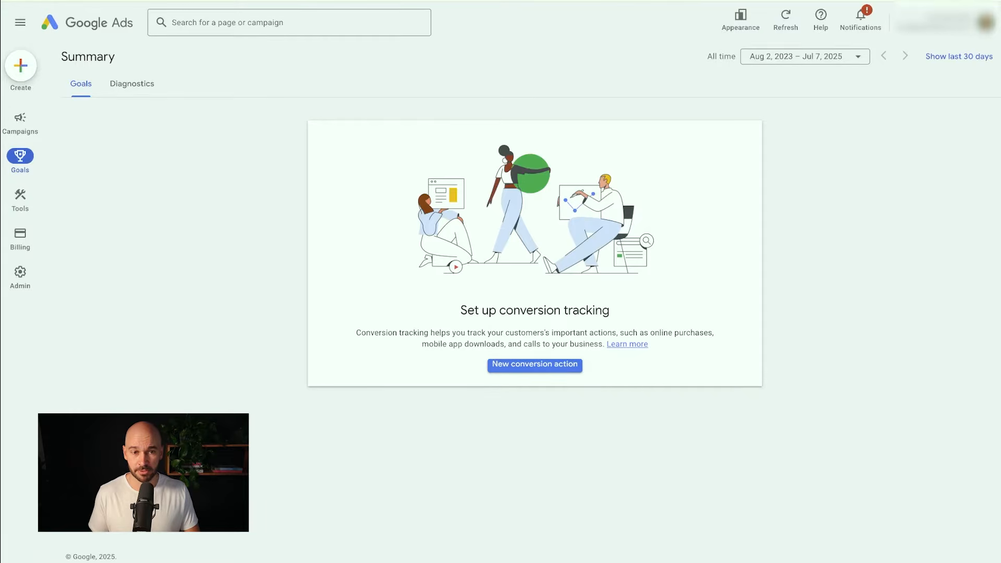
Start a new website conversion action and scan the domain yvrhomesearch.com
{"action": "left_click", "coordinate": [535, 365]}
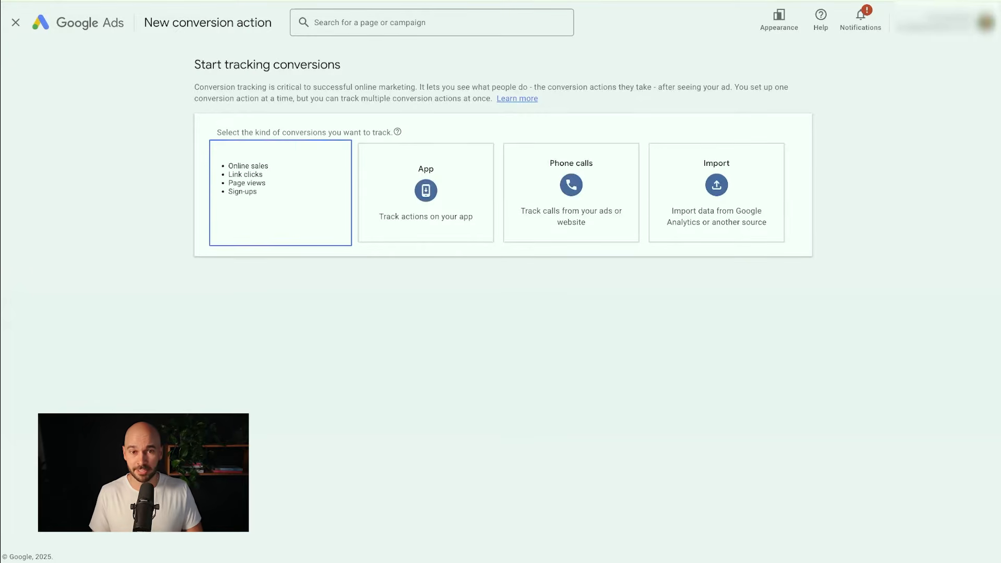
{"action": "left_click", "coordinate": [280, 193]}
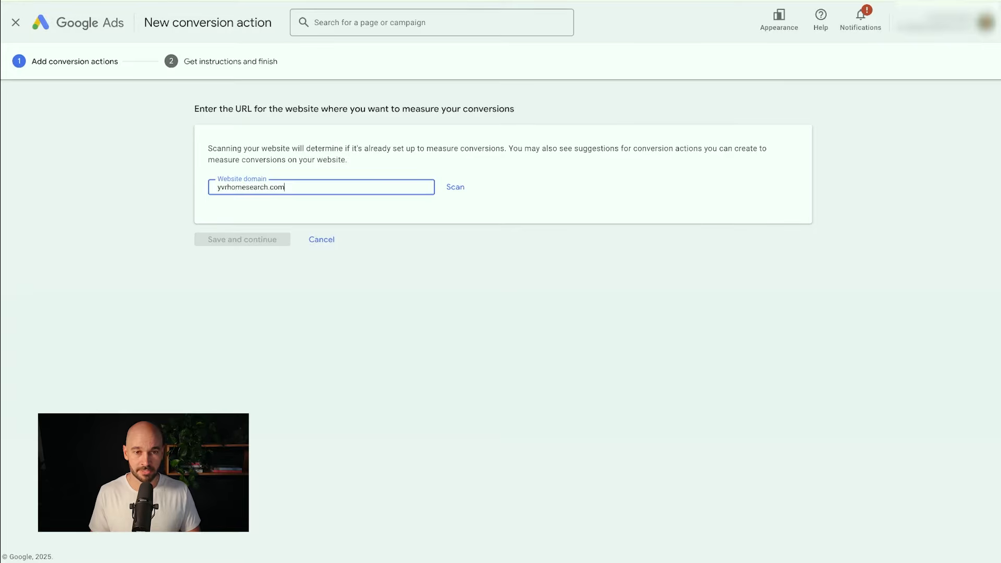
{"action": "left_click", "coordinate": [455, 188]}
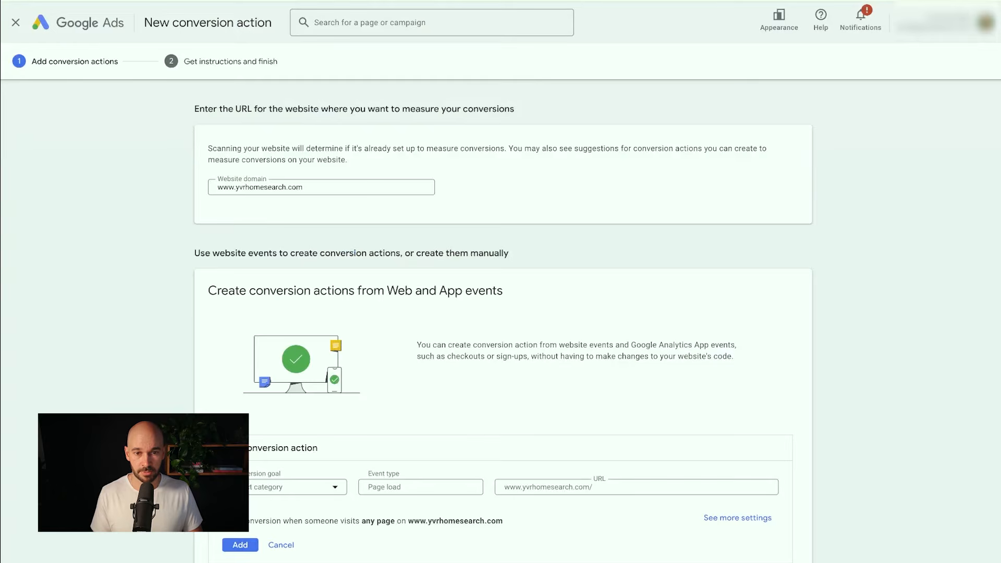
{"action": "scroll", "coordinate": [503, 321], "scroll_direction": "down", "scroll_amount": 3}
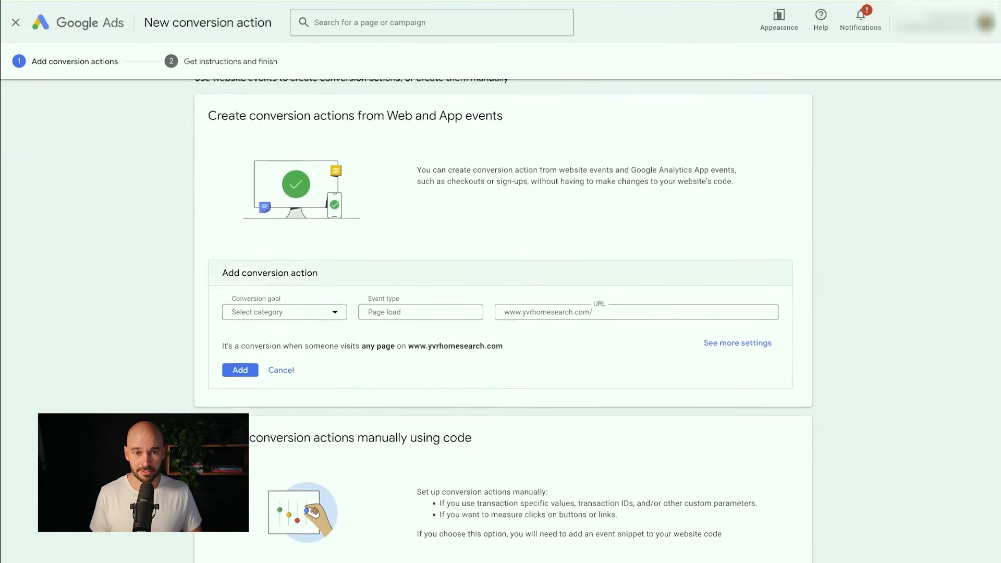
{"action": "scroll", "coordinate": [504, 320], "scroll_direction": "down", "scroll_amount": 1}
{"action": "left_click", "coordinate": [284, 297]}
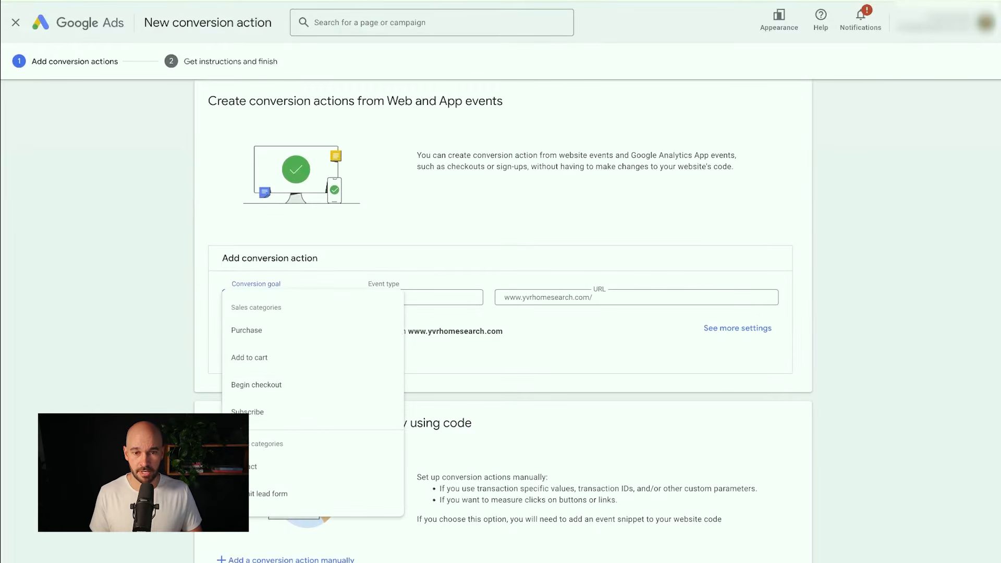
{"action": "scroll", "coordinate": [284, 331], "scroll_direction": "down", "scroll_amount": 3}
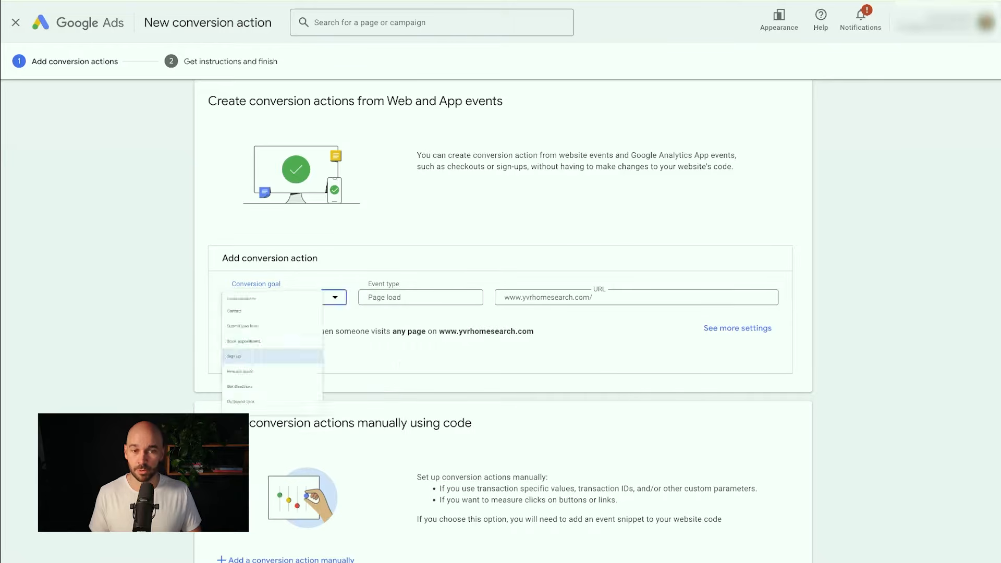
{"action": "left_click", "coordinate": [284, 409]}
Add a manual conversion action with the goal category Sign-up and the conversion name "Sign up"
{"action": "scroll", "coordinate": [503, 323], "scroll_direction": "down", "scroll_amount": 3}
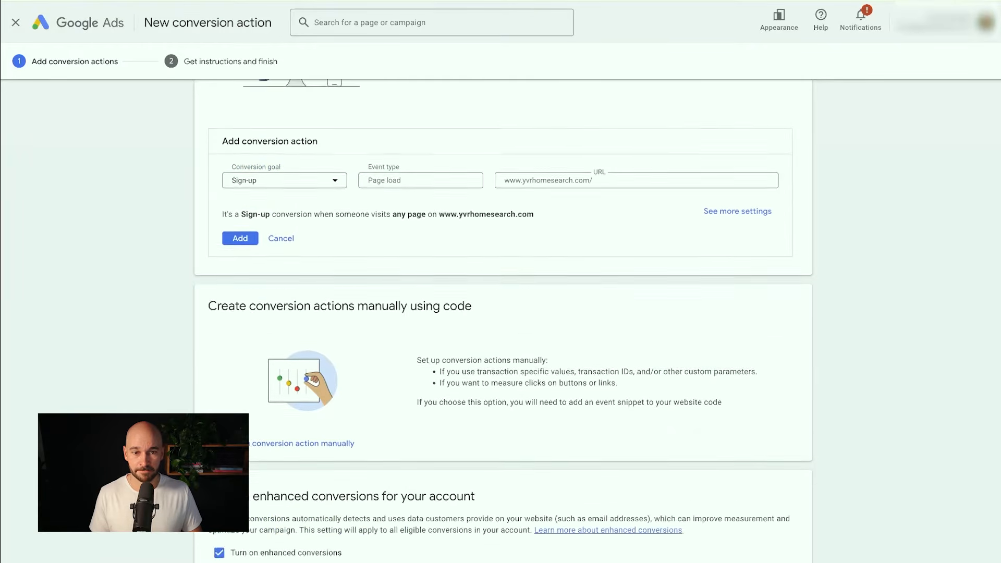
{"action": "left_click", "coordinate": [286, 391]}
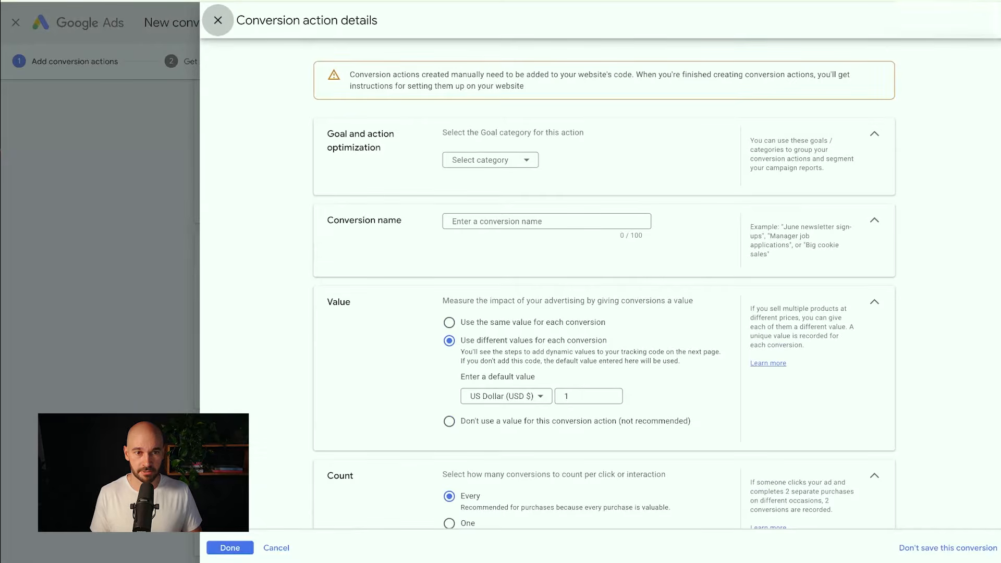
{"action": "left_click", "coordinate": [491, 159]}
{"action": "scroll", "coordinate": [521, 210], "scroll_direction": "down", "scroll_amount": 1}
{"action": "left_click", "coordinate": [464, 346]}
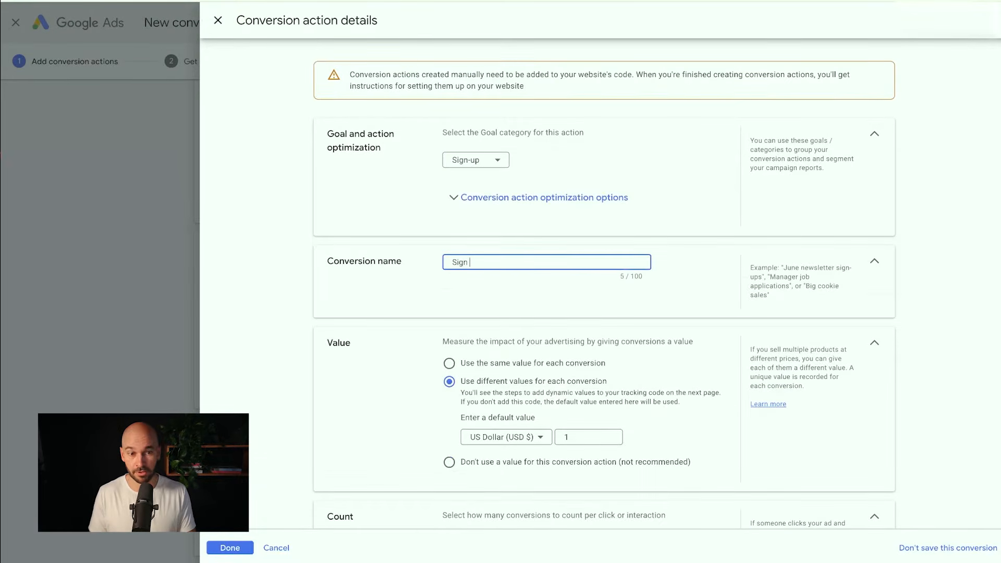
{"action": "scroll", "coordinate": [600, 281], "scroll_direction": "down", "scroll_amount": 2}
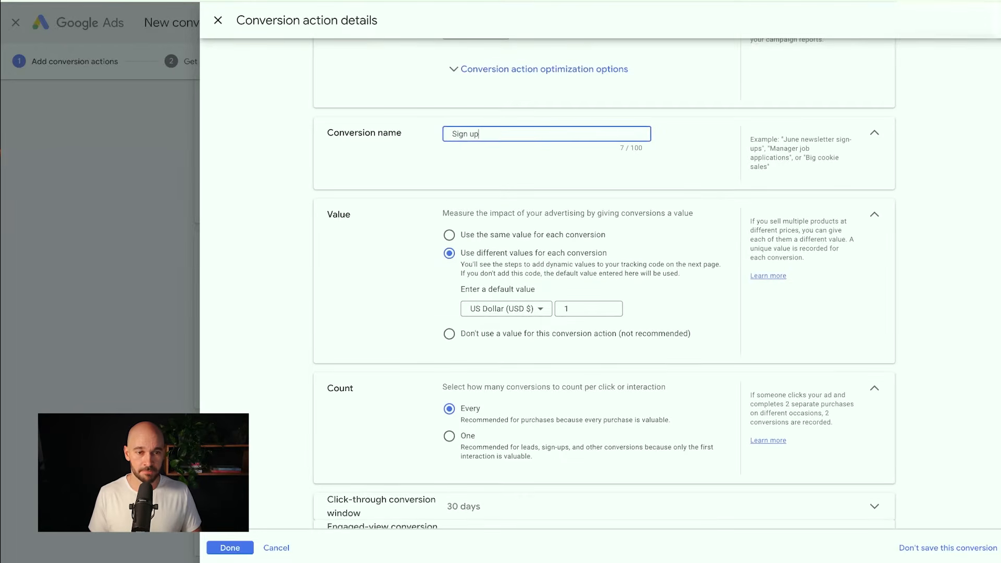
Set the sign-up conversion action to use no value and count One conversion per interaction, and save it
{"action": "scroll", "coordinate": [599, 281], "scroll_direction": "down", "scroll_amount": 1}
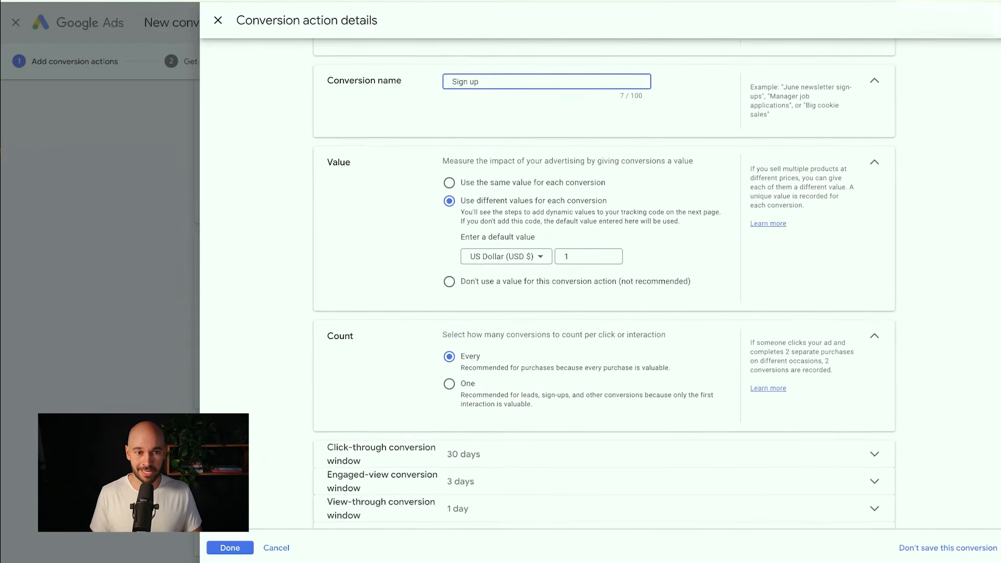
{"action": "left_click", "coordinate": [450, 282]}
{"action": "scroll", "coordinate": [600, 282], "scroll_direction": "down", "scroll_amount": 1}
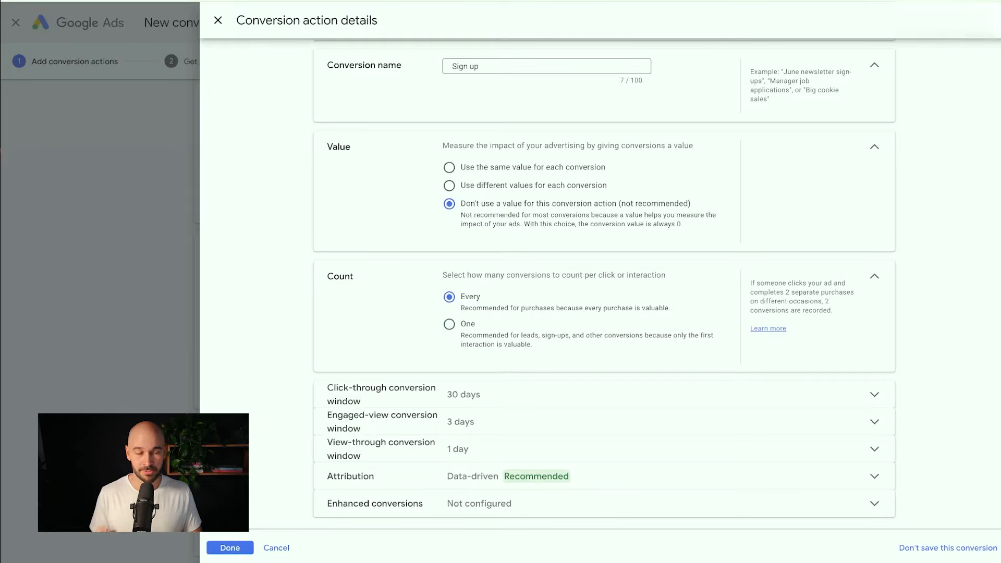
{"action": "left_click", "coordinate": [450, 324]}
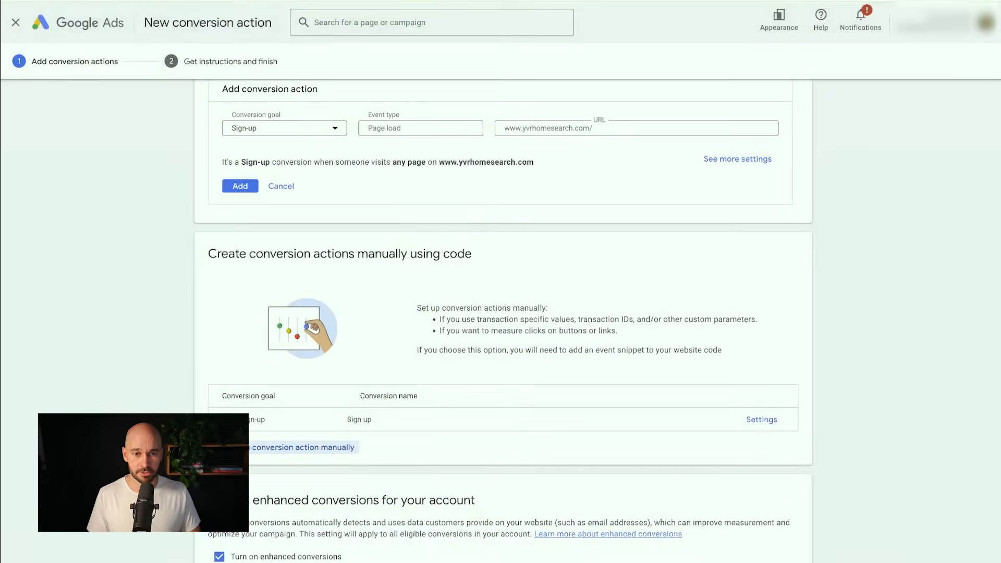
Agree to the conversion settings and continue to the Google tag setup
{"action": "scroll", "coordinate": [503, 313], "scroll_direction": "down", "scroll_amount": 2}
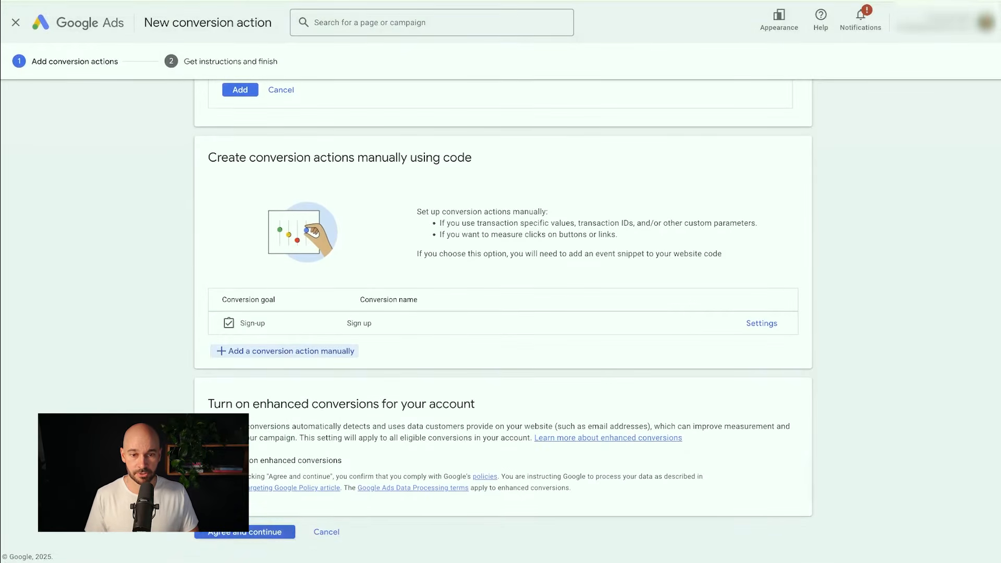
{"action": "left_click", "coordinate": [261, 531]}
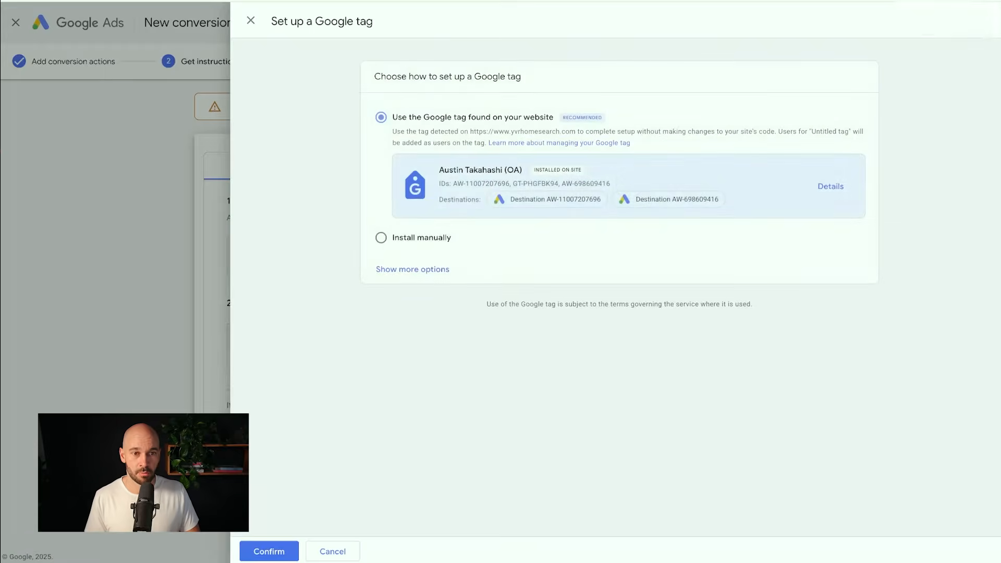
Choose manual installation for the Google tag, show the remaining setup options, and test the installation on the website
{"action": "left_click", "coordinate": [381, 238]}
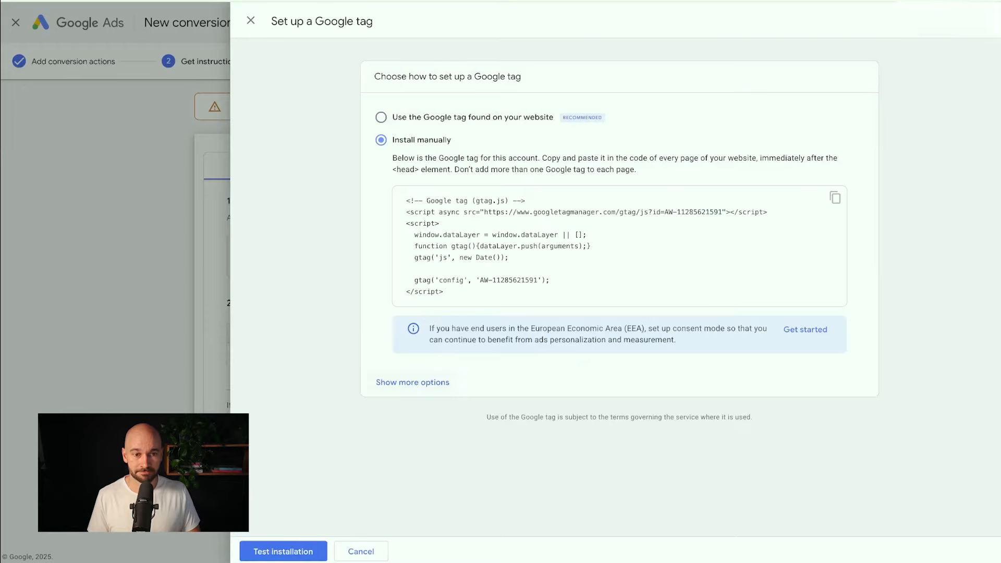
{"action": "left_click", "coordinate": [412, 382]}
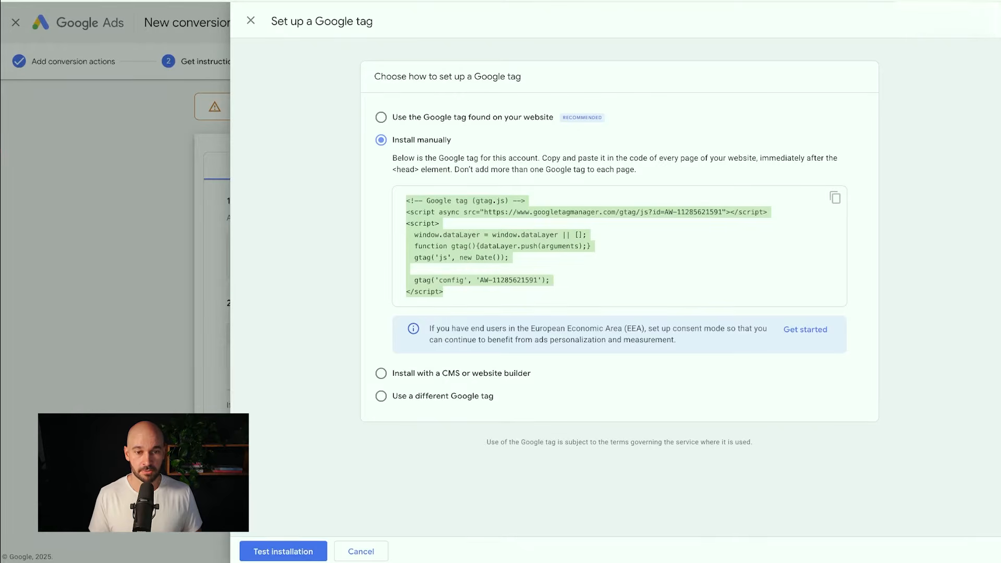
{"action": "left_click", "coordinate": [283, 551]}
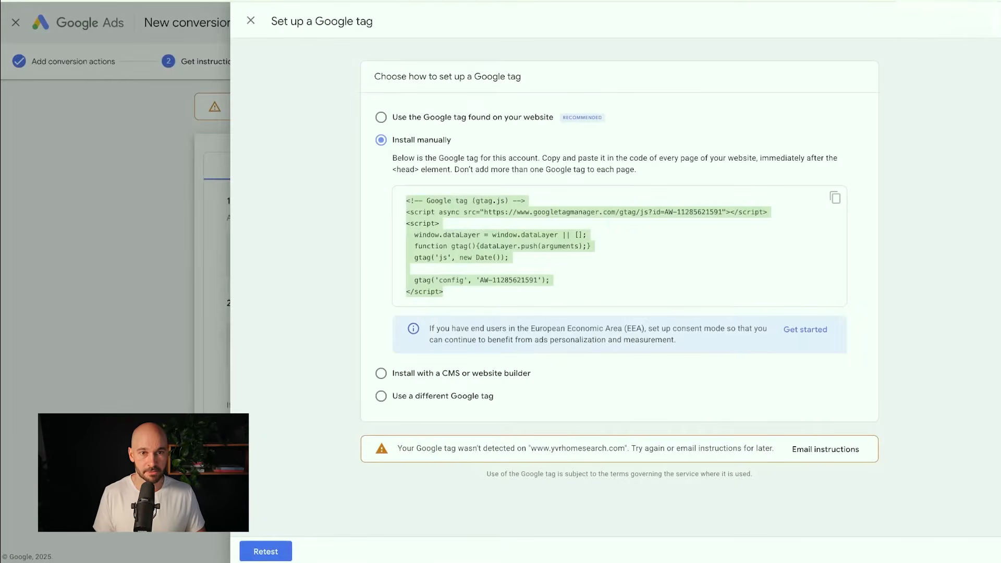
{"action": "left_click", "coordinate": [251, 20]}
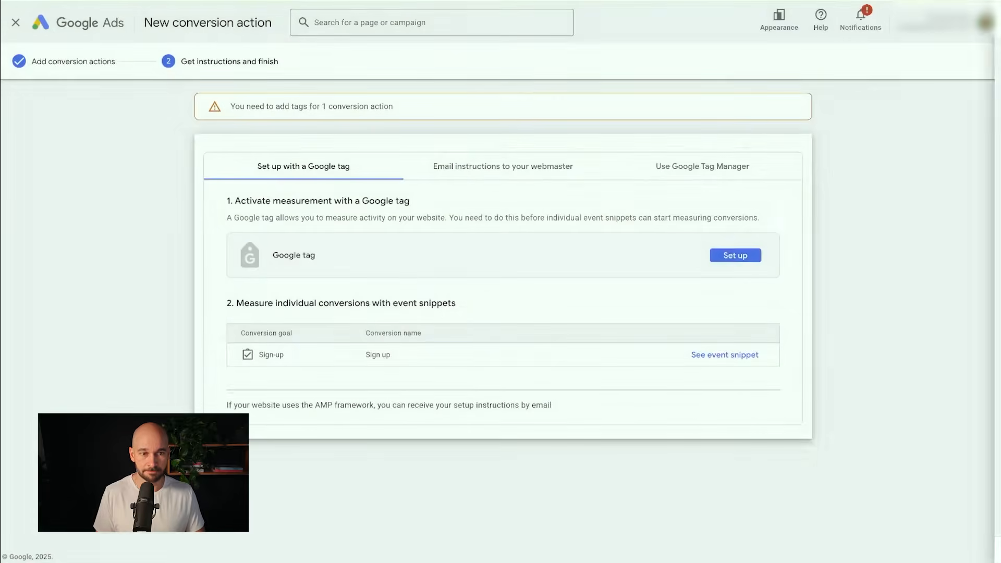
Review the Page load event snippet for the Sign up conversion and return to the campaigns section
{"action": "left_click", "coordinate": [724, 354]}
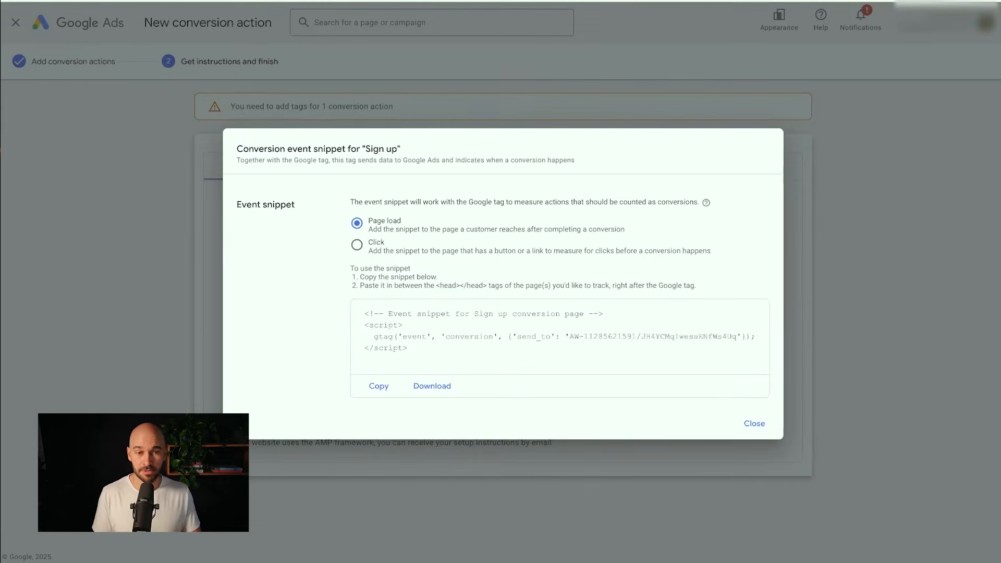
{"action": "left_click", "coordinate": [390, 325]}
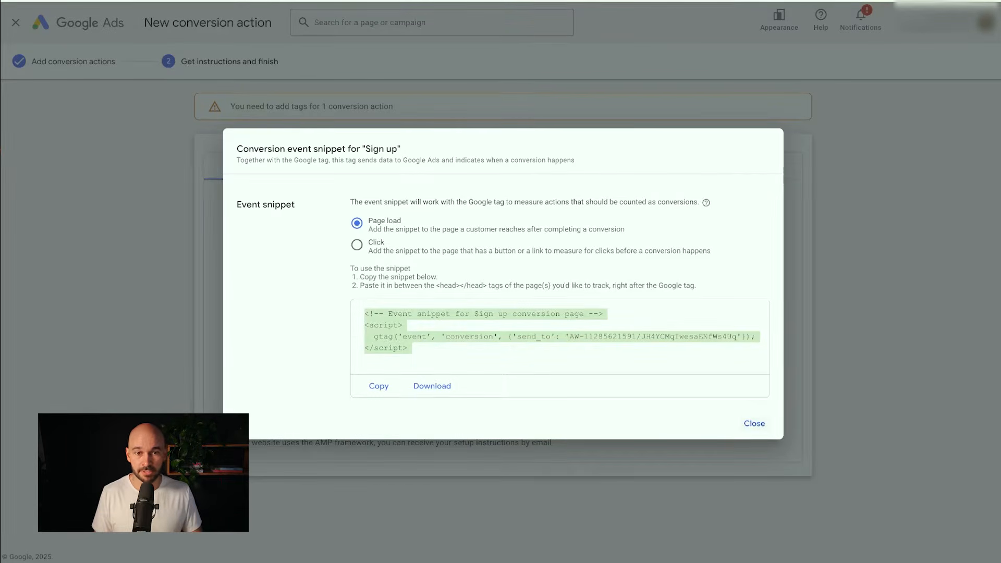
{"action": "left_click", "coordinate": [755, 423]}
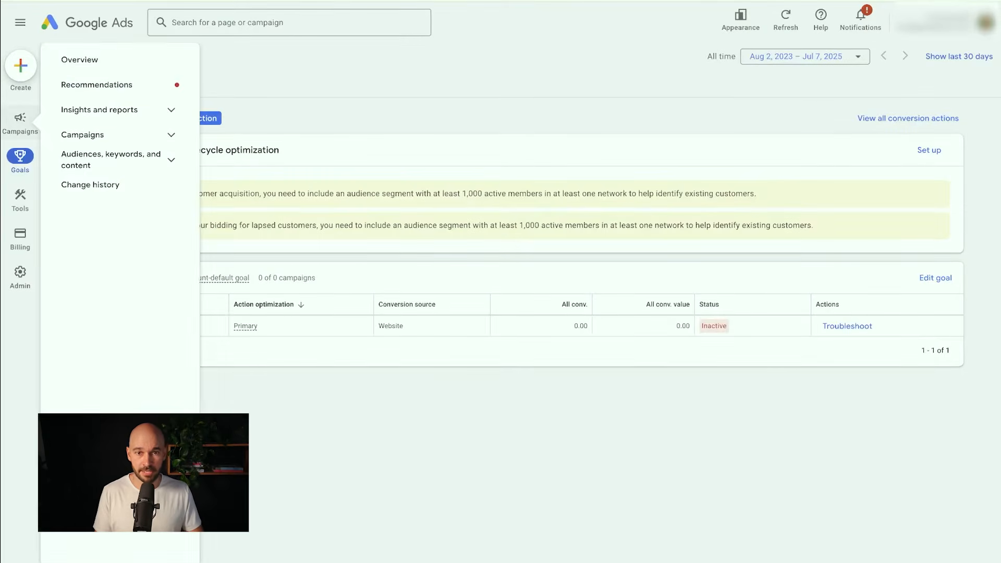
{"action": "left_click", "coordinate": [20, 124]}
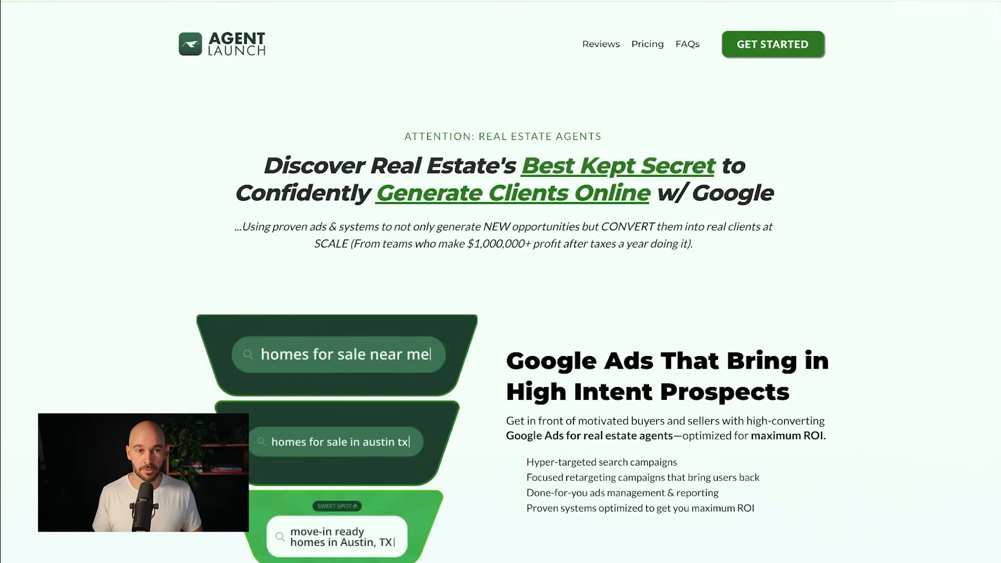
Look through the Agent Launch web page for client results, the onboarding steps, pricing and the order form
{"action": "scroll", "coordinate": [501, 282], "scroll_direction": "down", "scroll_amount": 20}
{"action": "scroll", "coordinate": [501, 282], "scroll_direction": "down", "scroll_amount": 20}
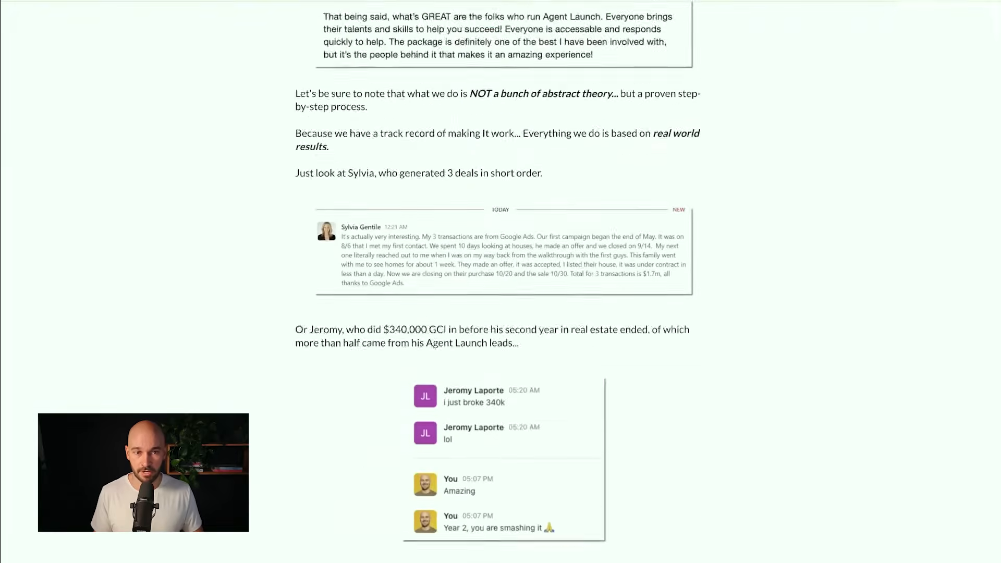
{"action": "scroll", "coordinate": [500, 282], "scroll_direction": "down", "scroll_amount": 20}
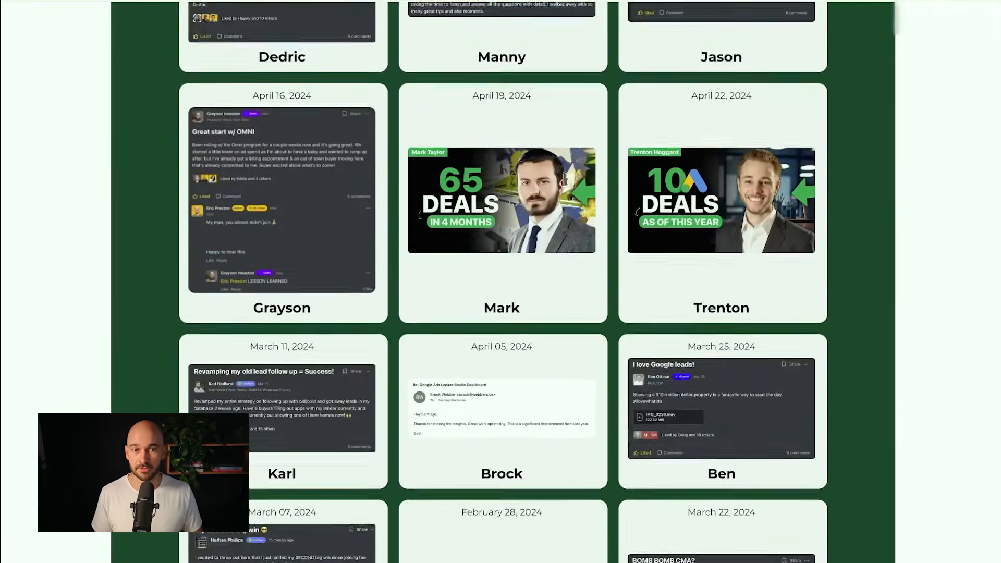
{"action": "scroll", "coordinate": [501, 281], "scroll_direction": "down", "scroll_amount": 20}
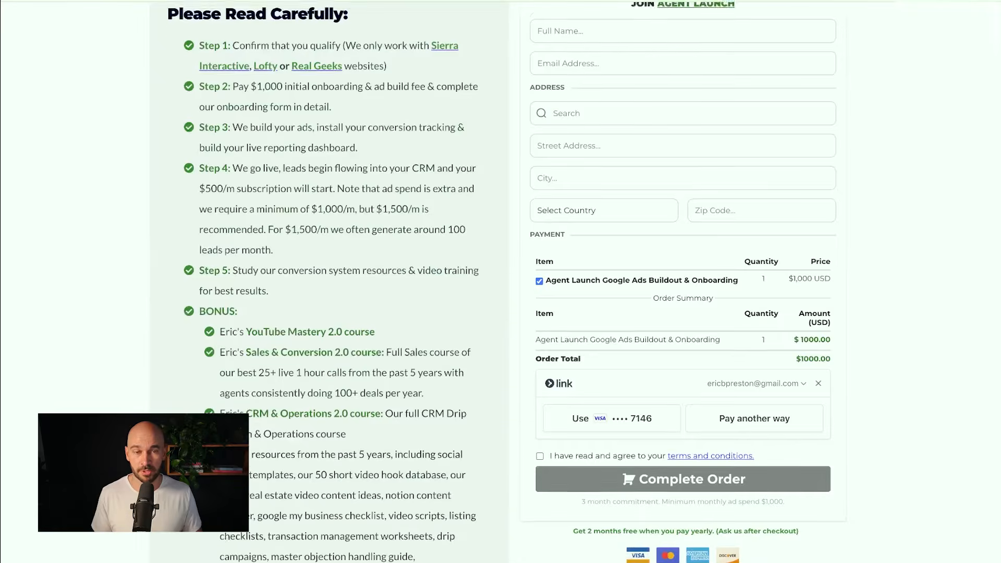
{"action": "scroll", "coordinate": [500, 282], "scroll_direction": "up", "scroll_amount": 1}
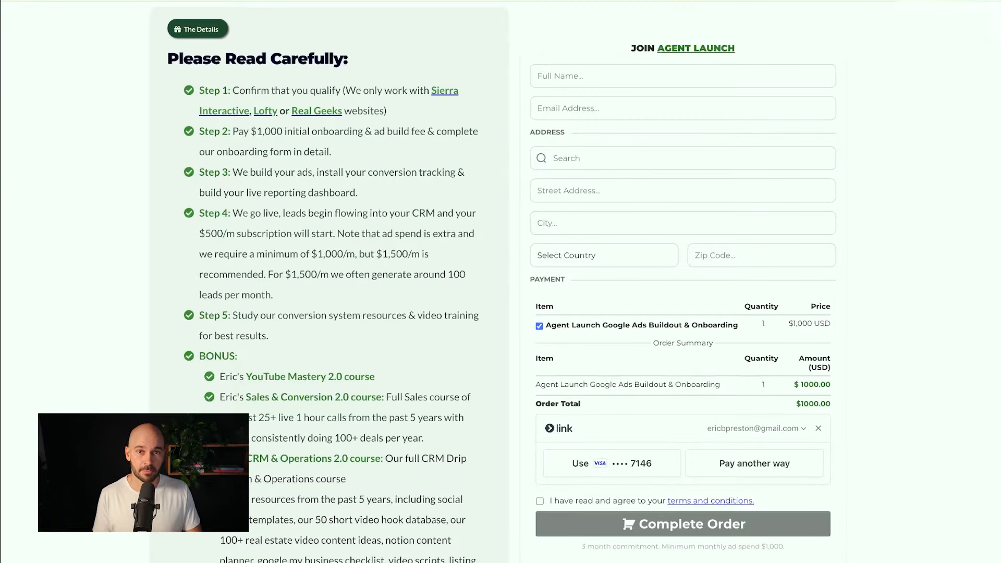
{"action": "scroll", "coordinate": [500, 282], "scroll_direction": "down", "scroll_amount": 1}
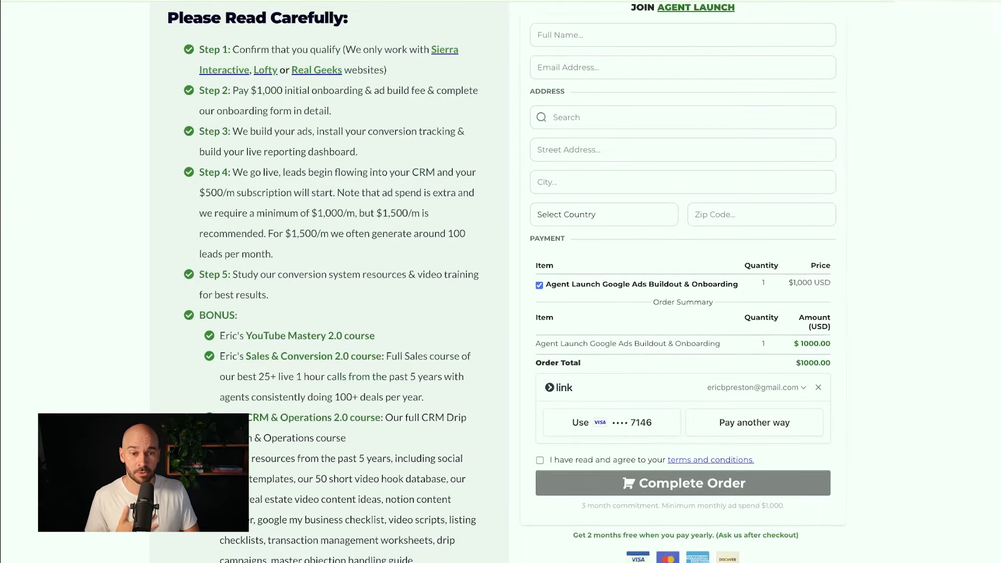
{"action": "scroll", "coordinate": [500, 281], "scroll_direction": "down", "scroll_amount": 2}
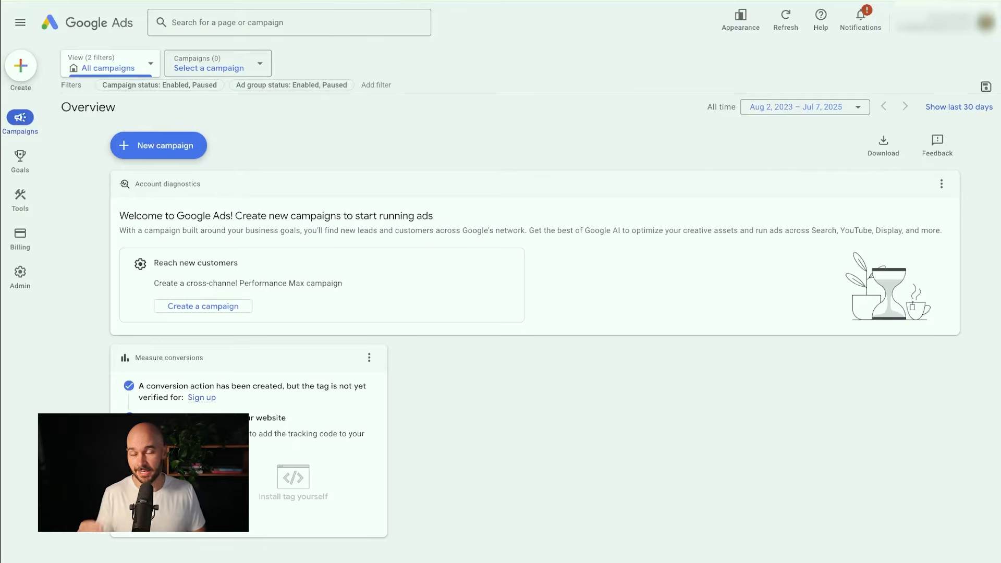
Start a new Google Ads campaign with Leads as its objective
{"action": "left_click", "coordinate": [159, 145]}
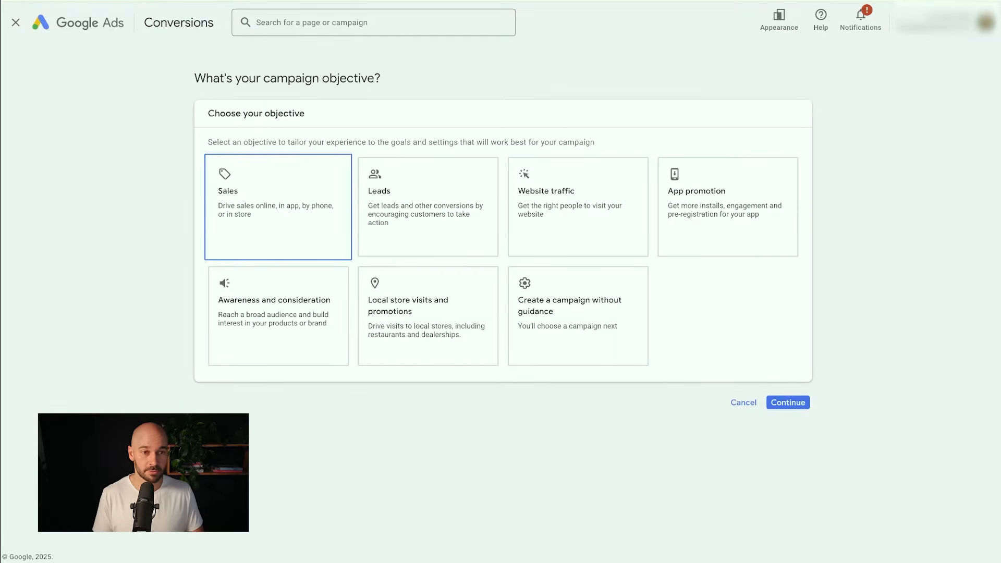
{"action": "left_click", "coordinate": [412, 188]}
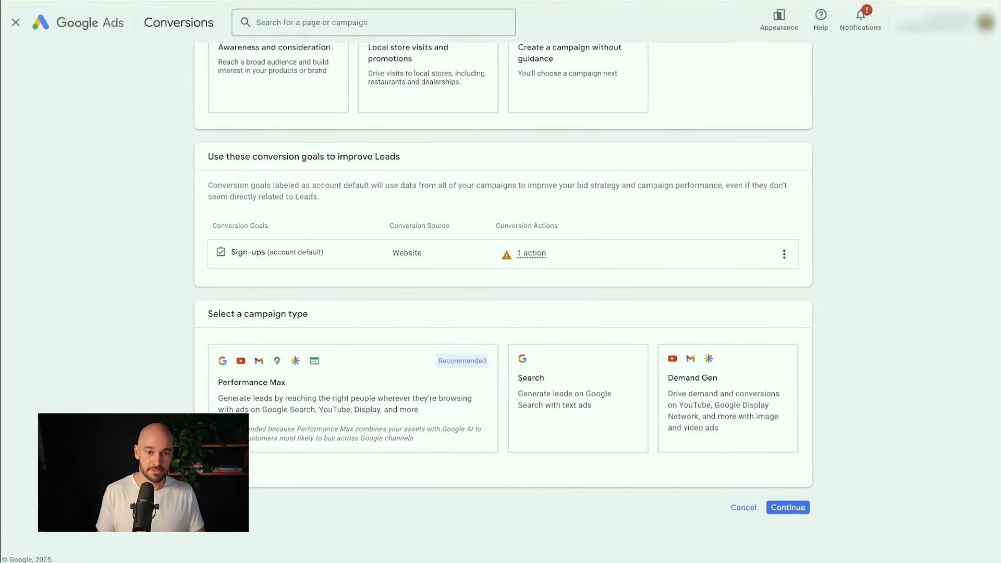
Show all the available campaign types and choose Search as the type for the Leads campaign
{"action": "left_click", "coordinate": [227, 472]}
{"action": "scroll", "coordinate": [230, 441], "scroll_direction": "down", "scroll_amount": 3}
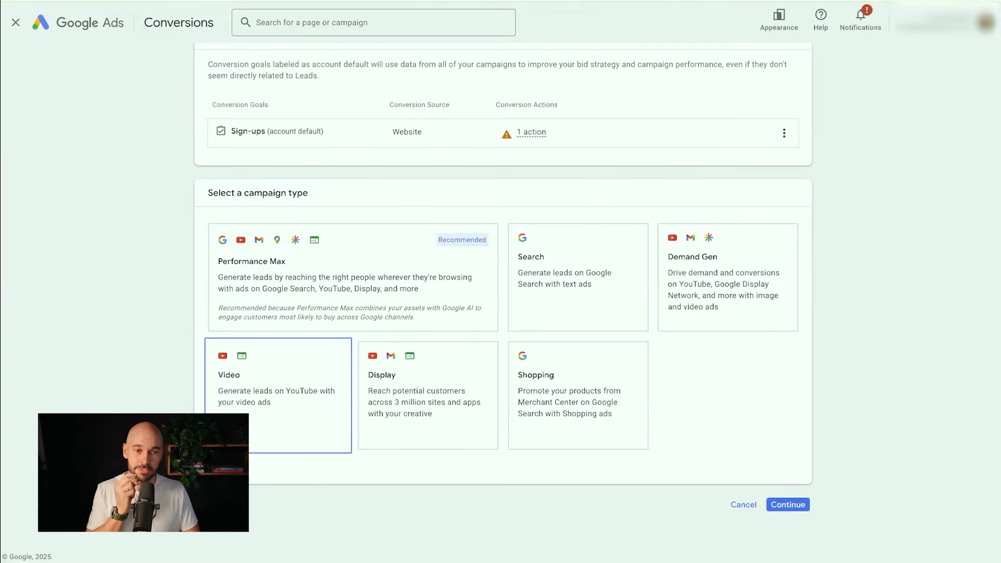
{"action": "left_click", "coordinate": [578, 282]}
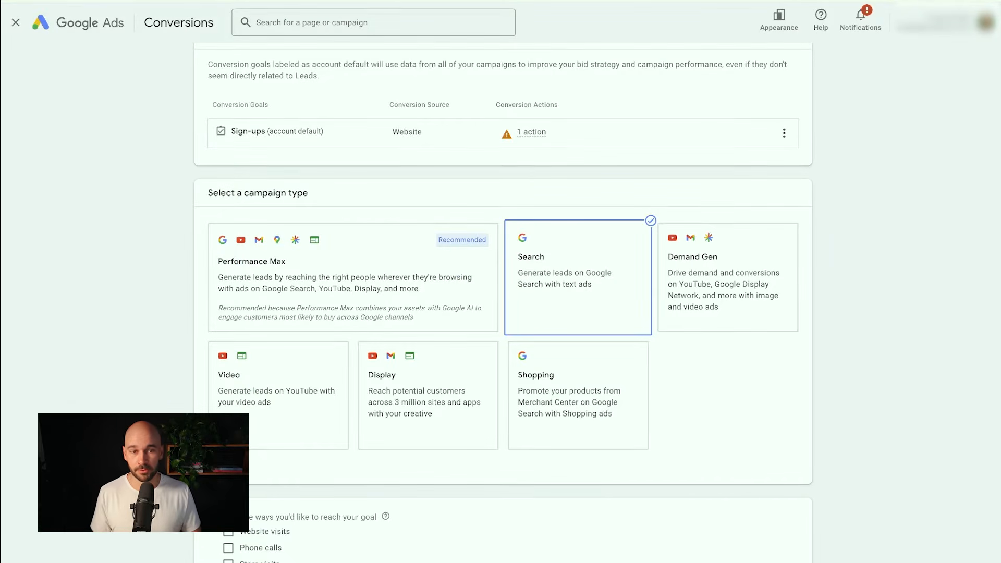
{"action": "left_click", "coordinate": [428, 282]}
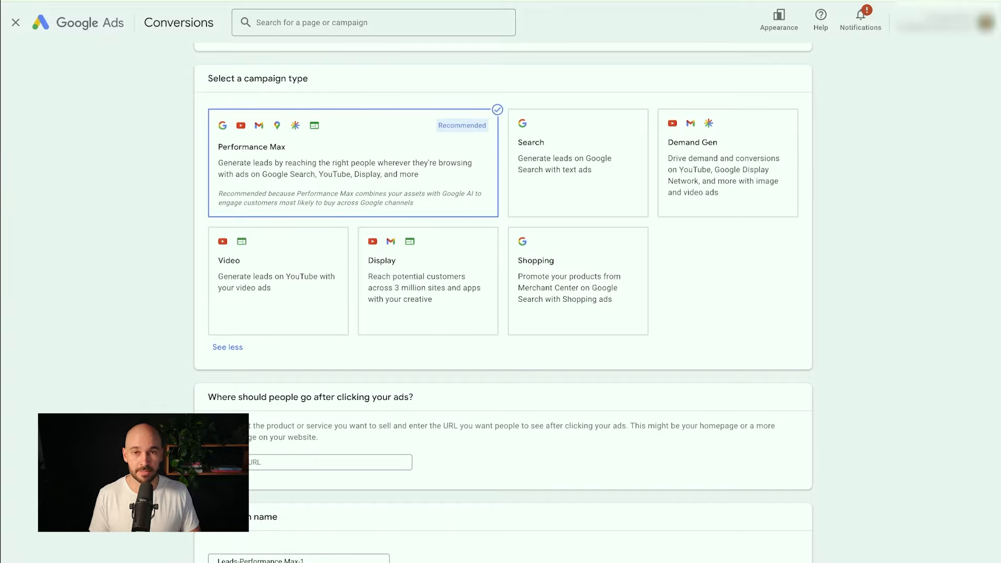
{"action": "left_click", "coordinate": [578, 163]}
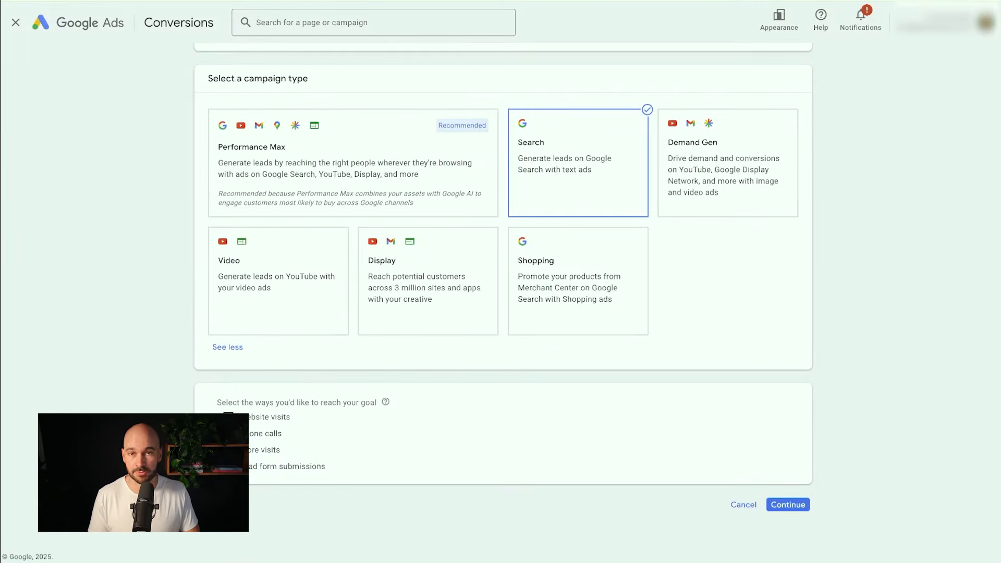
Choose website visits as the way to reach the goal with yvrhomesearch.com as the website, and continue to the bidding settings
{"action": "left_click", "coordinate": [228, 417]}
{"action": "left_click", "coordinate": [313, 436]}
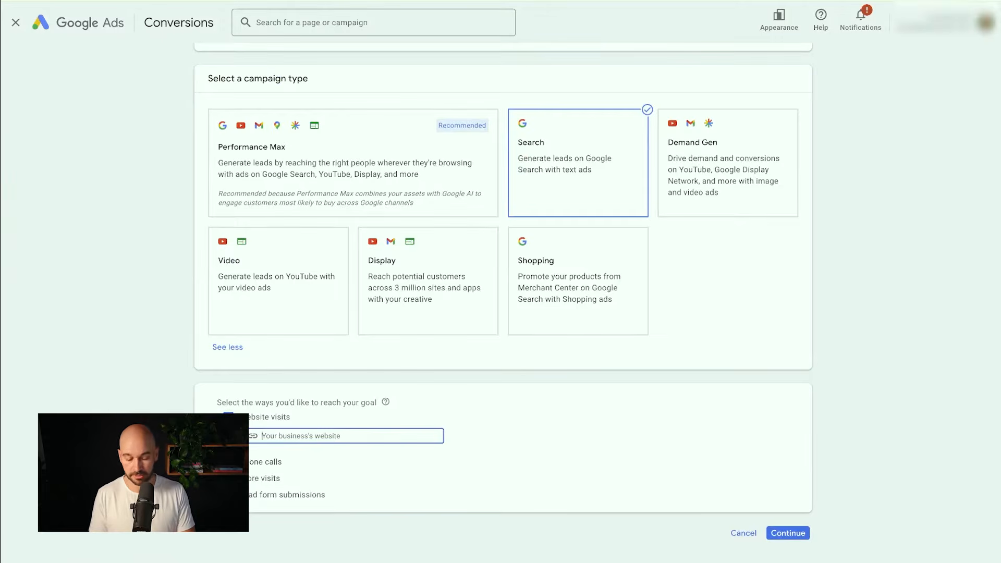
{"action": "type", "text": "yvrhomesearch.com"}
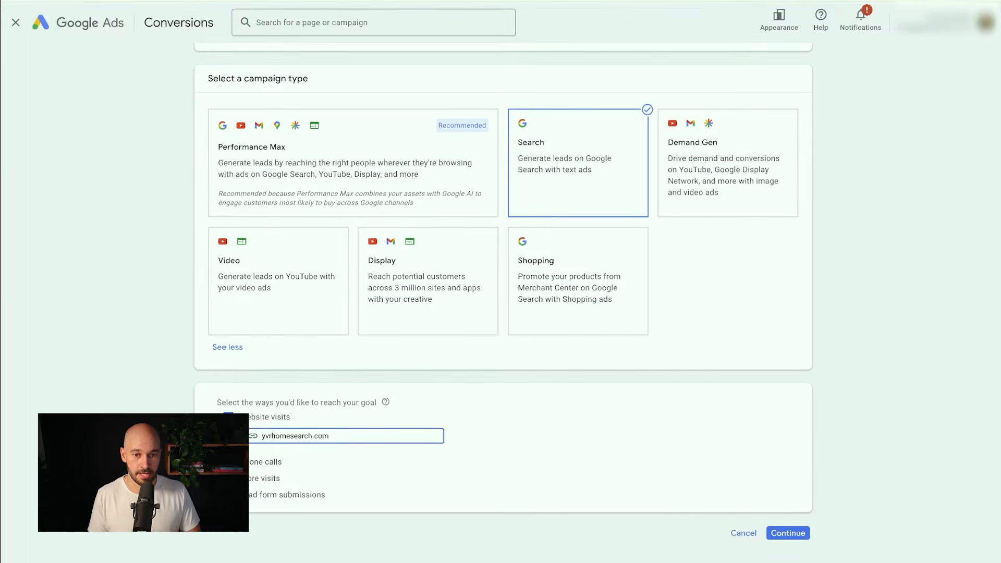
{"action": "key", "text": "Tab"}
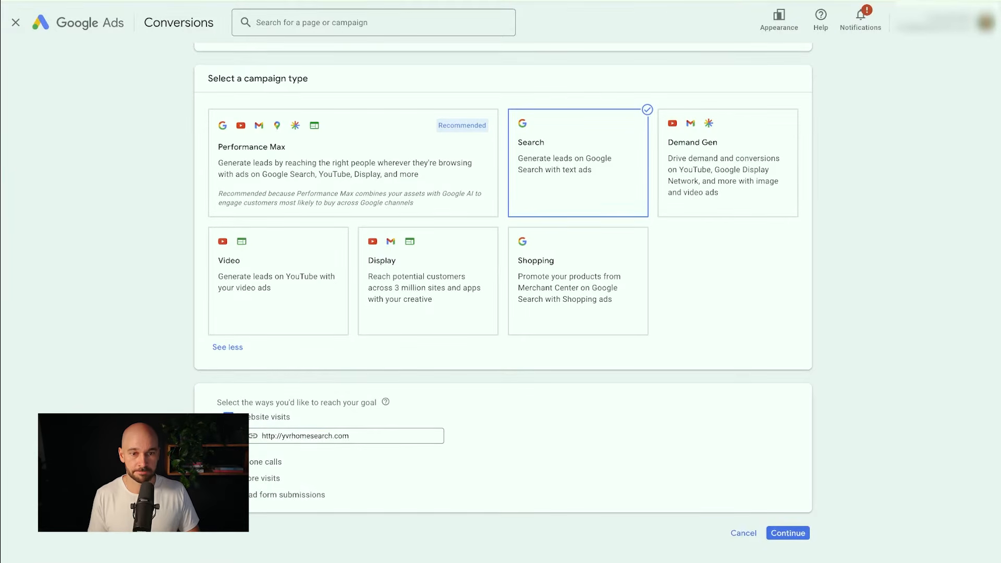
{"action": "left_click", "coordinate": [787, 532]}
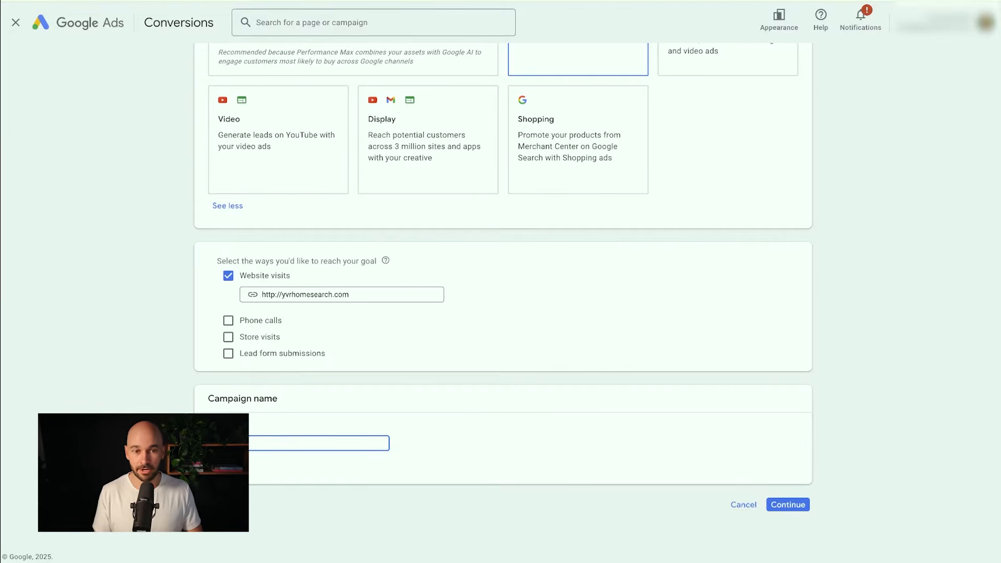
{"action": "left_click", "coordinate": [788, 505]}
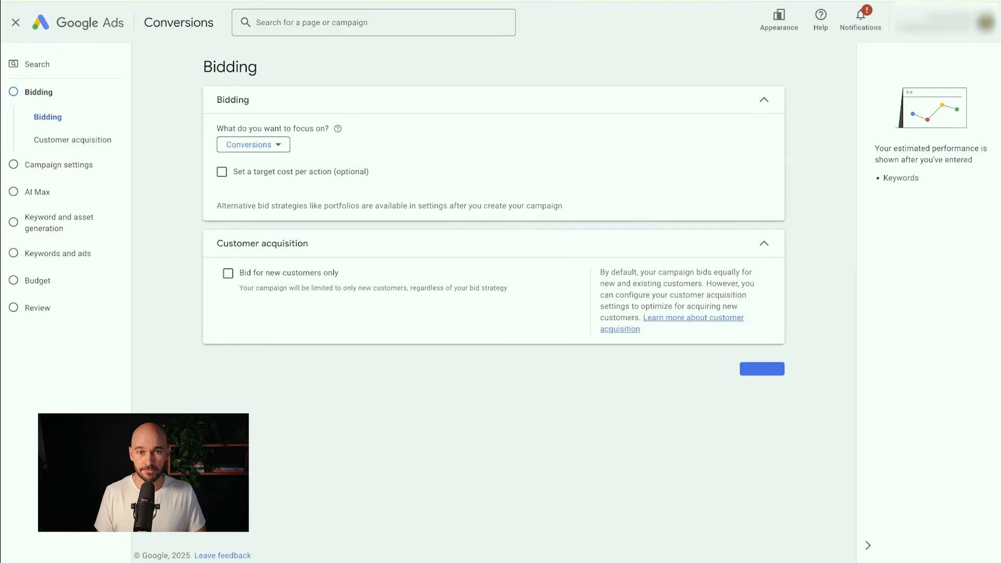
Keep Conversions as the bidding focus and exclude the Google Search Partners and Google Display networks in the campaign settings
{"action": "left_click", "coordinate": [254, 145]}
{"action": "left_click", "coordinate": [247, 172]}
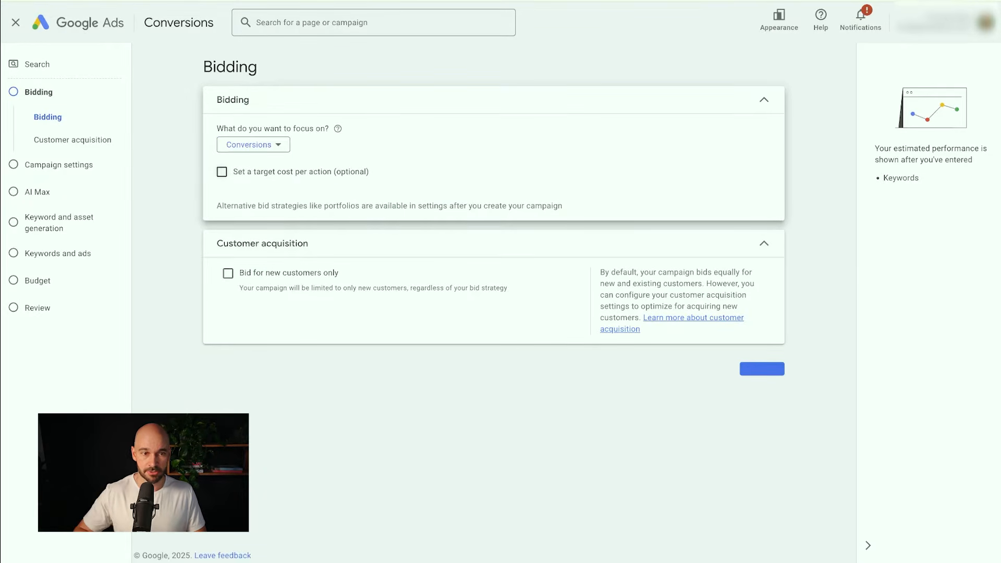
{"action": "left_click", "coordinate": [761, 369]}
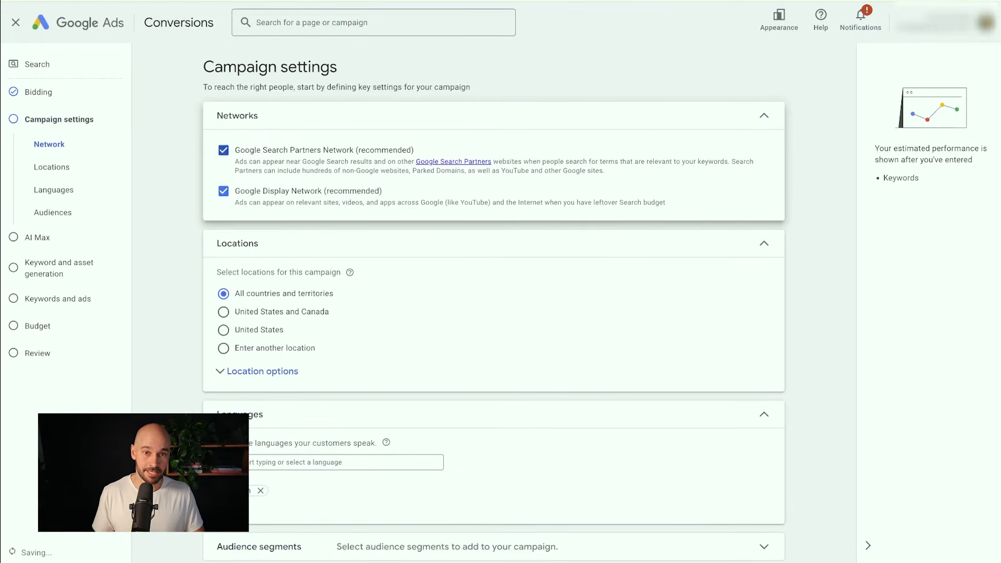
{"action": "left_click", "coordinate": [223, 151]}
{"action": "left_click", "coordinate": [224, 192]}
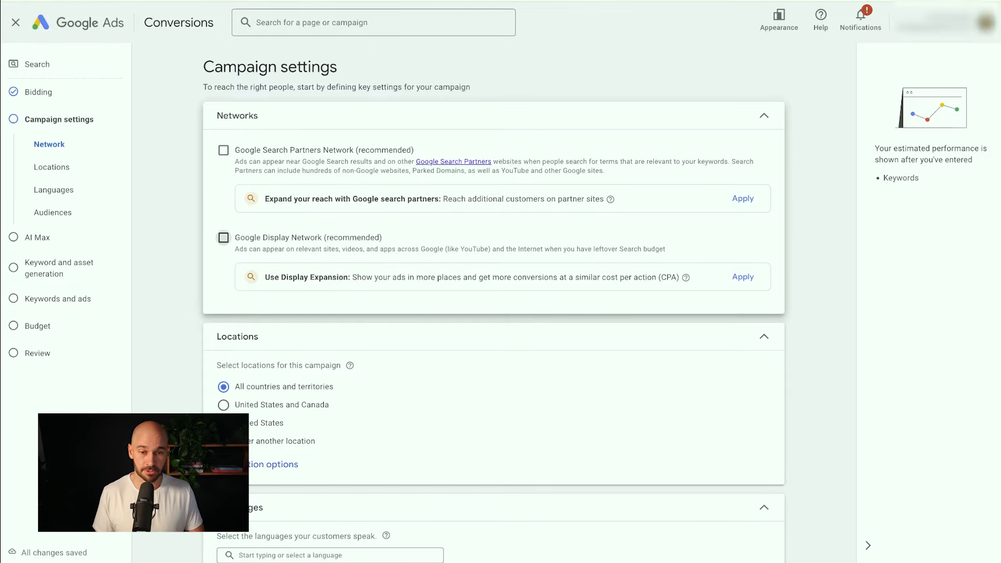
Target the campaign at custom locations: Canada, the province of British Columbia, and the city of Vancouver, British Columbia
{"action": "scroll", "coordinate": [494, 302], "scroll_direction": "down", "scroll_amount": 2}
{"action": "left_click", "coordinate": [266, 337]}
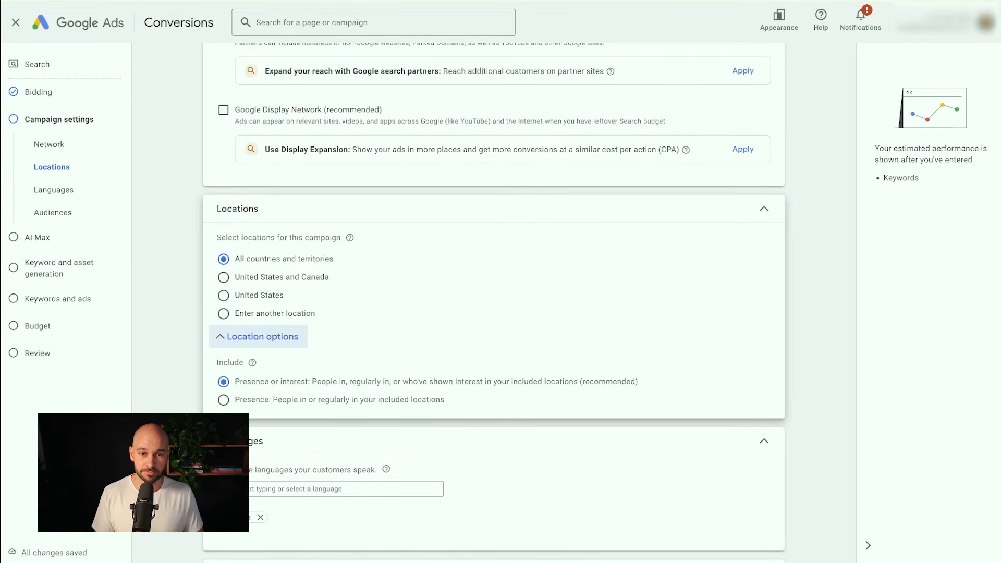
{"action": "left_click", "coordinate": [223, 313]}
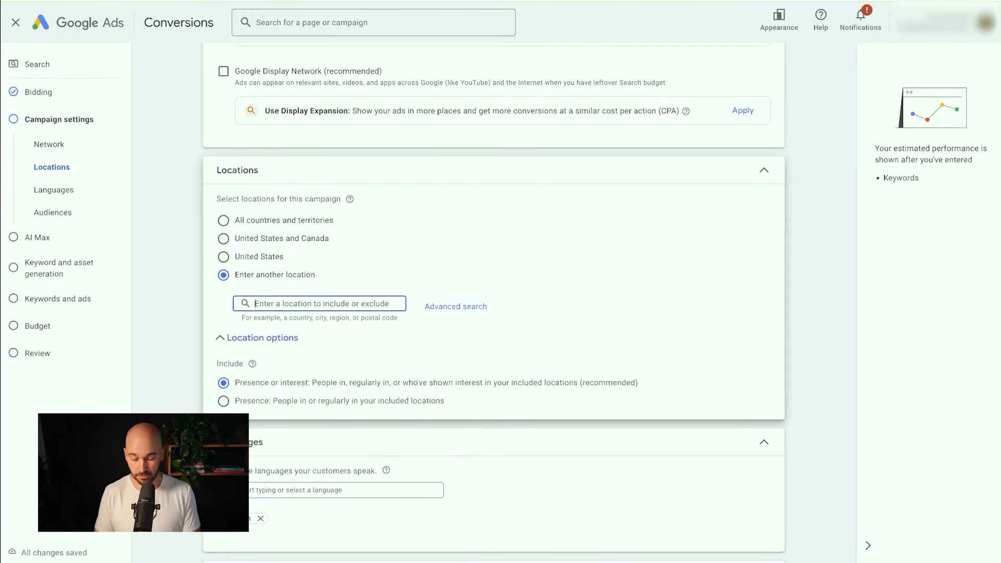
{"action": "type", "text": "canada"}
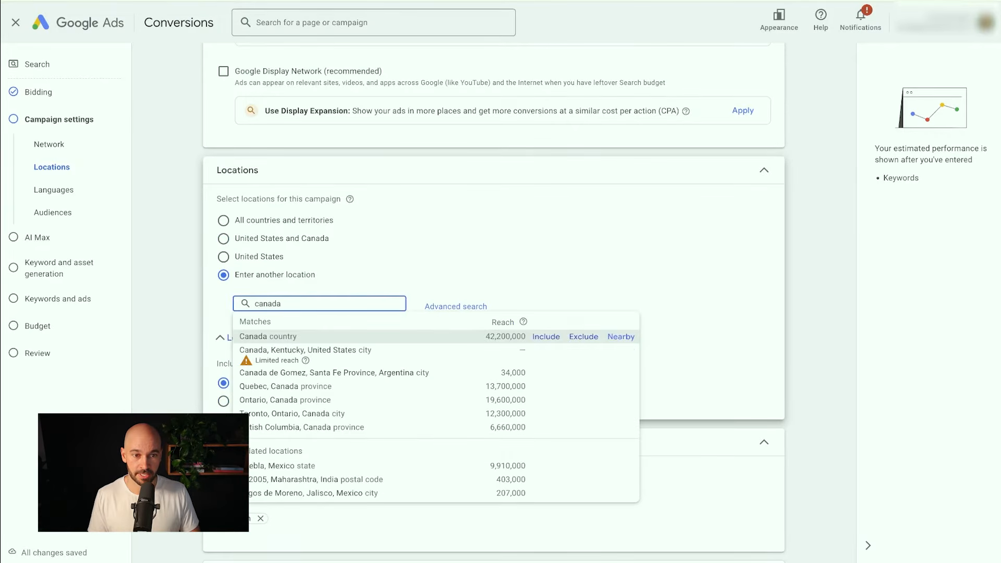
{"action": "key", "text": "Return"}
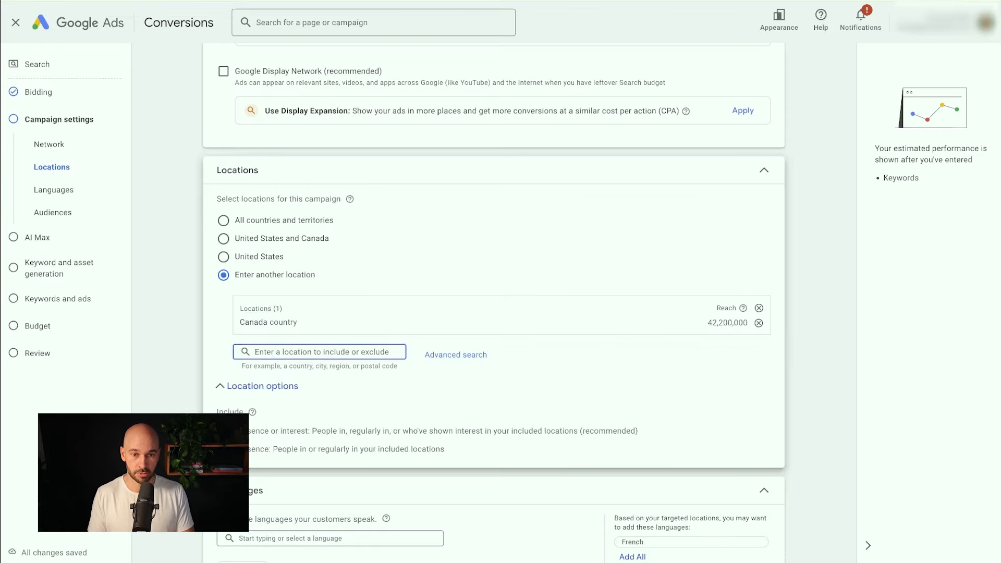
{"action": "type", "text": "british col"}
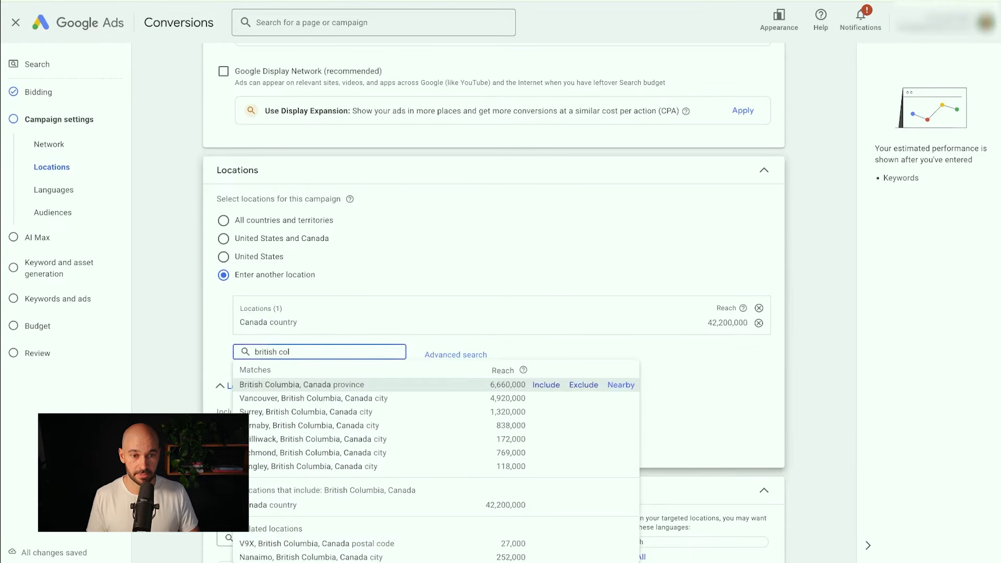
{"action": "key", "text": "Return"}
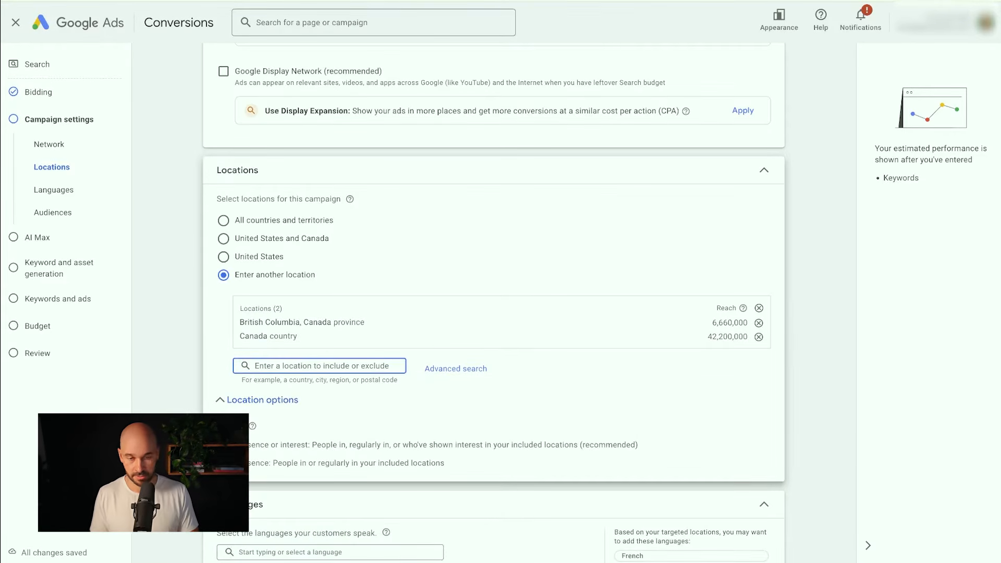
{"action": "type", "text": "vancouver"}
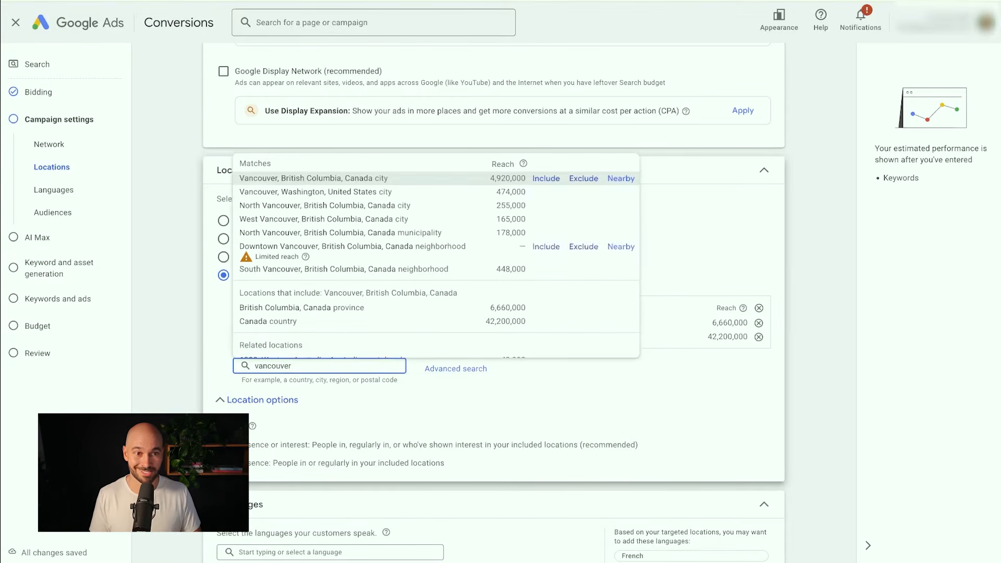
{"action": "key", "text": "Return"}
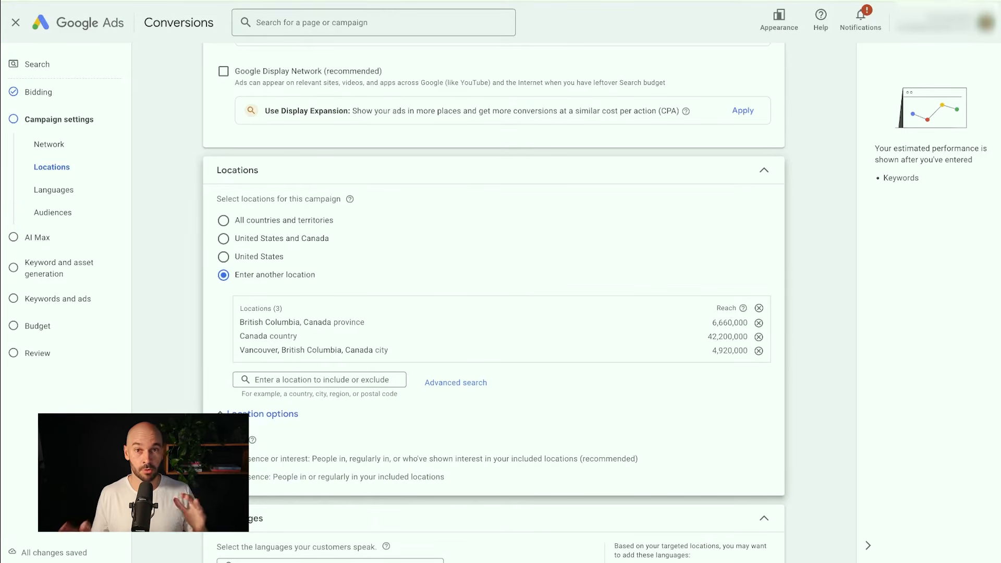
Restrict the location targeting to Presence, covering people in or regularly in the included locations
{"action": "scroll", "coordinate": [494, 302], "scroll_direction": "down", "scroll_amount": 1}
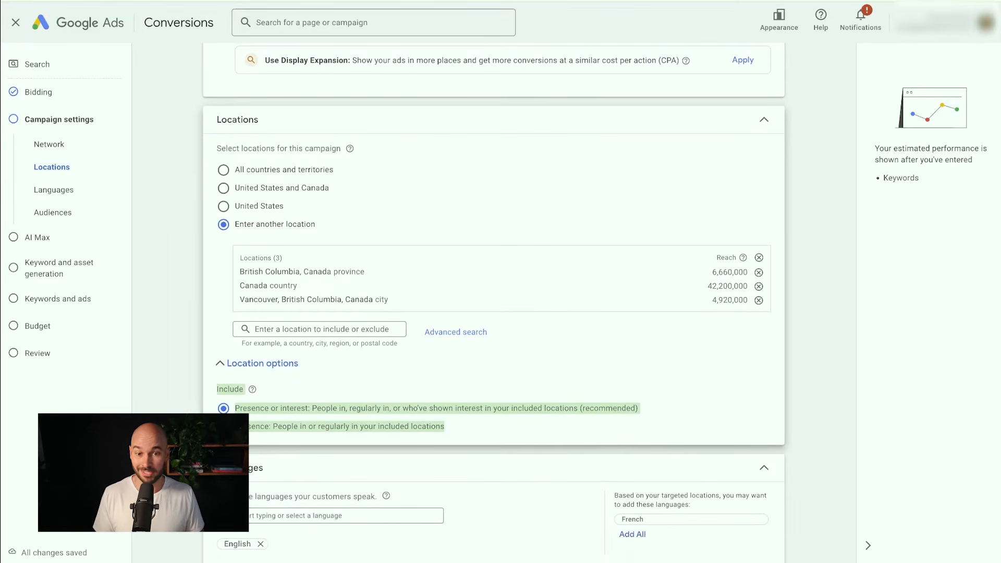
{"action": "left_click", "coordinate": [262, 364]}
{"action": "left_click", "coordinate": [263, 363]}
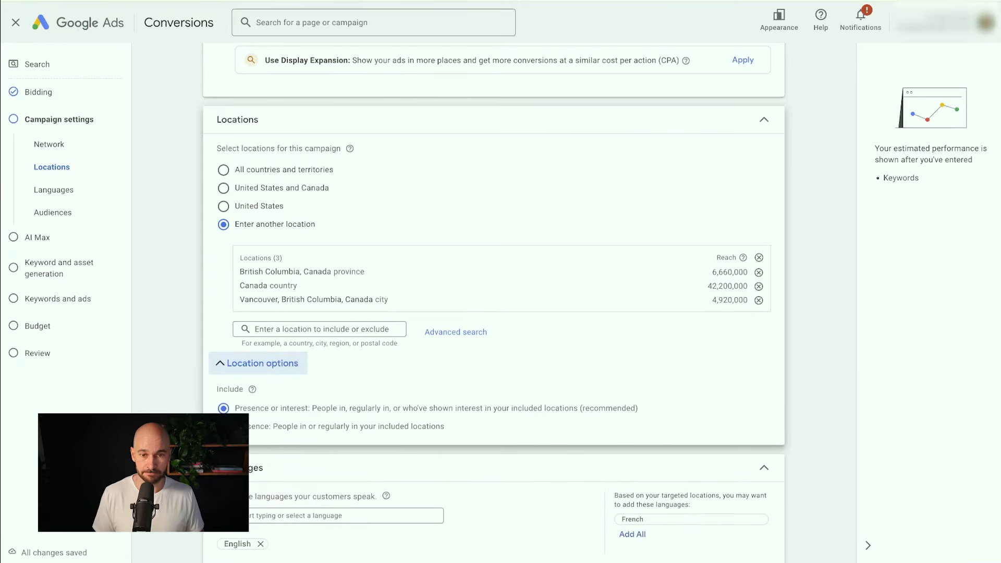
{"action": "scroll", "coordinate": [493, 295], "scroll_direction": "down", "scroll_amount": 2}
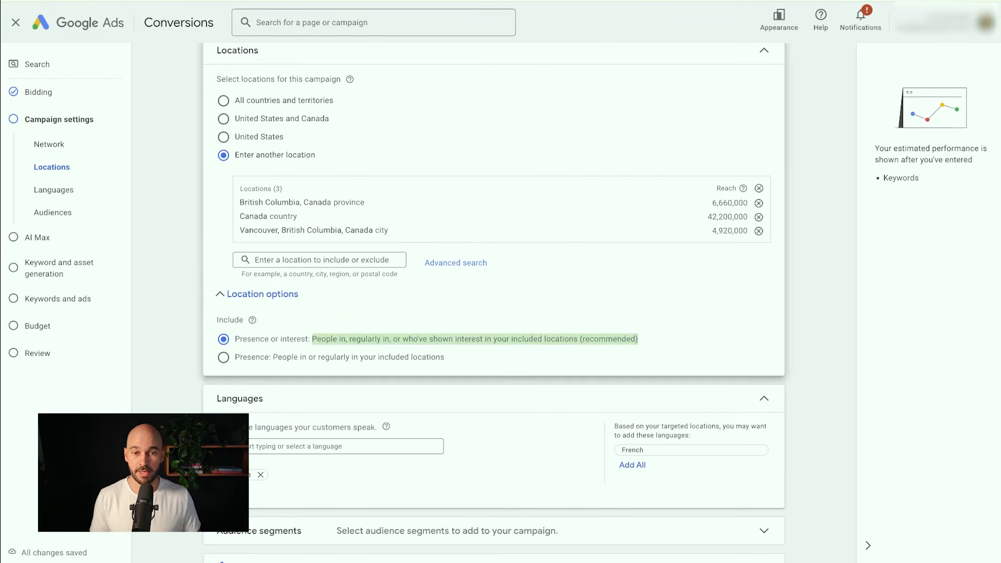
{"action": "left_click", "coordinate": [223, 357]}
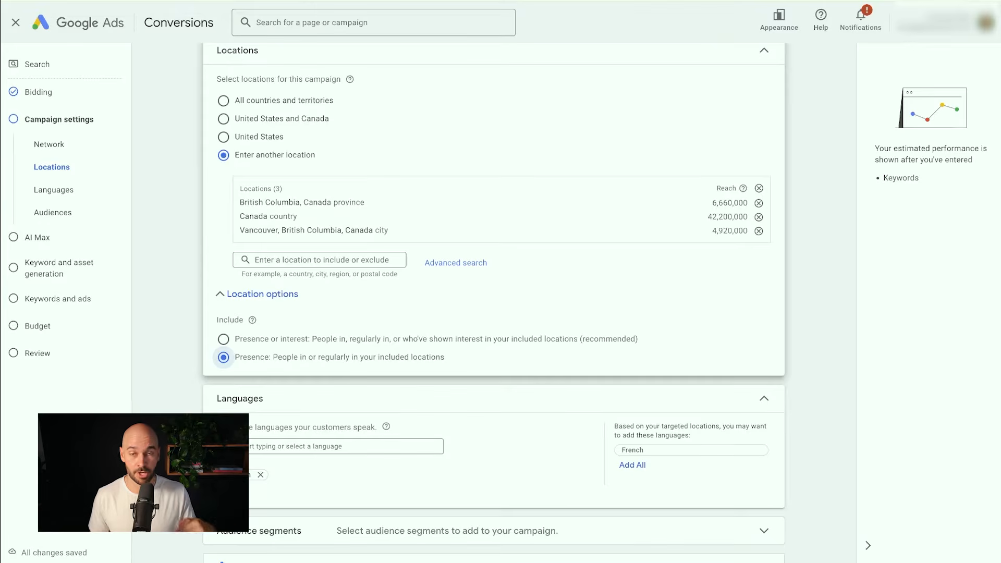
Expand the audience segments settings and search the segments for "homes for sale"
{"action": "scroll", "coordinate": [494, 303], "scroll_direction": "down", "scroll_amount": 1}
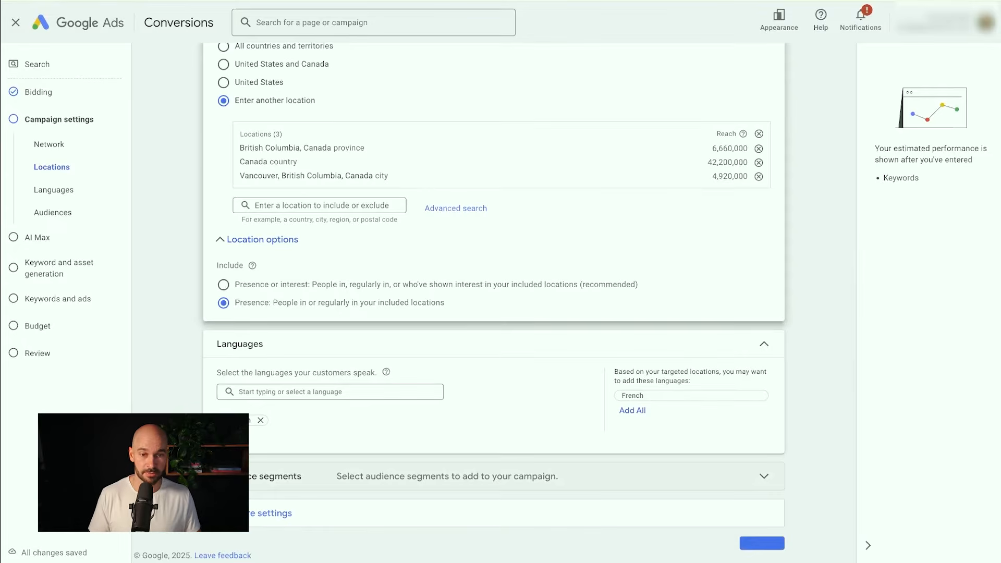
{"action": "left_click", "coordinate": [493, 476]}
{"action": "scroll", "coordinate": [493, 476], "scroll_direction": "down", "scroll_amount": 5}
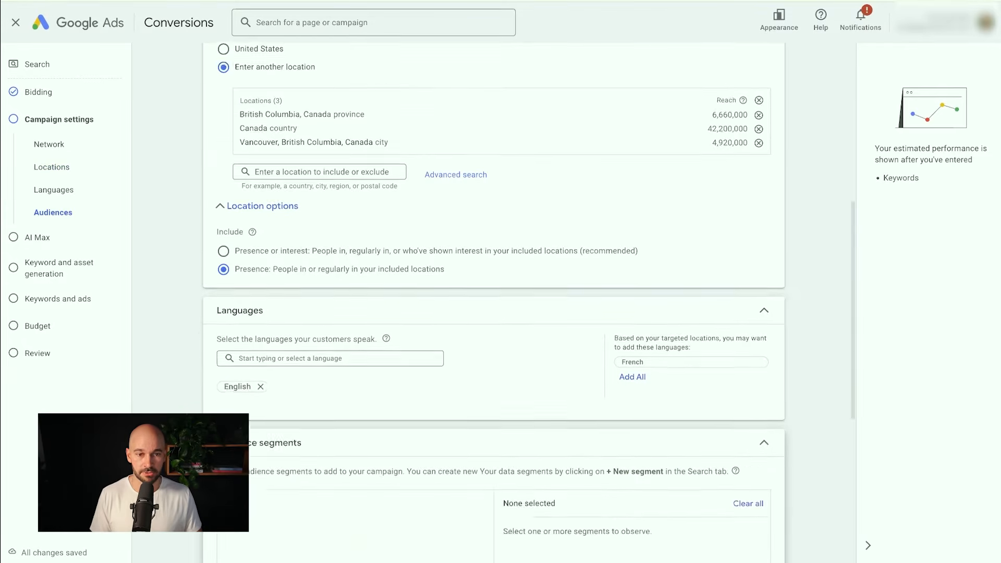
{"action": "scroll", "coordinate": [493, 334], "scroll_direction": "down", "scroll_amount": 1}
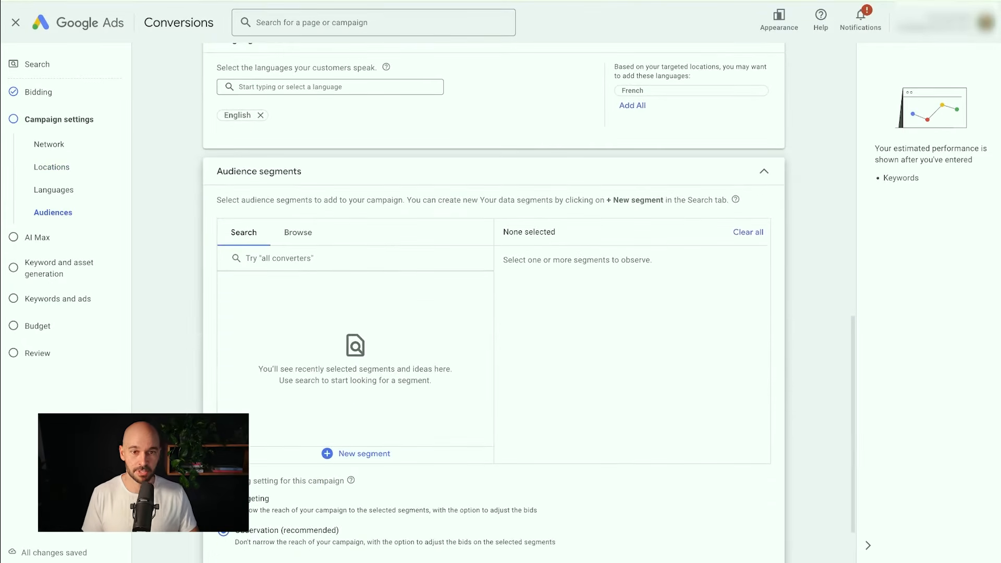
{"action": "left_click", "coordinate": [279, 258]}
{"action": "type", "text": "homes for sale"}
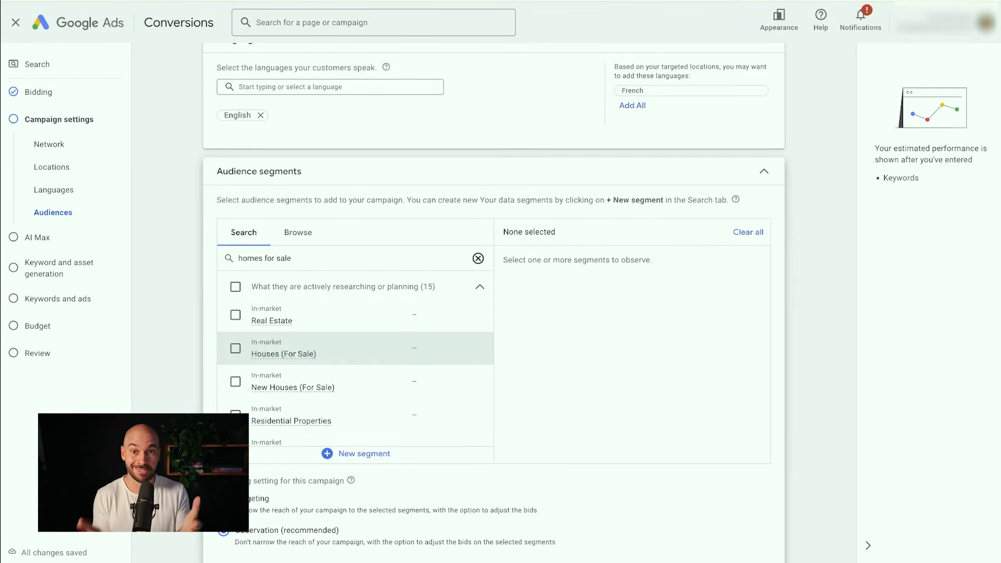
Add the For Sale in-market segments for Houses, New Houses, Residential Properties, Apartments and New Apartments to the campaign
{"action": "scroll", "coordinate": [356, 358], "scroll_direction": "down", "scroll_amount": 1}
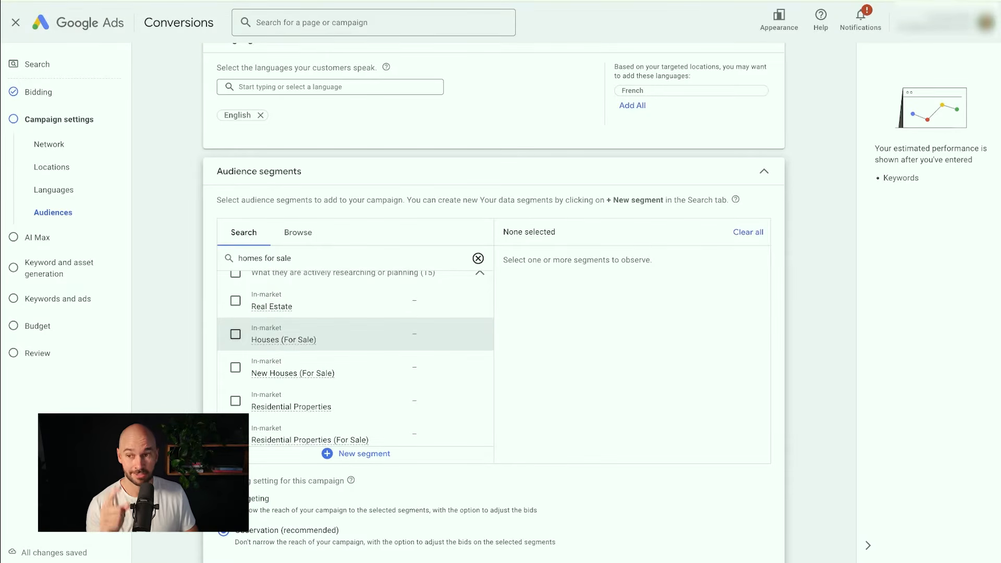
{"action": "left_click", "coordinate": [235, 333]}
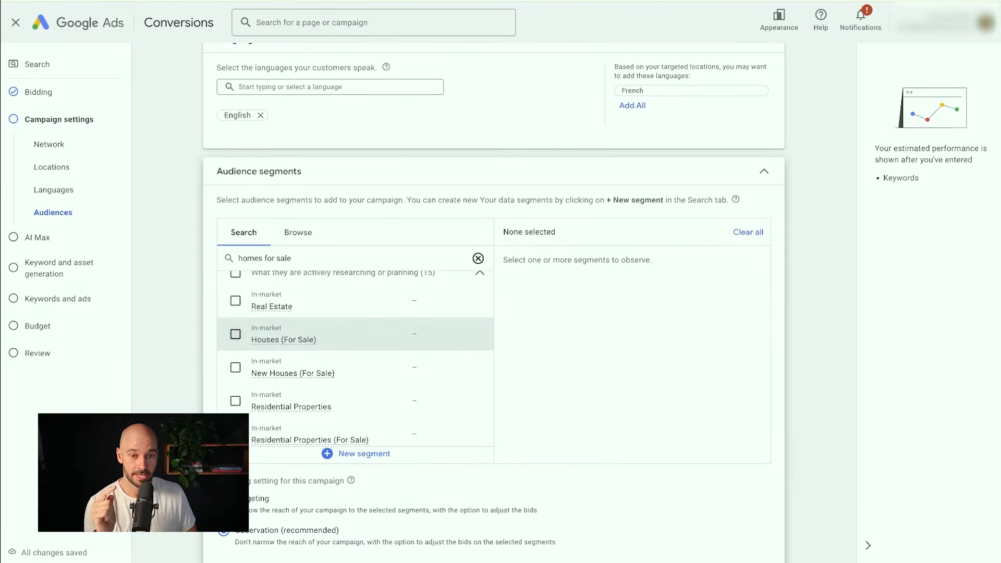
{"action": "left_click", "coordinate": [235, 367]}
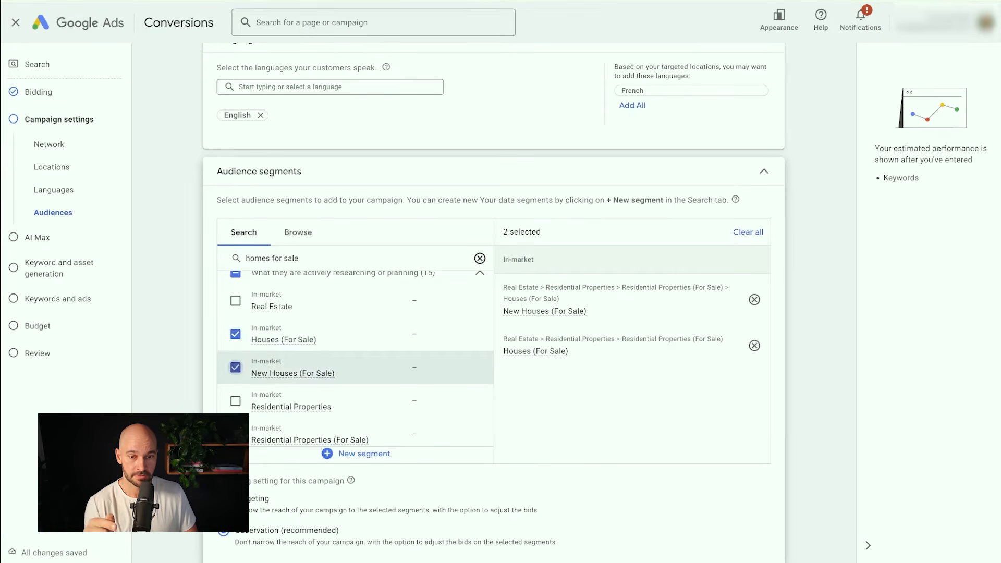
{"action": "scroll", "coordinate": [235, 344], "scroll_direction": "down", "scroll_amount": 3}
{"action": "left_click", "coordinate": [235, 343]}
{"action": "scroll", "coordinate": [235, 334], "scroll_direction": "down", "scroll_amount": 2}
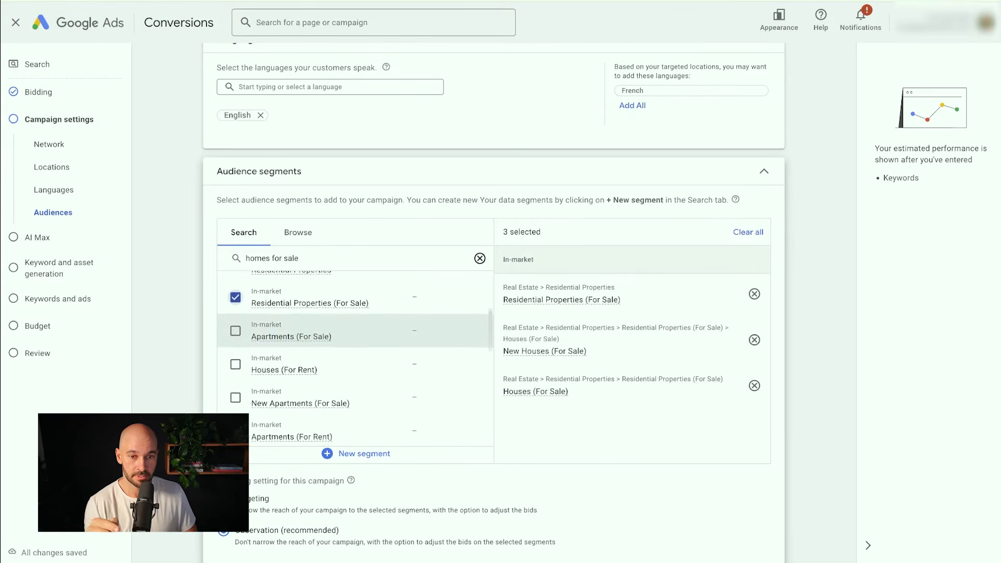
{"action": "left_click", "coordinate": [235, 327]}
{"action": "scroll", "coordinate": [235, 334], "scroll_direction": "down", "scroll_amount": 2}
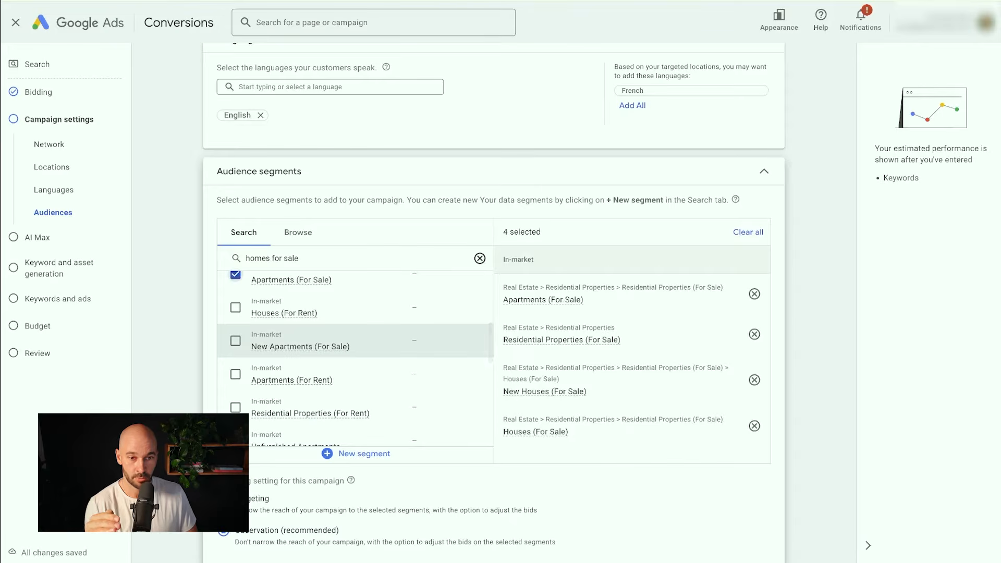
{"action": "left_click", "coordinate": [235, 340]}
Add the Homeowners segment from the detailed demographics to the campaign's audience
{"action": "scroll", "coordinate": [235, 340], "scroll_direction": "down", "scroll_amount": 5}
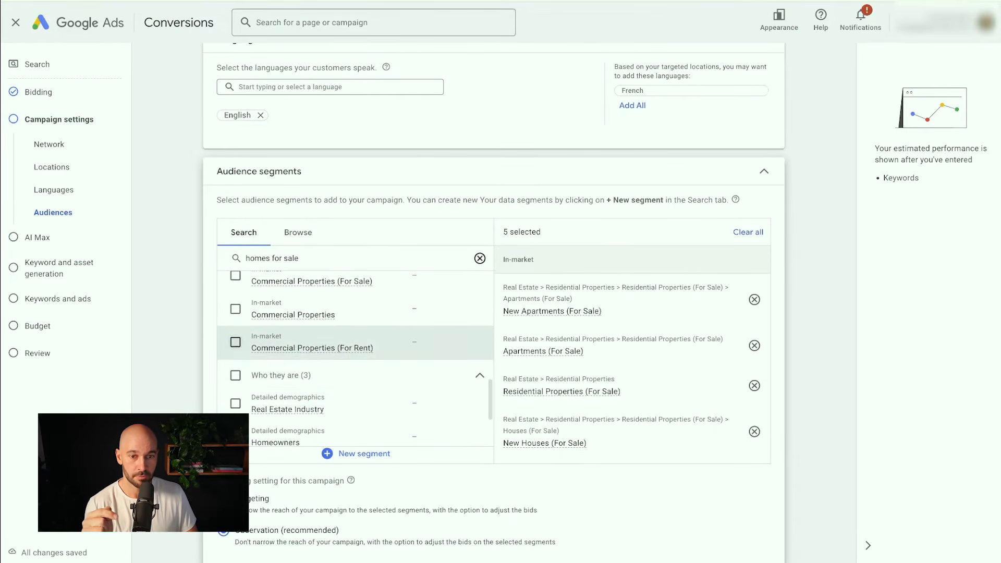
{"action": "scroll", "coordinate": [236, 342], "scroll_direction": "down", "scroll_amount": 1}
{"action": "left_click", "coordinate": [235, 374]}
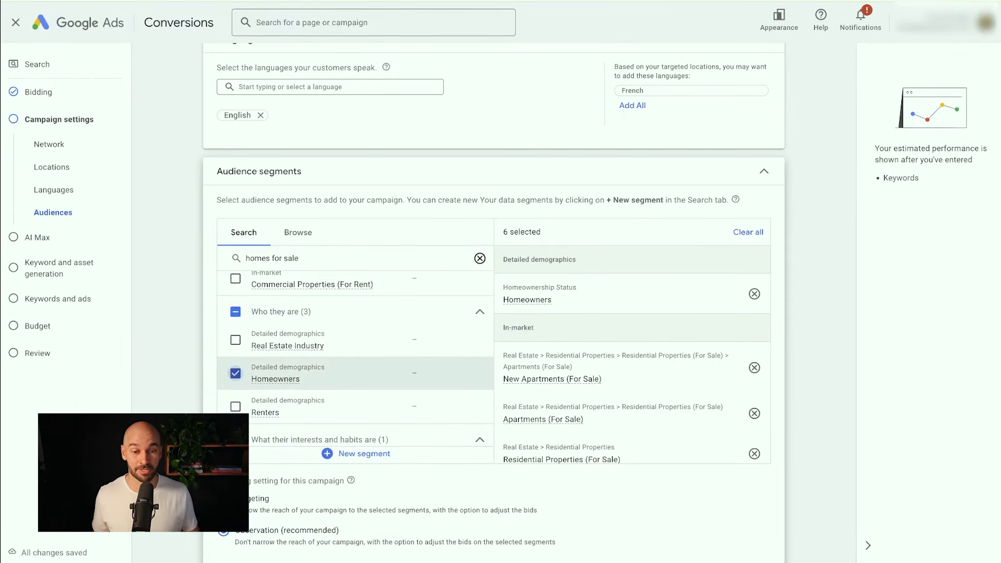
Show the additional campaign settings below the audience segments and proceed to the next stage of the campaign setup
{"action": "scroll", "coordinate": [493, 313], "scroll_direction": "down", "scroll_amount": 1}
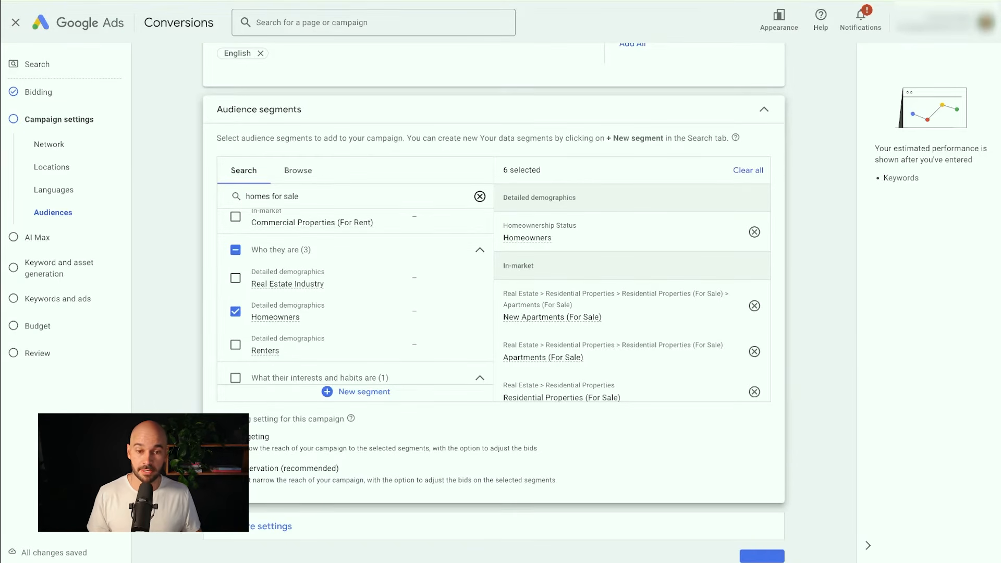
{"action": "scroll", "coordinate": [493, 513], "scroll_direction": "down", "scroll_amount": 1}
{"action": "left_click", "coordinate": [263, 512]}
{"action": "scroll", "coordinate": [263, 512], "scroll_direction": "down", "scroll_amount": 2}
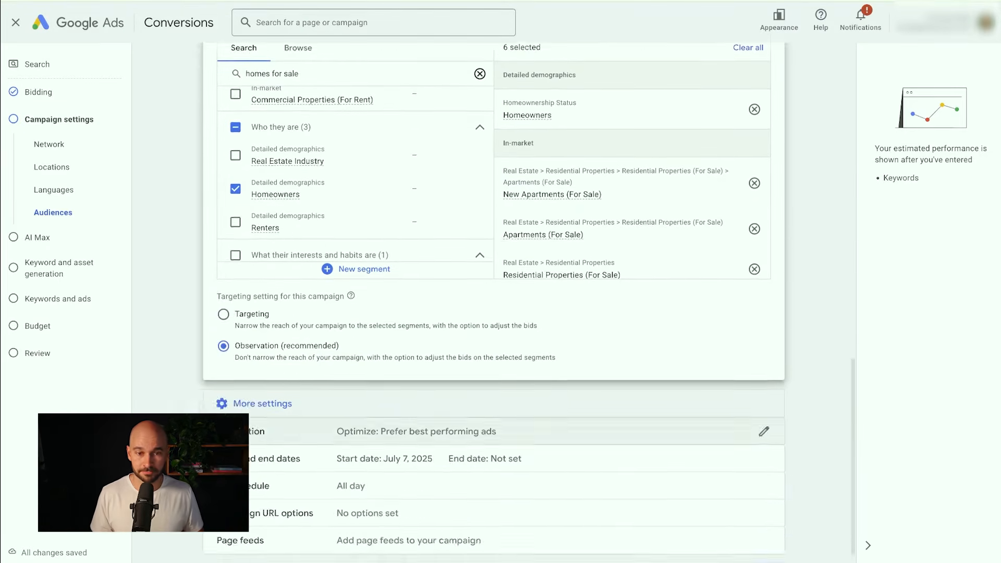
{"action": "scroll", "coordinate": [230, 432], "scroll_direction": "down", "scroll_amount": 1}
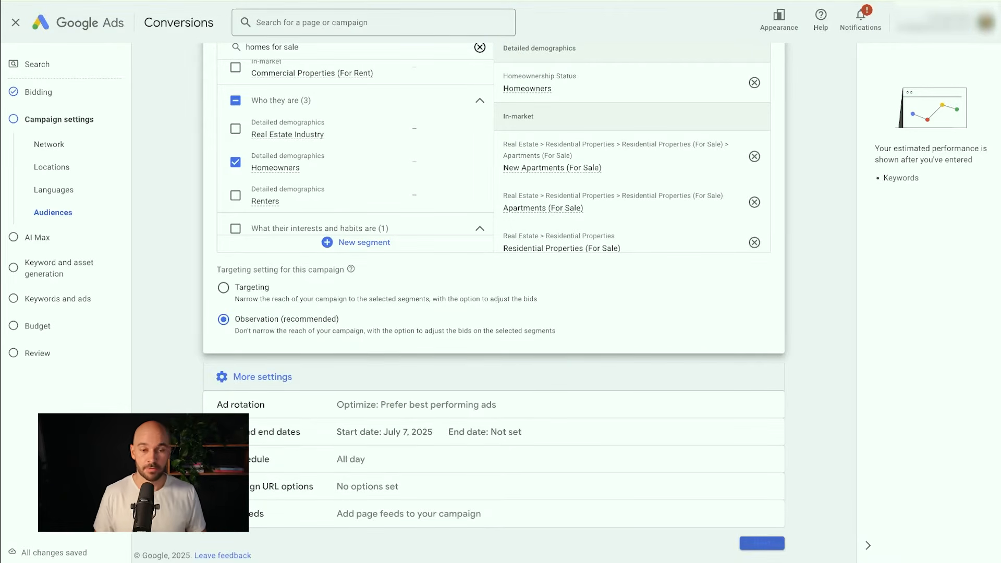
{"action": "left_click", "coordinate": [762, 544]}
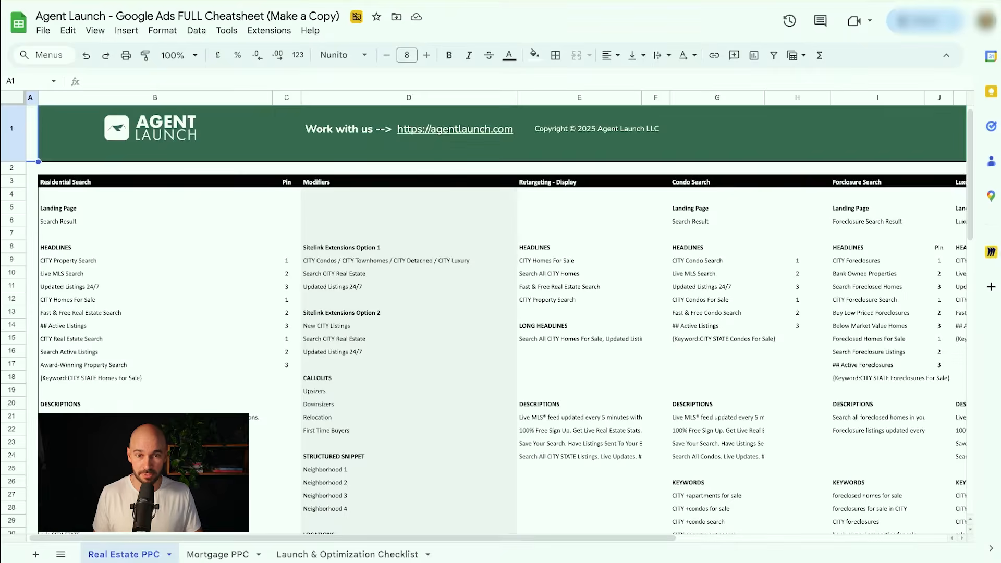
Replace the ad group's suggested keywords with the residential search keyword templates from the Google Ads cheatsheet in Google Sheets
{"action": "scroll", "coordinate": [501, 313], "scroll_direction": "down", "scroll_amount": 10}
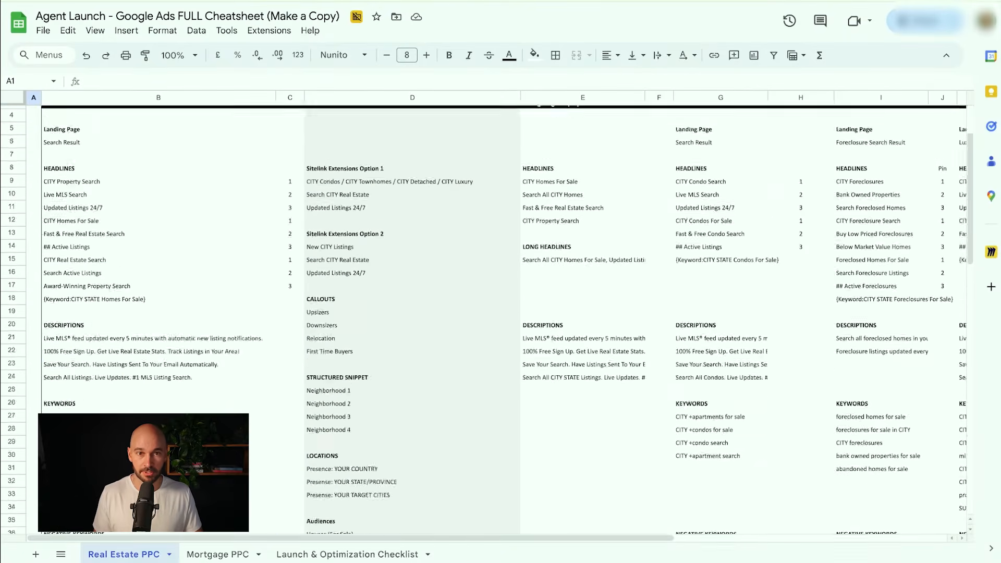
{"action": "scroll", "coordinate": [501, 313], "scroll_direction": "up", "scroll_amount": 3}
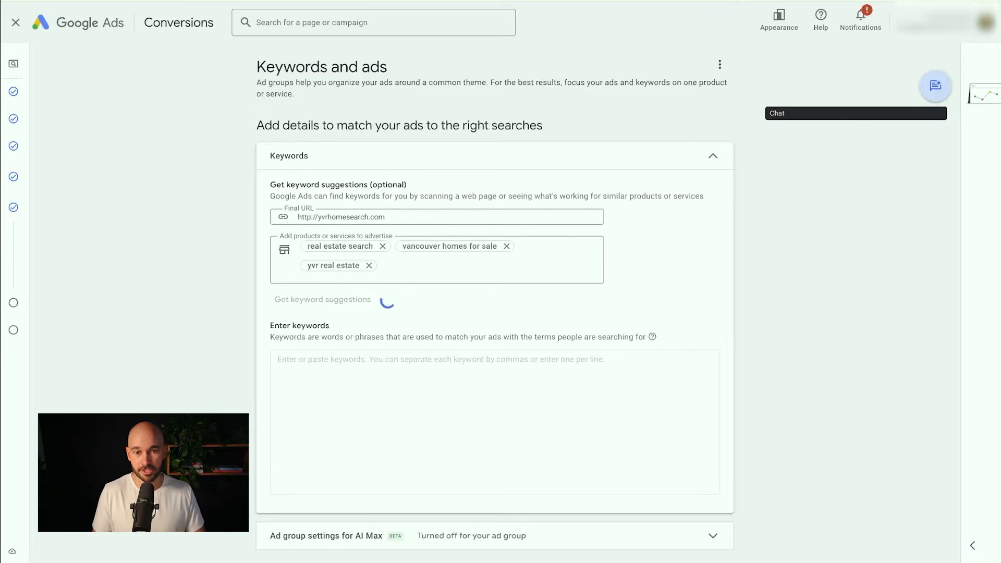
{"action": "key", "text": "ctrl+a"}
{"action": "key", "text": "BackSpace"}
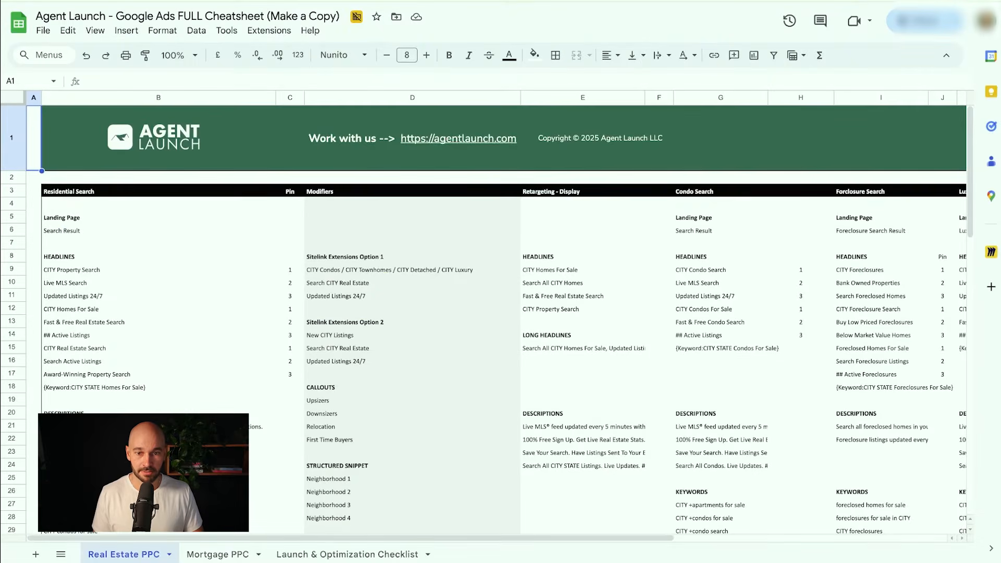
{"action": "scroll", "coordinate": [501, 313], "scroll_direction": "down", "scroll_amount": 5}
{"action": "left_click_drag", "start_coordinate": [79, 299], "coordinate": [78, 390]}
{"action": "key", "text": "ctrl+c"}
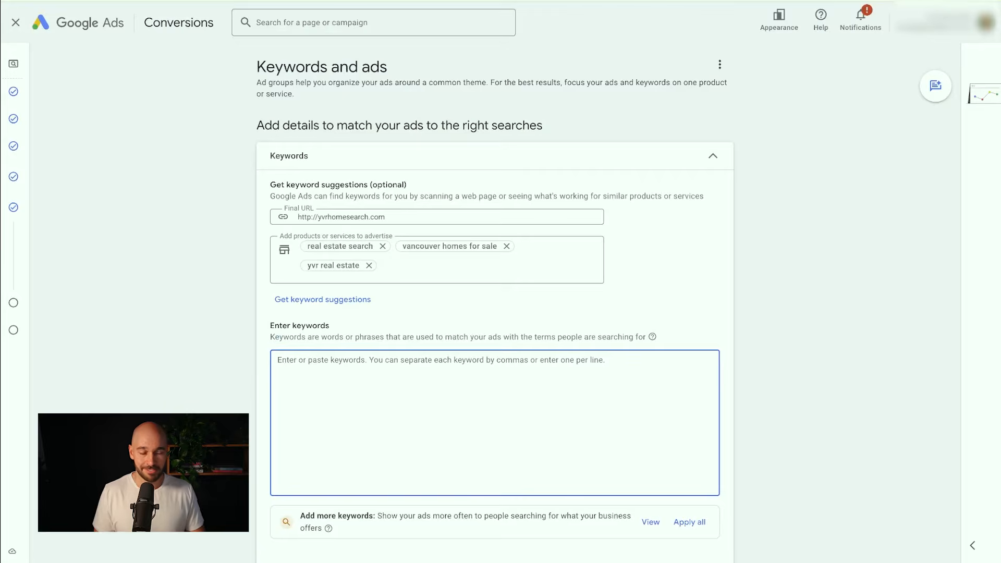
{"action": "key", "text": "ctrl+v"}
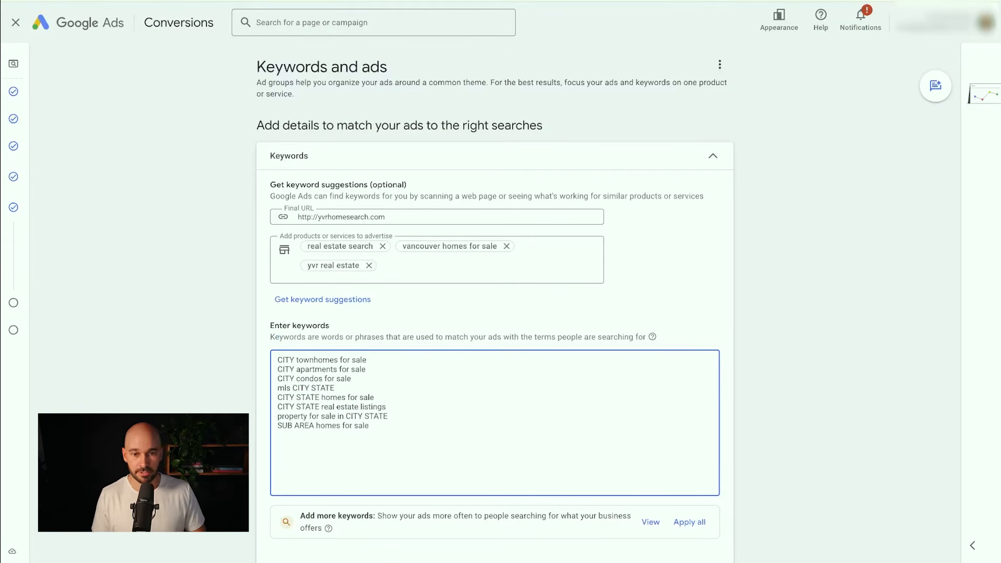
Replace the CITY placeholder with "vancouver bc" in the townhomes, apartments and condos keywords
{"action": "double_click", "coordinate": [289, 360]}
{"action": "type", "text": "vancouver bc"}
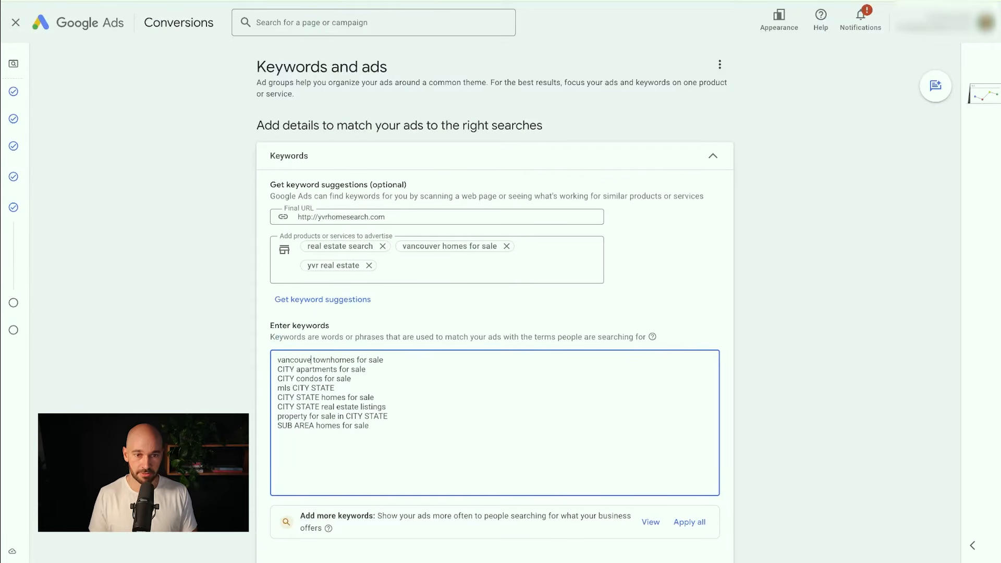
{"action": "key", "text": "shift+Home"}
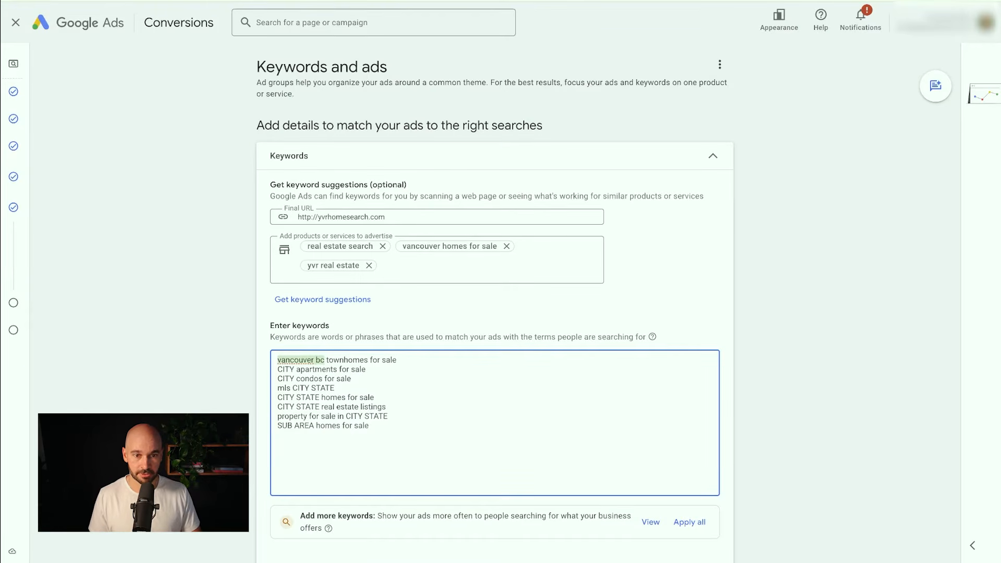
{"action": "double_click", "coordinate": [286, 369]}
{"action": "key", "text": "ctrl+v"}
{"action": "double_click", "coordinate": [285, 379]}
{"action": "key", "text": "ctrl+v"}
Replace the CITY STATE placeholders with "vancouver bc" in the mls, homes for sale, real estate listings and property for sale keywords
{"action": "double_click", "coordinate": [301, 387]}
{"action": "key", "text": "ctrl+v"}
{"action": "double_click", "coordinate": [353, 388]}
{"action": "key", "text": "BackSpace"}
{"action": "key", "text": "ctrl+v"}
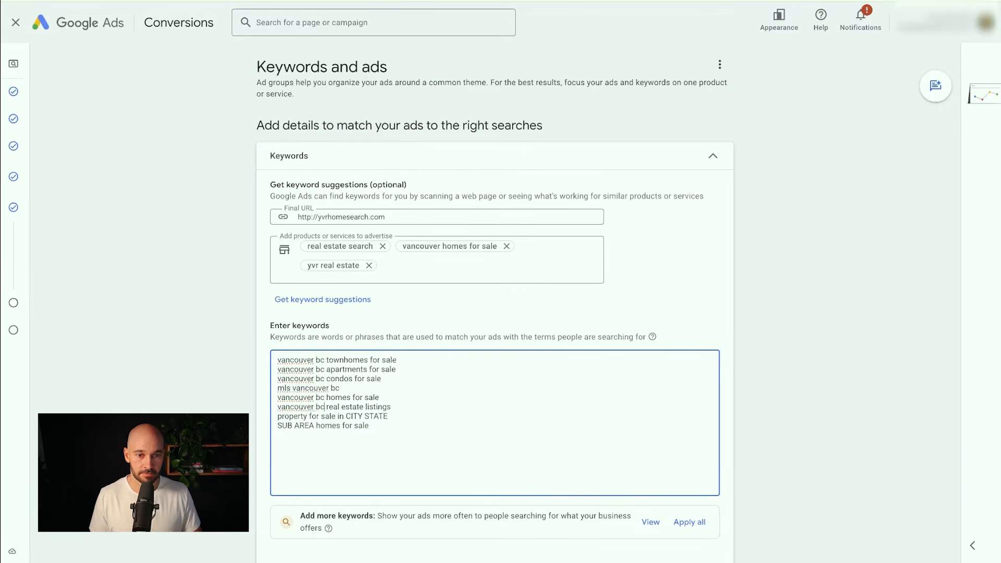
{"action": "left_click_drag", "start_coordinate": [389, 416], "coordinate": [277, 425]}
{"action": "key", "text": "ctrl+v"}
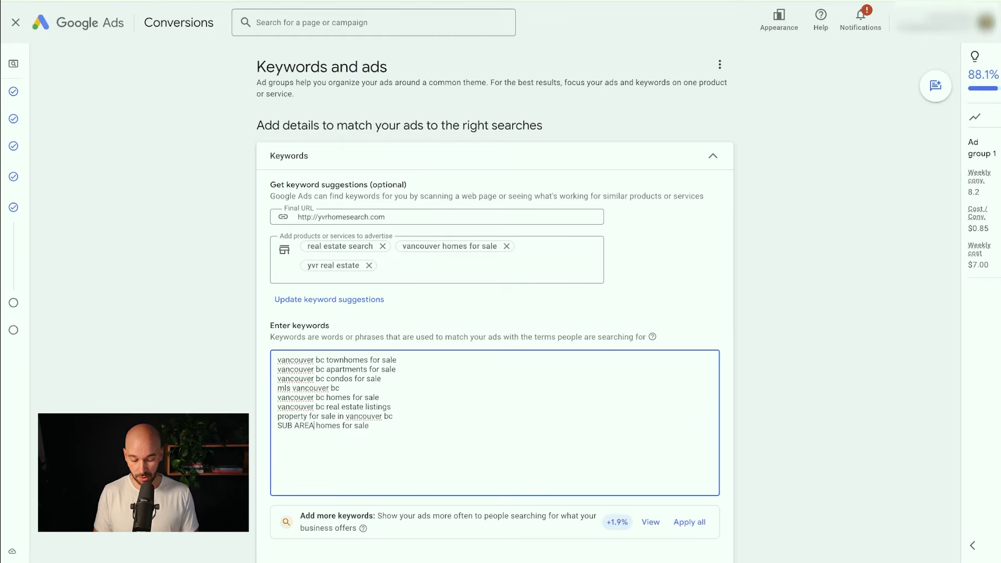
Fill the SUB AREA placeholder with "kitsilano" and delete that keyword line from the list
{"action": "key", "text": "shift+Home"}
{"action": "type", "text": "kitsilano"}
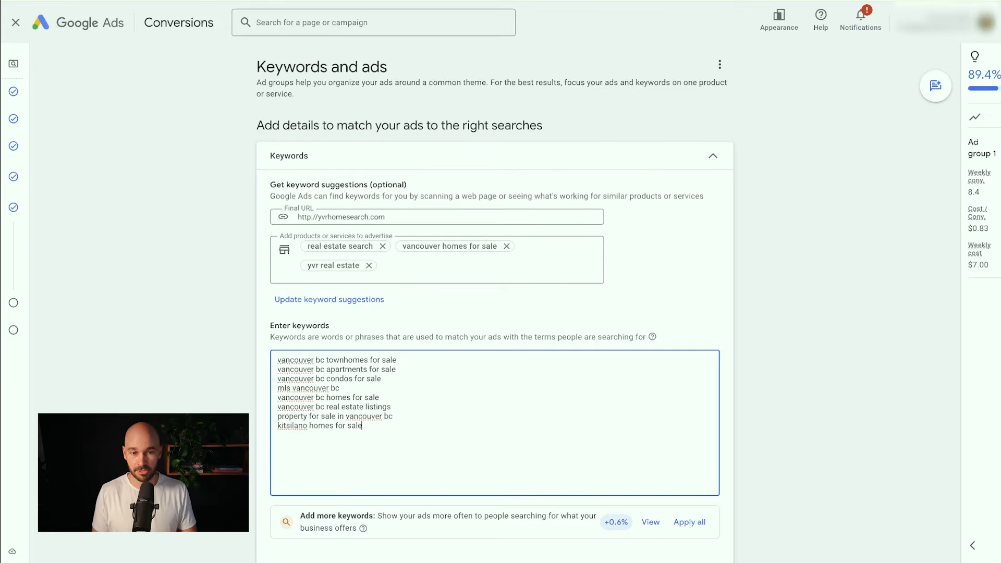
{"action": "key", "text": "shift+Home"}
{"action": "key", "text": "BackSpace"}
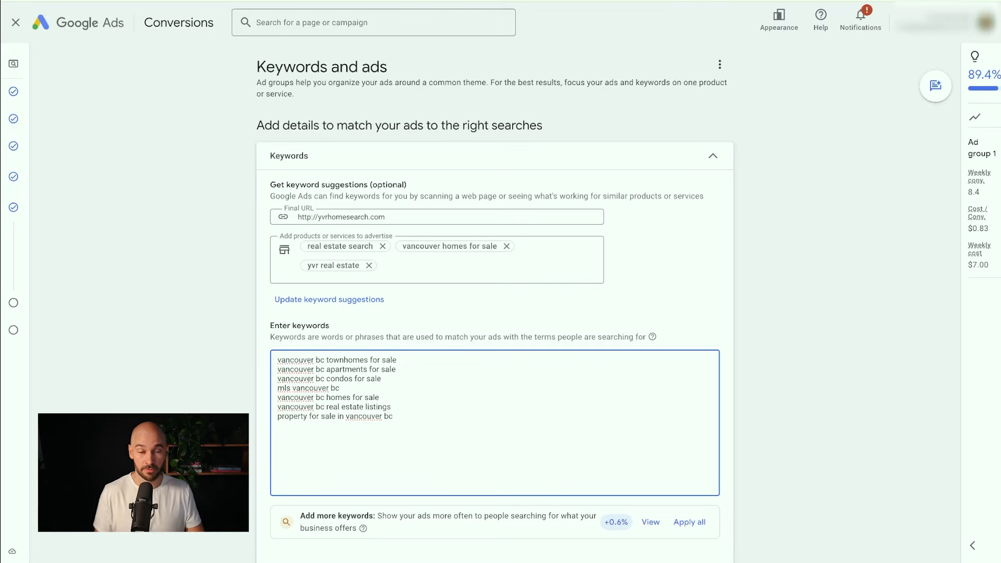
Try enclosing the "vancouver bc townhomes for sale" keyword in quotation marks
{"action": "key", "text": "Up"}
{"action": "key", "text": "Up"}
{"action": "key", "text": "Up"}
{"action": "key", "text": "Up"}
{"action": "key", "text": "Up"}
{"action": "key", "text": "shift+Up"}
{"action": "key", "text": "shift+Up"}
{"action": "key", "text": "Left"}
{"action": "key", "text": "End"}
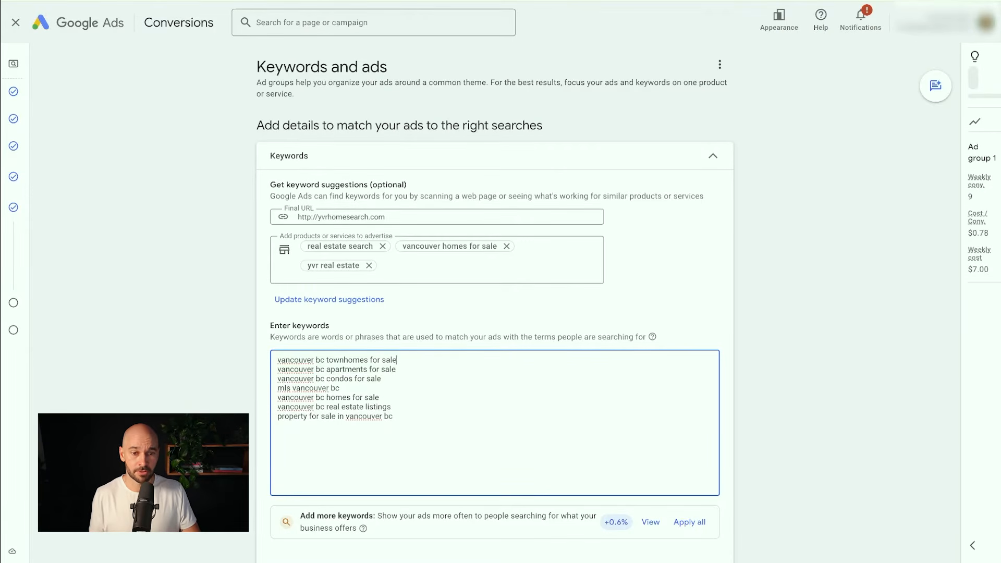
{"action": "scroll", "coordinate": [494, 365], "scroll_direction": "down", "scroll_amount": 1}
{"action": "type", "text": "\""}
{"action": "key", "text": "Home"}
{"action": "type", "text": "\""}
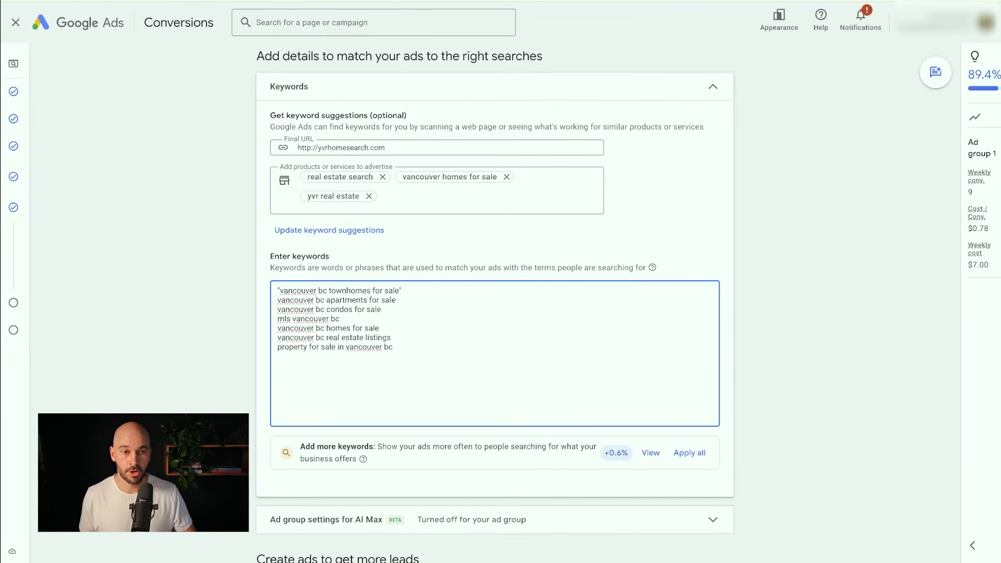
Remove the quotation marks around the townhomes keyword
{"action": "key", "text": "shift+Home"}
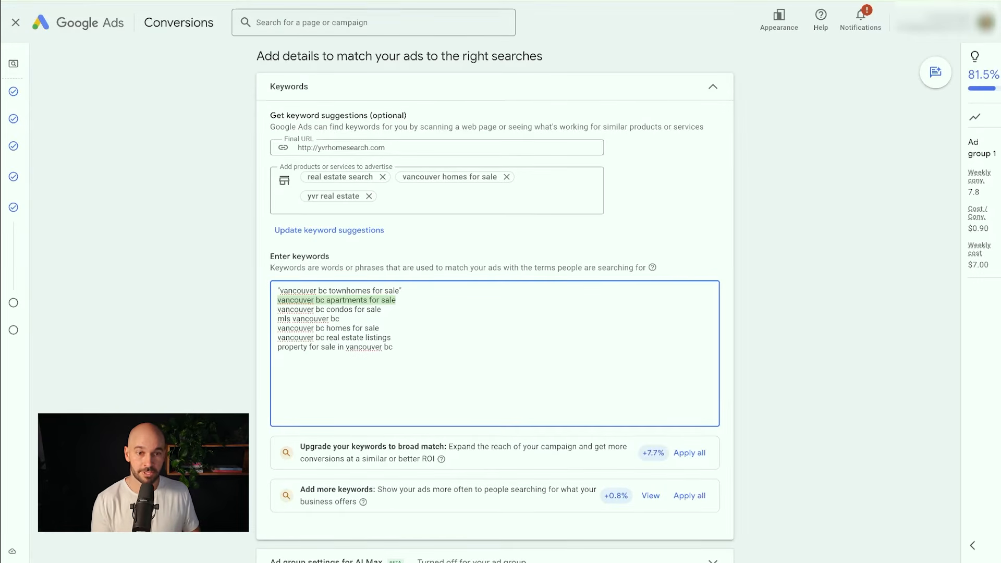
{"action": "left_click", "coordinate": [402, 291]}
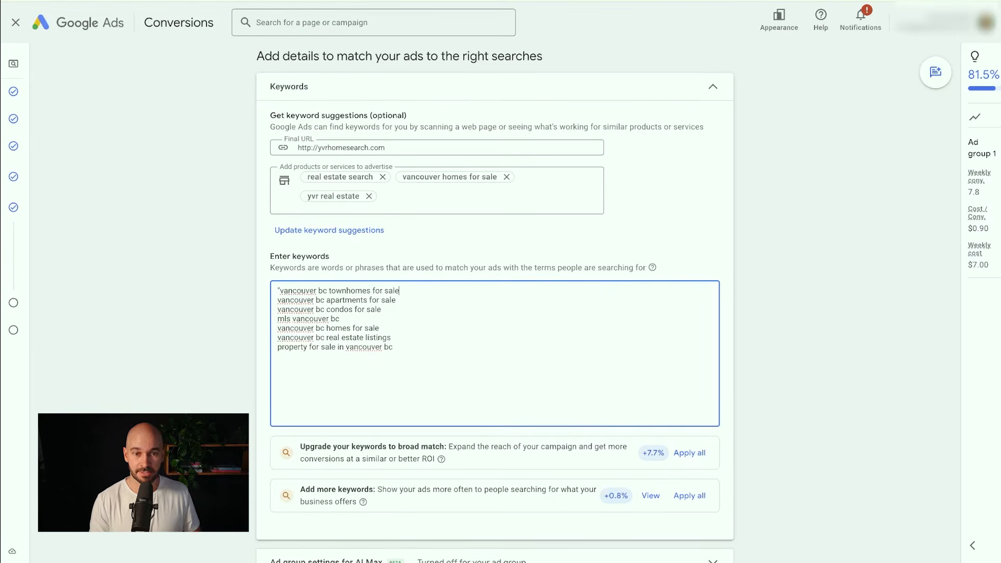
{"action": "key", "text": "BackSpace"}
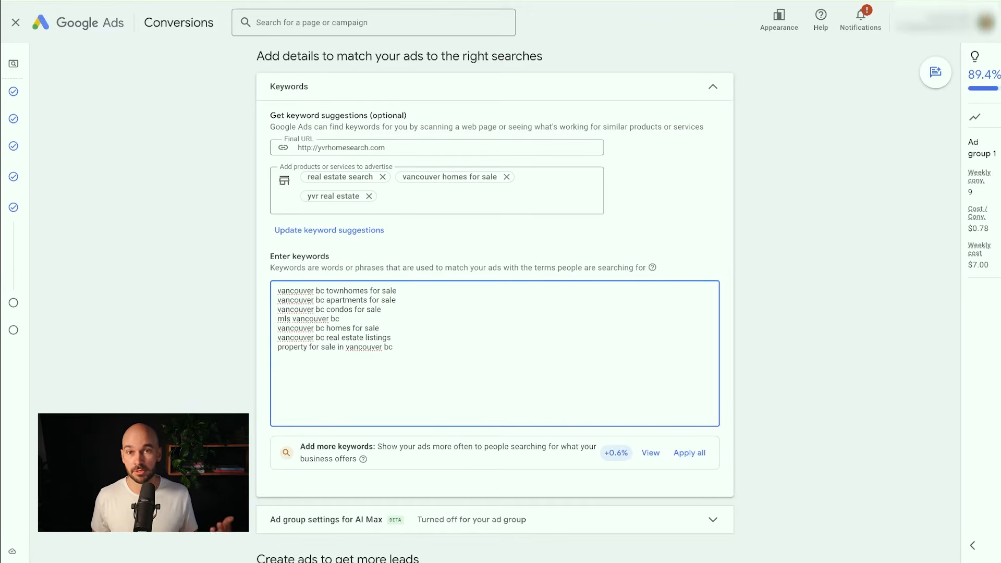
Examine the keyword list and the ad's final URL, display path and preview in the ad creation section
{"action": "scroll", "coordinate": [494, 302], "scroll_direction": "down", "scroll_amount": 1}
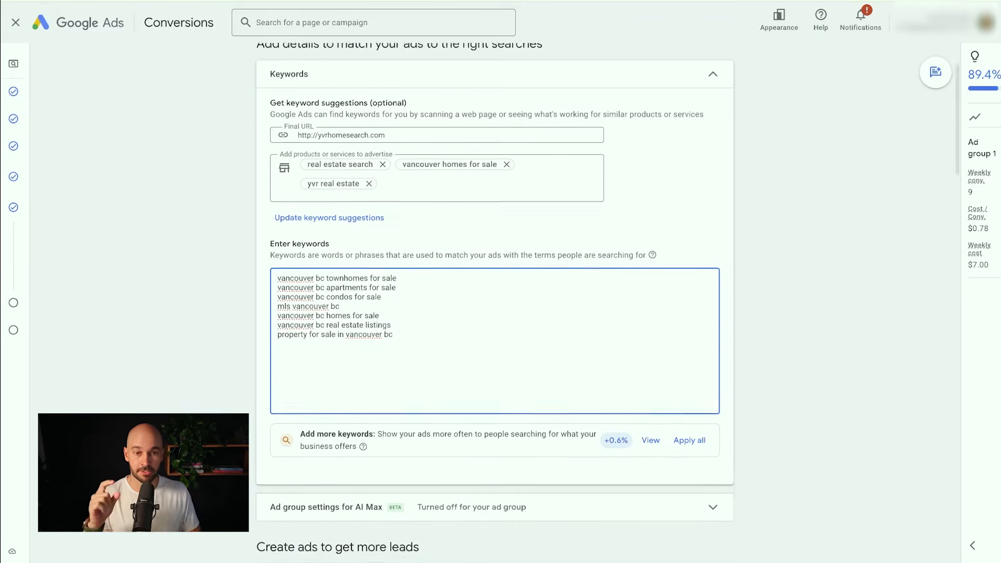
{"action": "scroll", "coordinate": [495, 303], "scroll_direction": "down", "scroll_amount": 5}
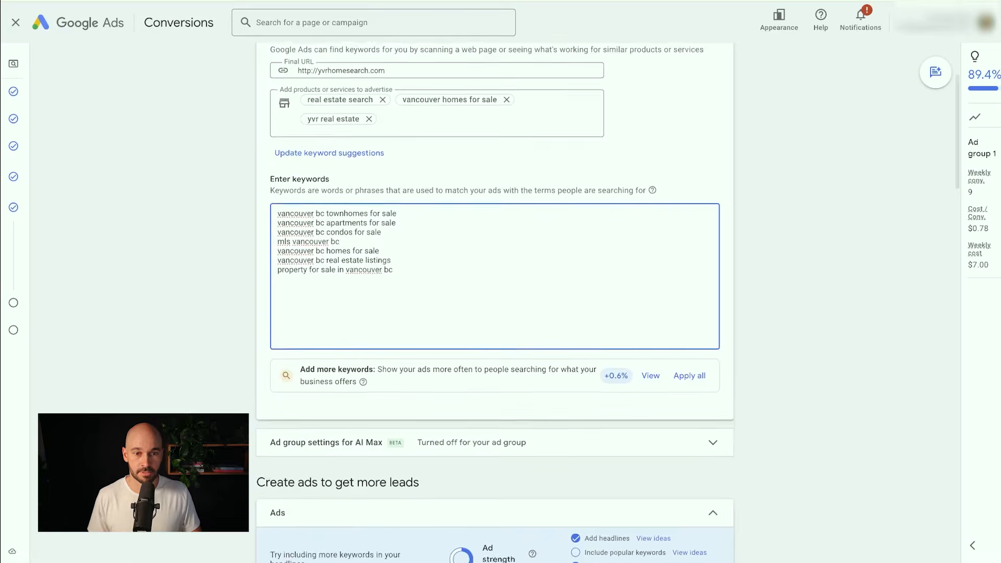
{"action": "scroll", "coordinate": [495, 303], "scroll_direction": "up", "scroll_amount": 5}
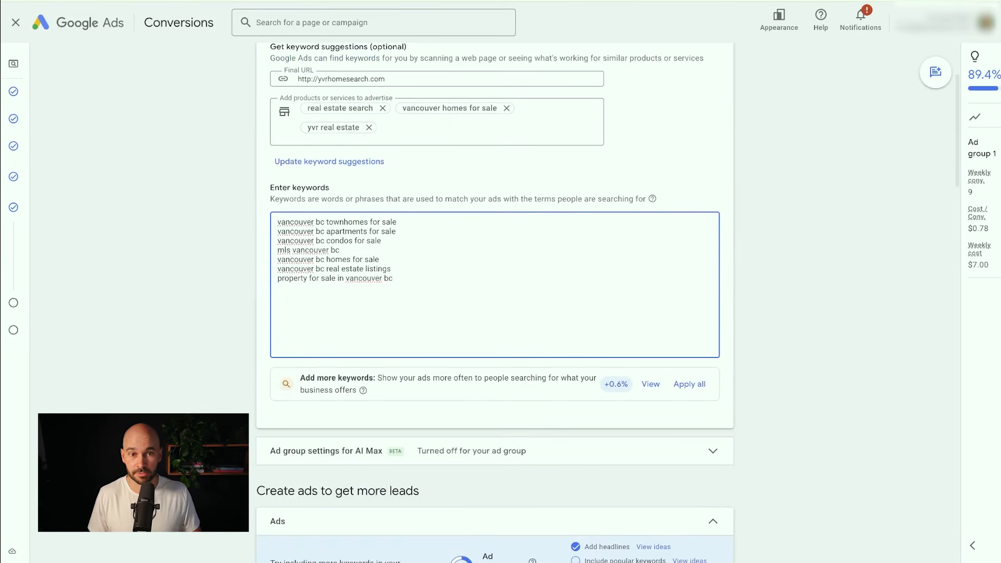
{"action": "scroll", "coordinate": [494, 302], "scroll_direction": "down", "scroll_amount": 6}
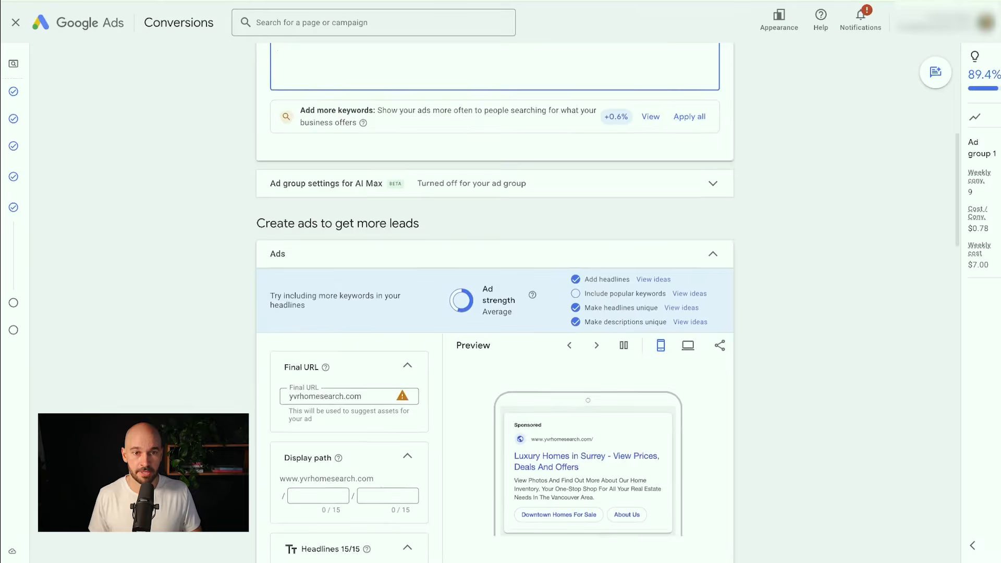
{"action": "scroll", "coordinate": [494, 303], "scroll_direction": "down", "scroll_amount": 3}
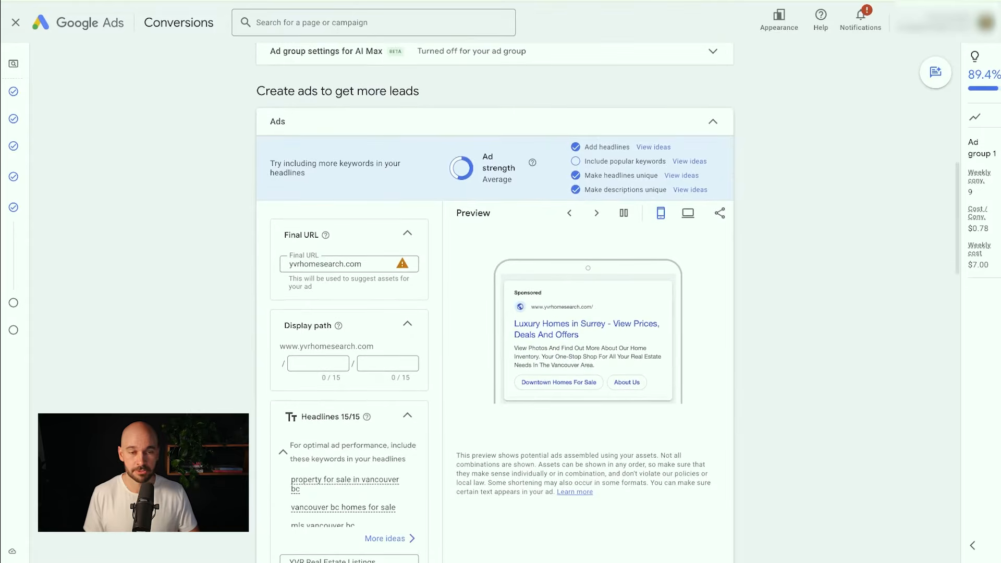
{"action": "scroll", "coordinate": [495, 302], "scroll_direction": "up", "scroll_amount": 1}
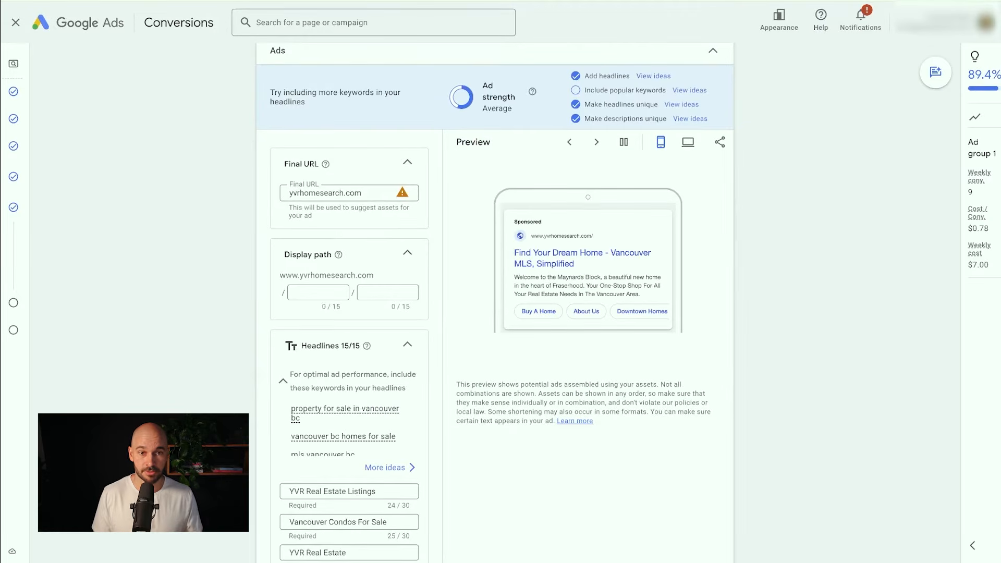
{"action": "left_click", "coordinate": [362, 193]}
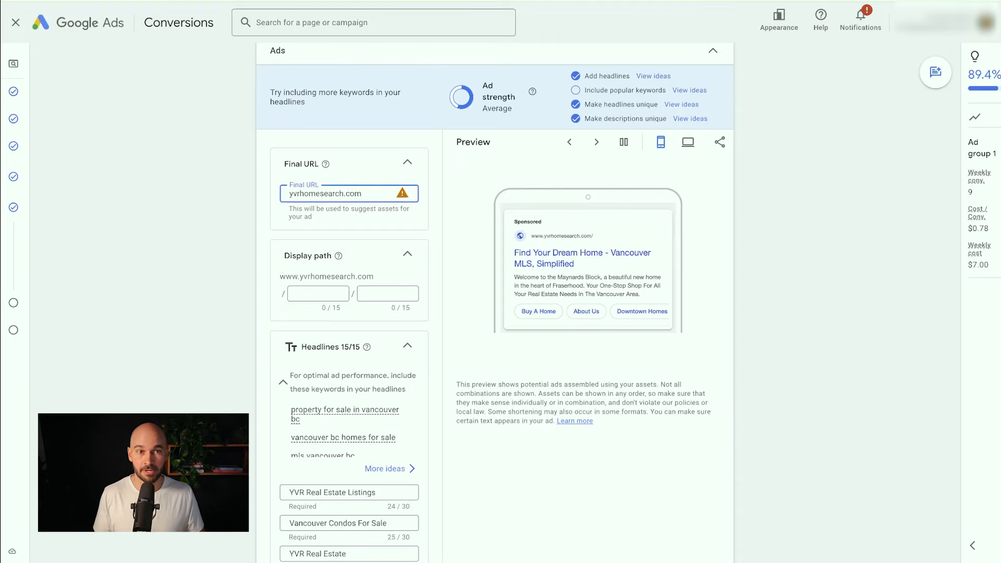
{"action": "left_click", "coordinate": [318, 293]}
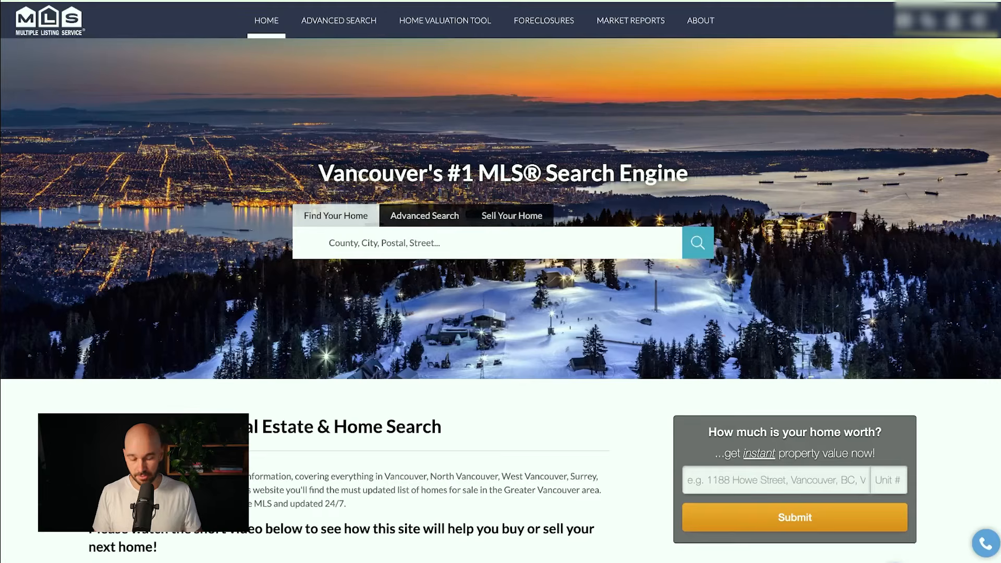
Switch to the real estate website, find the listings for the city of Vancouver and sort them by latest
{"action": "left_click", "coordinate": [384, 243]}
{"action": "type", "text": "vancouver"}
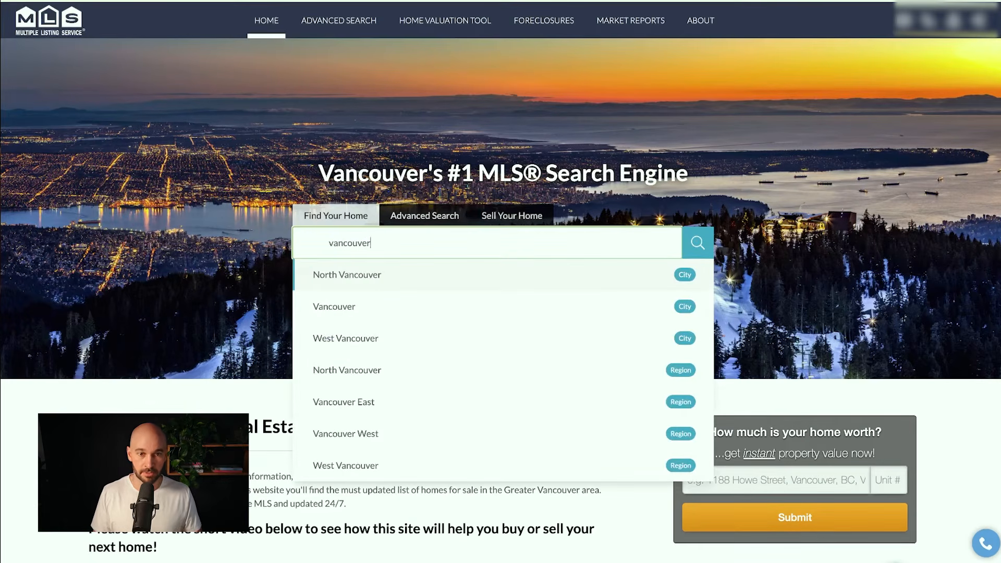
{"action": "key", "text": "Down"}
{"action": "key", "text": "Return"}
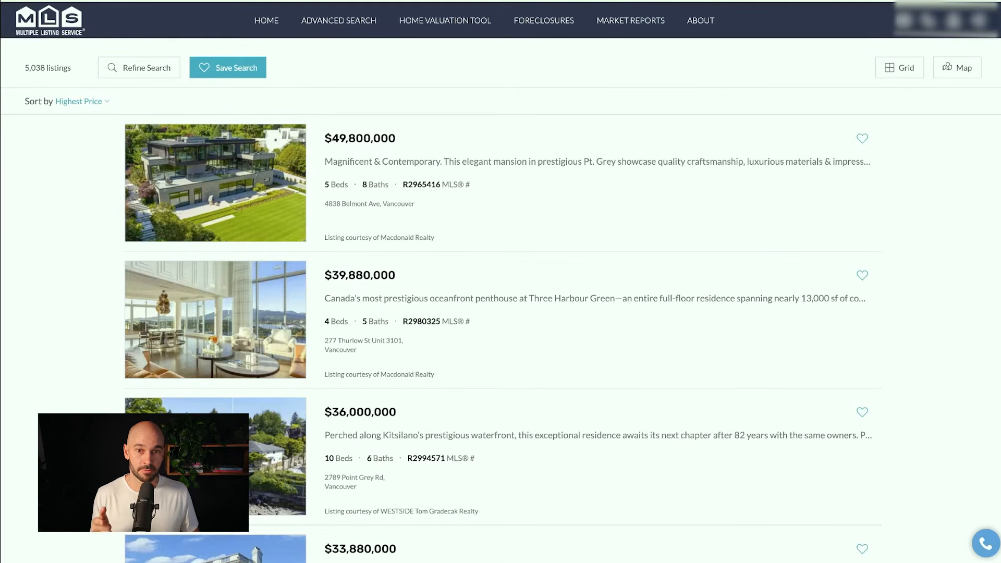
{"action": "left_click", "coordinate": [78, 101]}
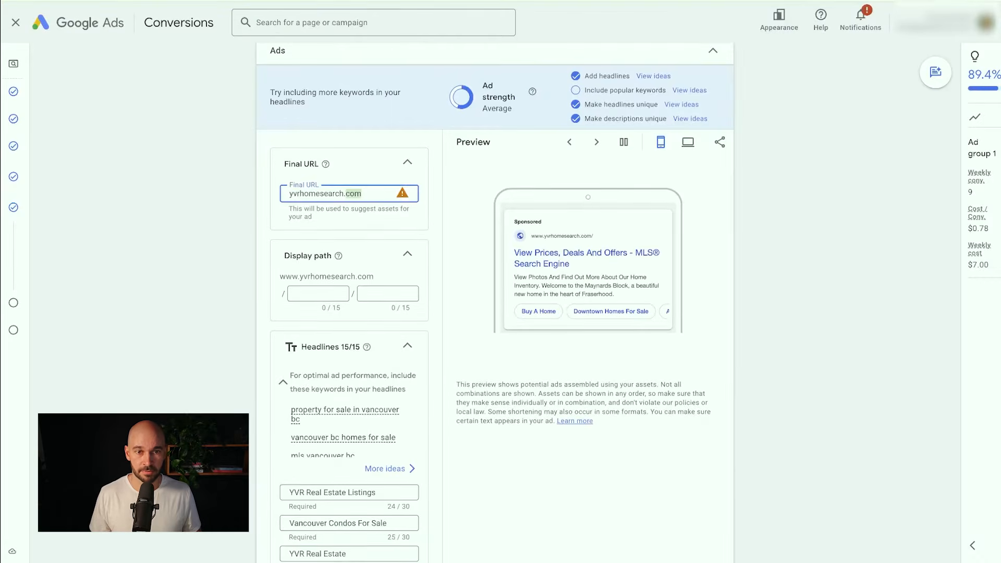
Replace the ad's final URL in Google Ads with the address of the Vancouver listings page sorted by latest
{"action": "key", "text": "ctrl+v"}
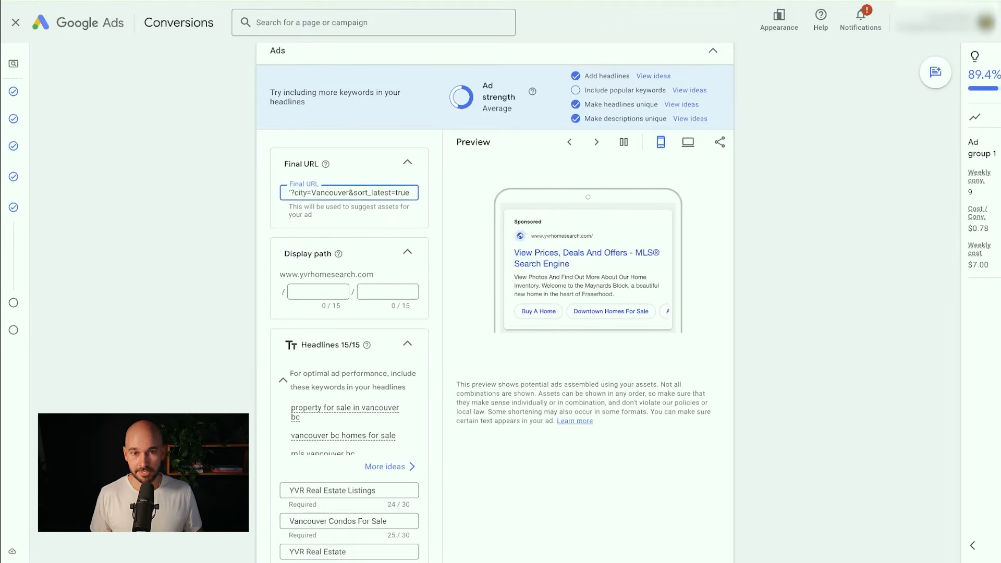
{"action": "left_click", "coordinate": [349, 193]}
{"action": "left_click_drag", "start_coordinate": [353, 193], "coordinate": [287, 193]}
{"action": "left_click", "coordinate": [349, 193]}
Append the tracking parameter &utm_source=googlead to the end of the ad's final URL
{"action": "key", "text": "End"}
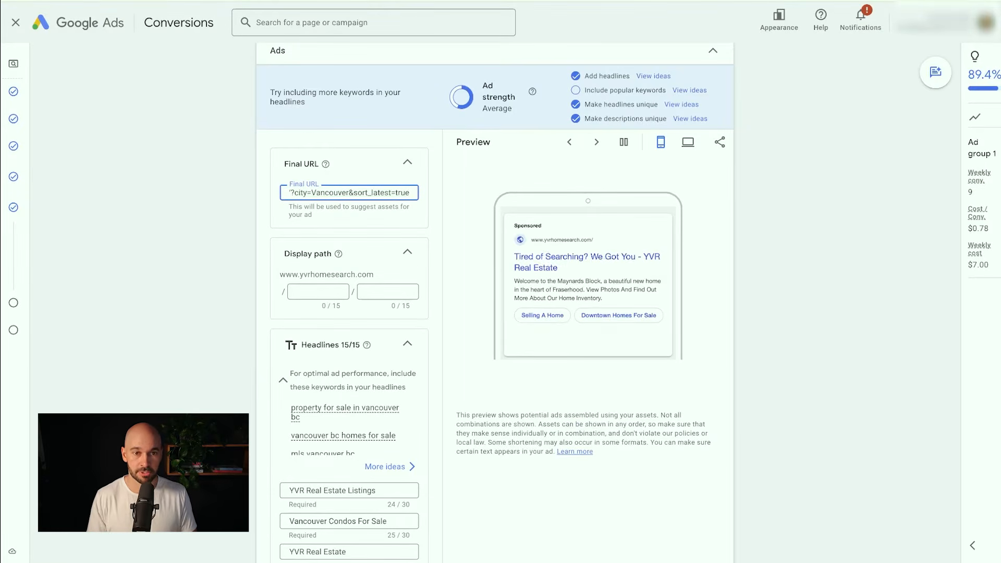
{"action": "type", "text": "&"}
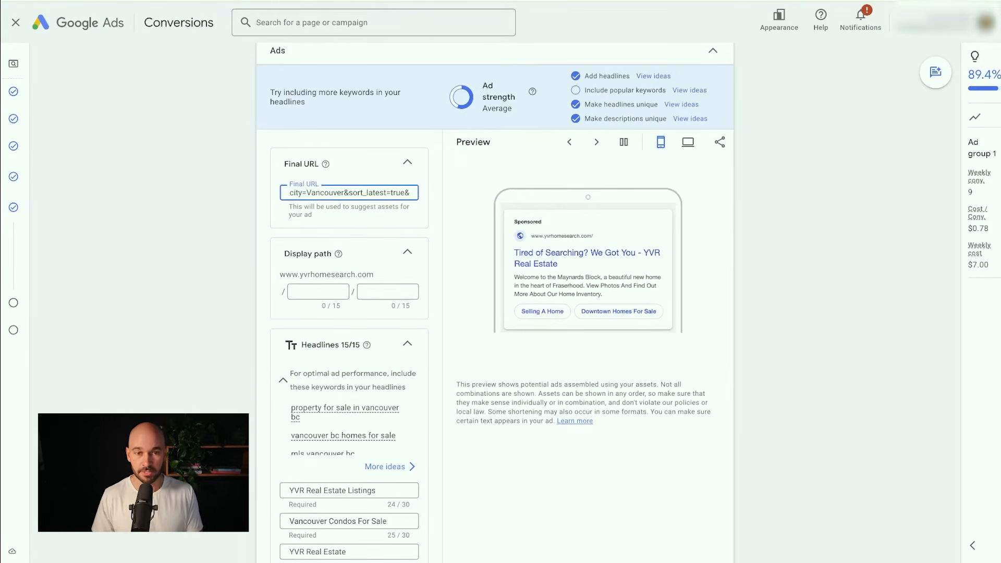
{"action": "type", "text": "utm_"}
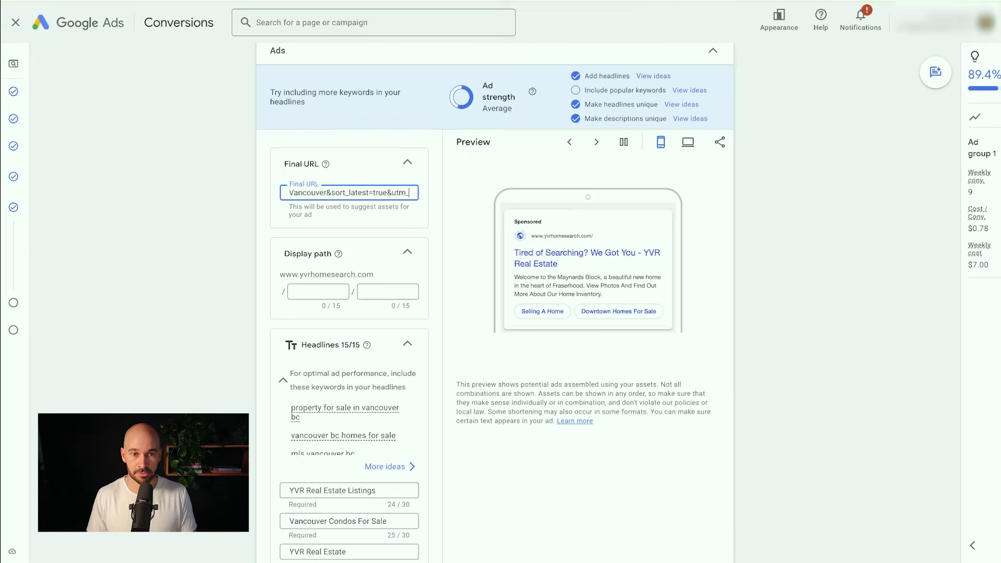
{"action": "type", "text": "source=googlead"}
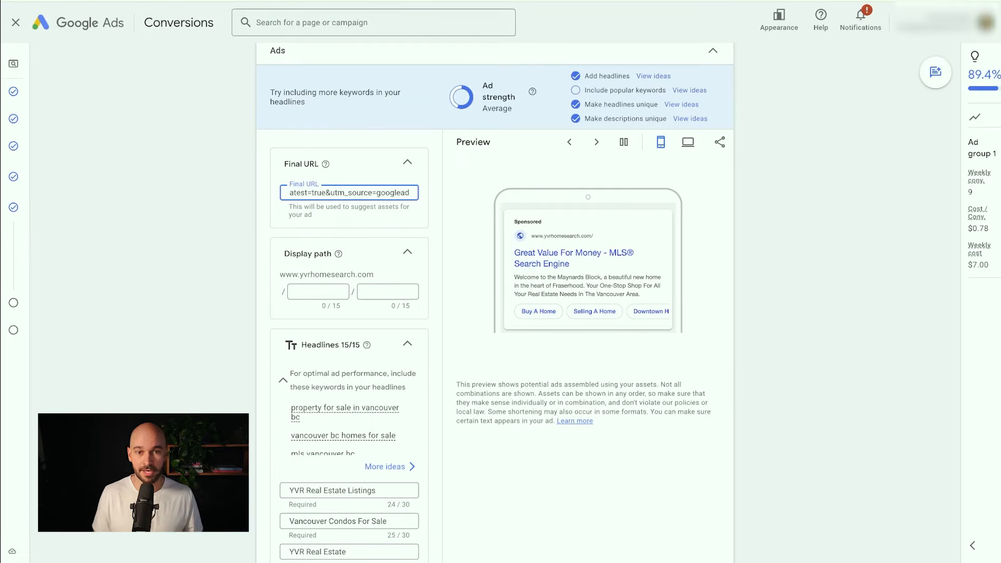
{"action": "key", "text": "Tab"}
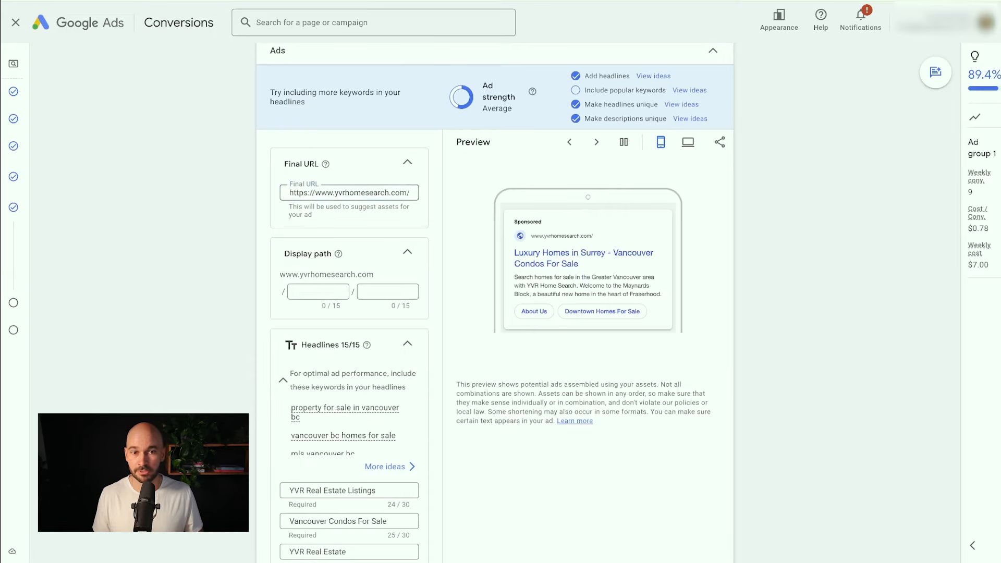
{"action": "left_click", "coordinate": [406, 193]}
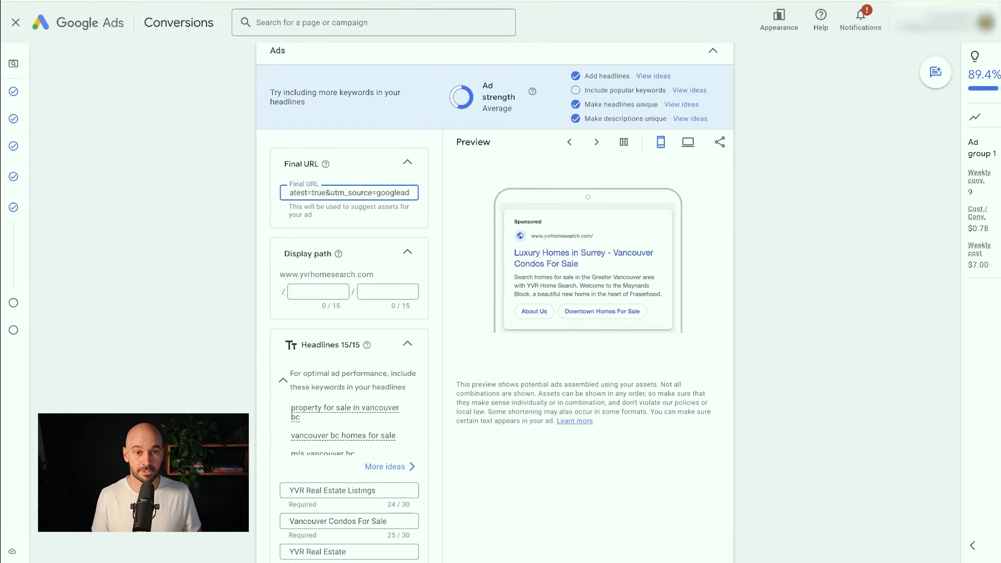
{"action": "left_click_drag", "start_coordinate": [326, 193], "coordinate": [410, 192]}
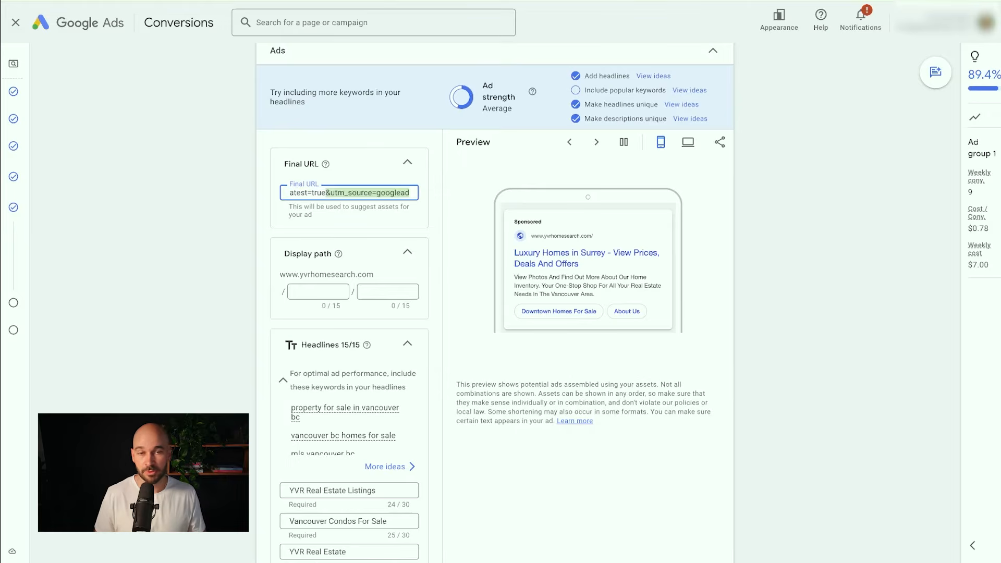
{"action": "left_click", "coordinate": [437, 209]}
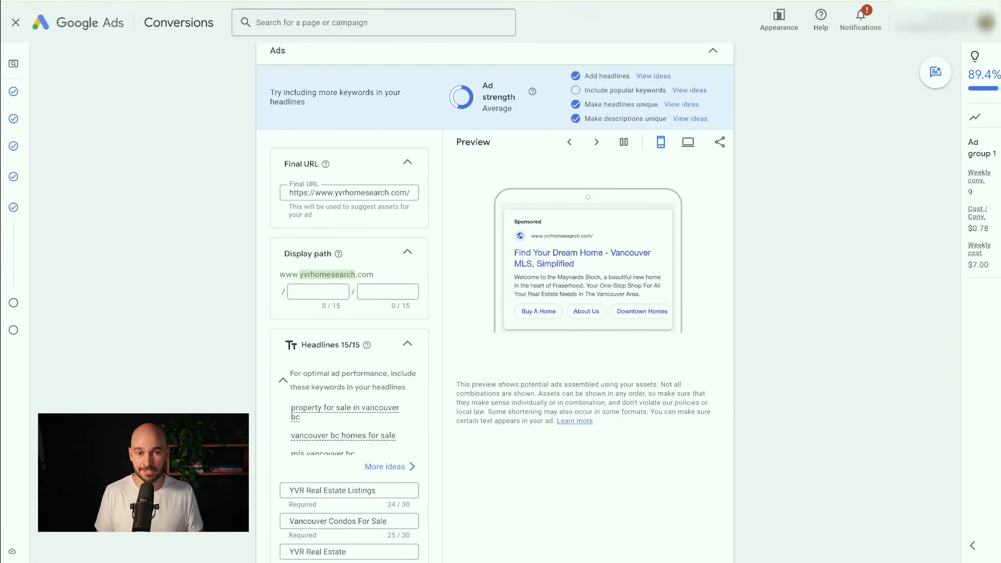
Try a display path made of search in the first part and vancouver in the second
{"action": "left_click", "coordinate": [318, 292]}
{"action": "type", "text": "vancouver"}
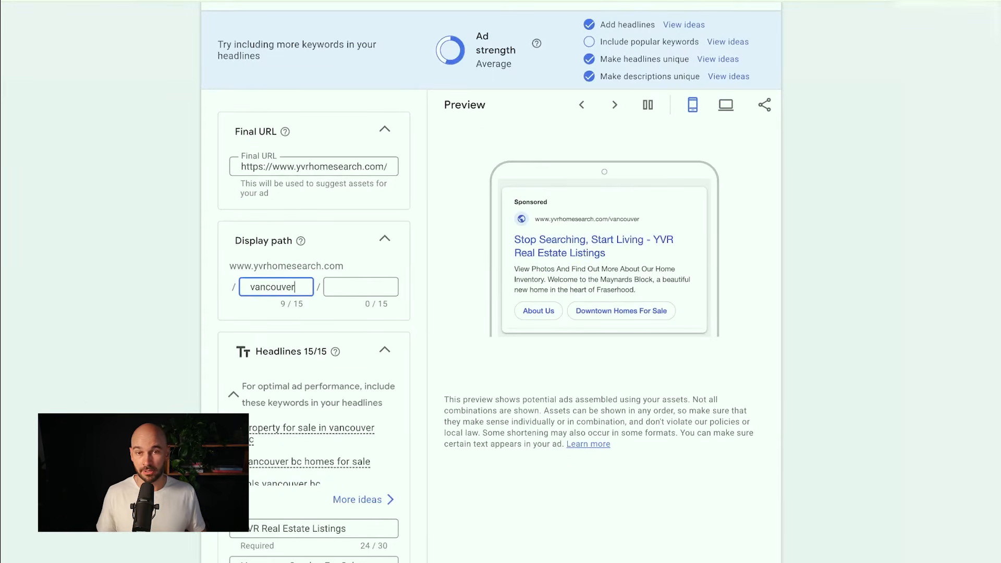
{"action": "key", "text": "ctrl+a"}
{"action": "type", "text": "search"}
{"action": "key", "text": "Tab"}
{"action": "type", "text": "vancouver"}
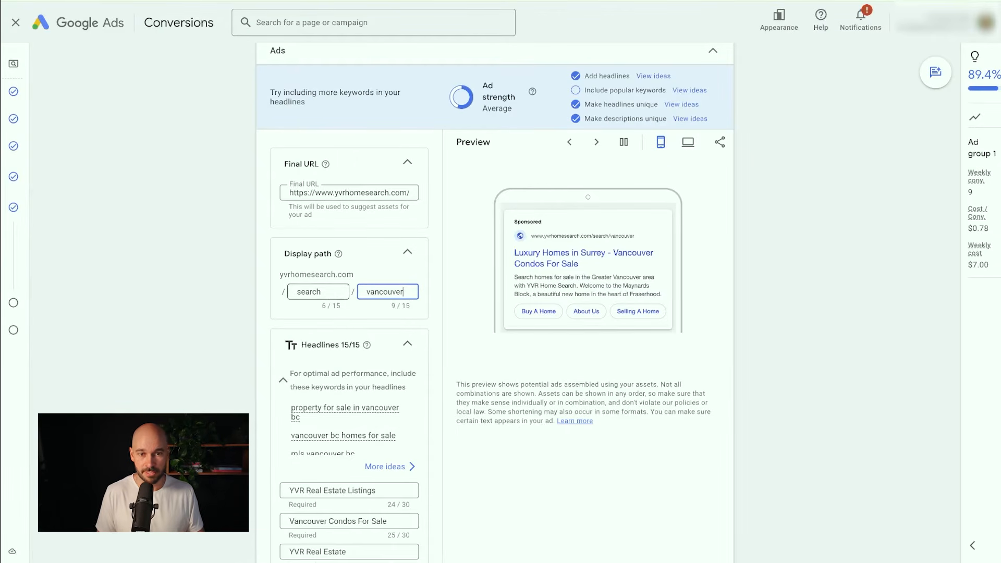
Set the first display path part to vancouver and empty the second part
{"action": "key", "text": "shift+Tab"}
{"action": "type", "text": "vancouver"}
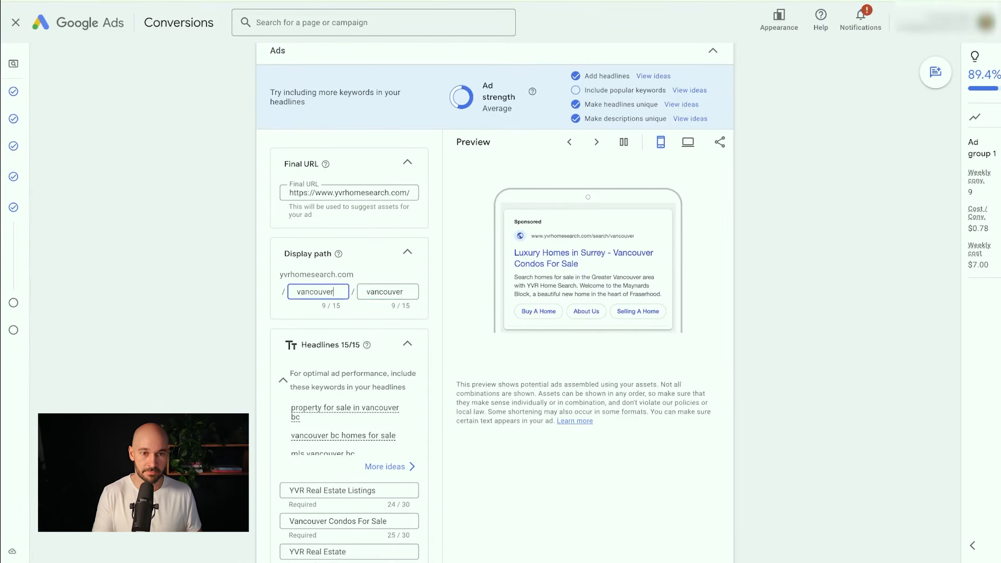
{"action": "key", "text": "Tab"}
{"action": "key", "text": "BackSpace"}
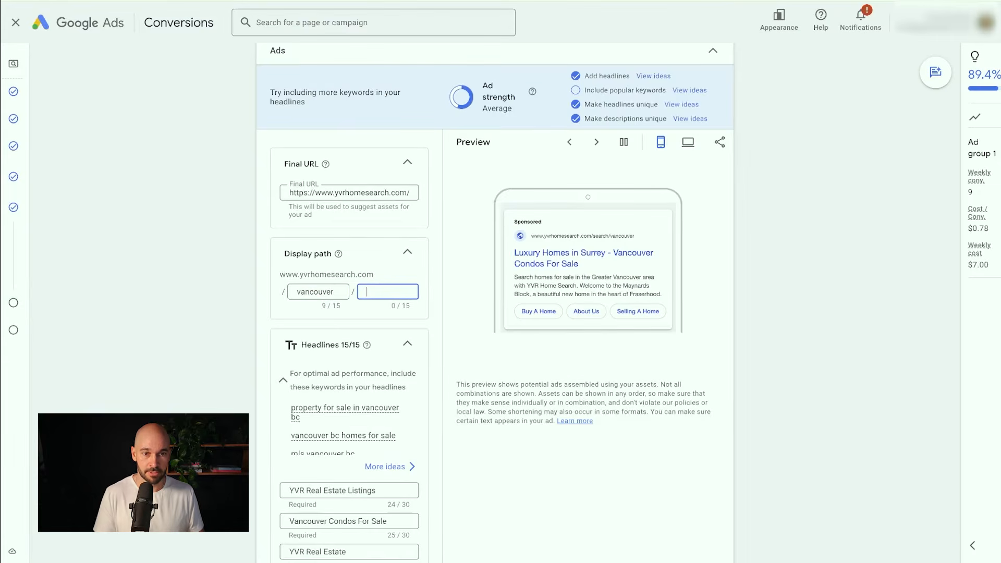
Replace the first three headlines with CITY Property Search, Live MLS Search and Updated Listings 24/7 from the Google Sheets cheatsheet
{"action": "left_click", "coordinate": [350, 310]}
{"action": "scroll", "coordinate": [351, 310], "scroll_direction": "down", "scroll_amount": 4}
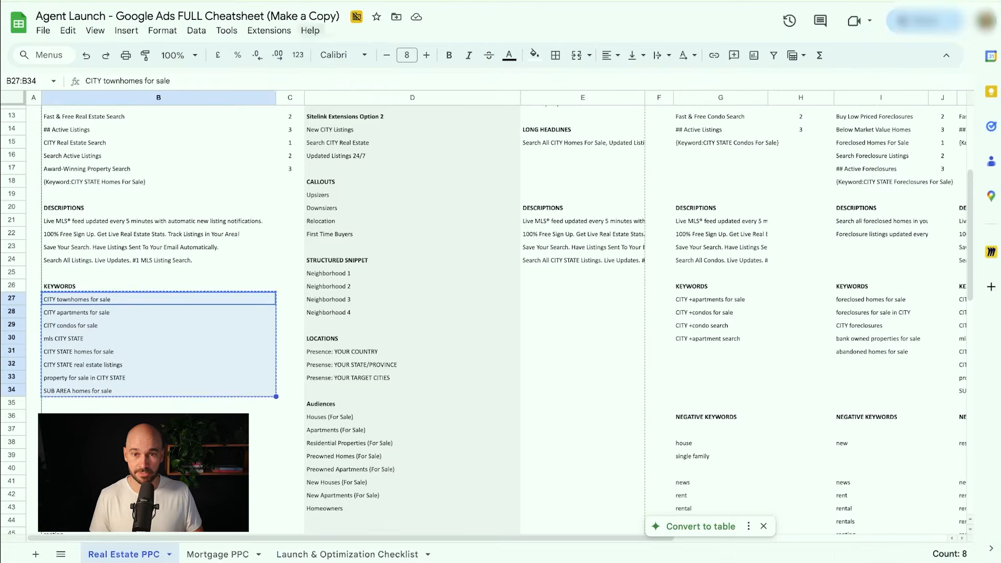
{"action": "scroll", "coordinate": [486, 313], "scroll_direction": "up", "scroll_amount": 3}
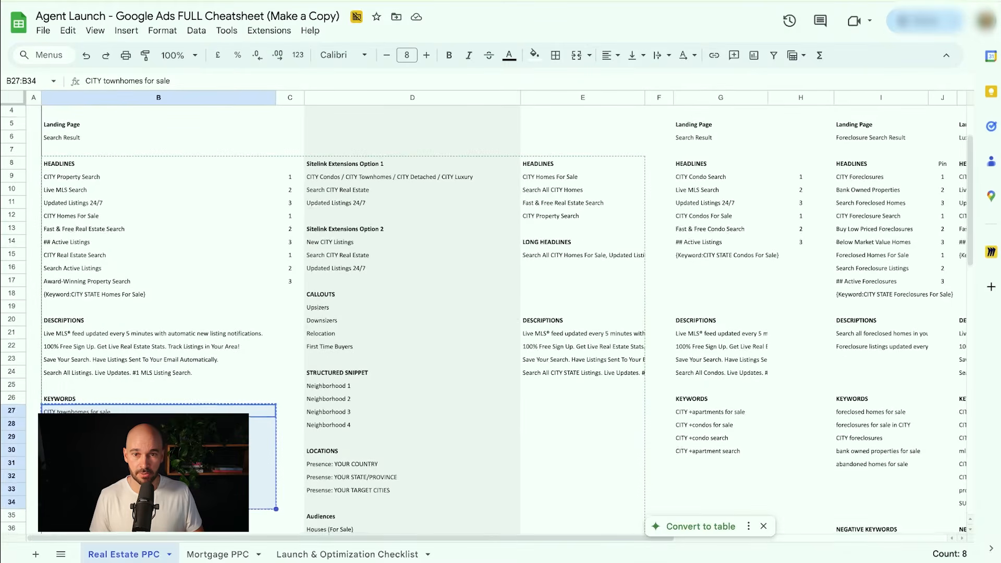
{"action": "left_click", "coordinate": [159, 178]}
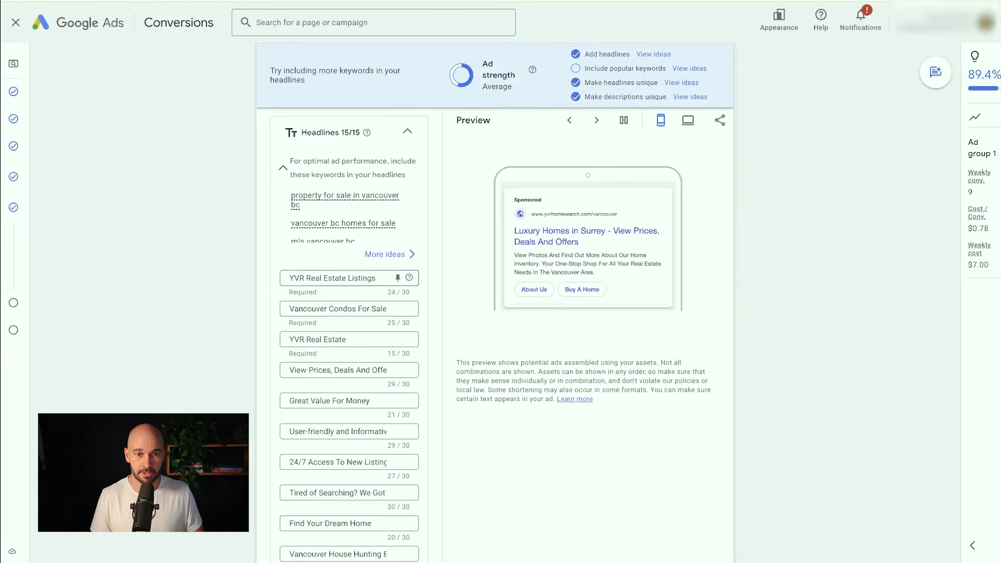
{"action": "triple_click", "coordinate": [332, 278]}
{"action": "type", "text": "CITY Property Search"}
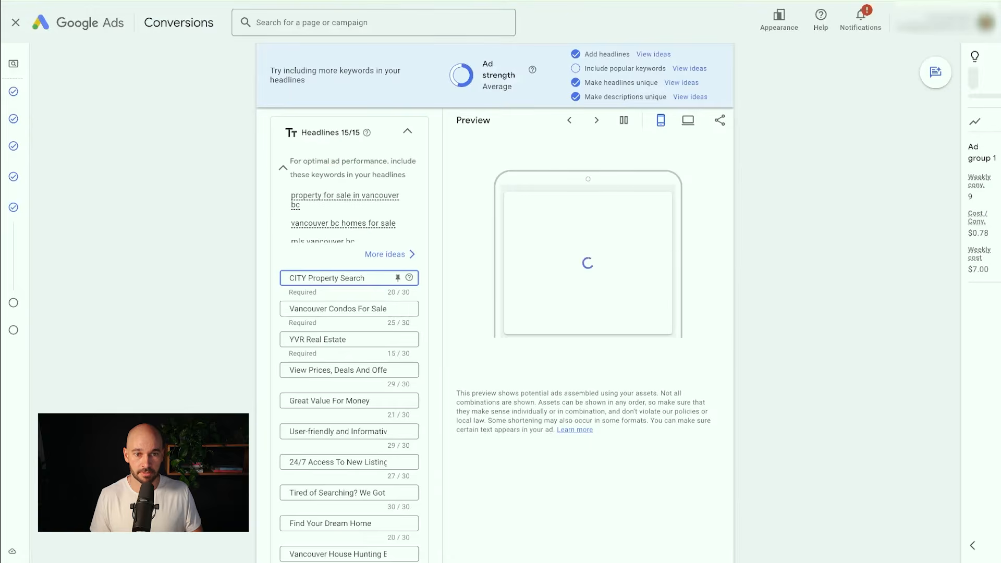
{"action": "triple_click", "coordinate": [338, 309]}
{"action": "type", "text": "Live MLS Search"}
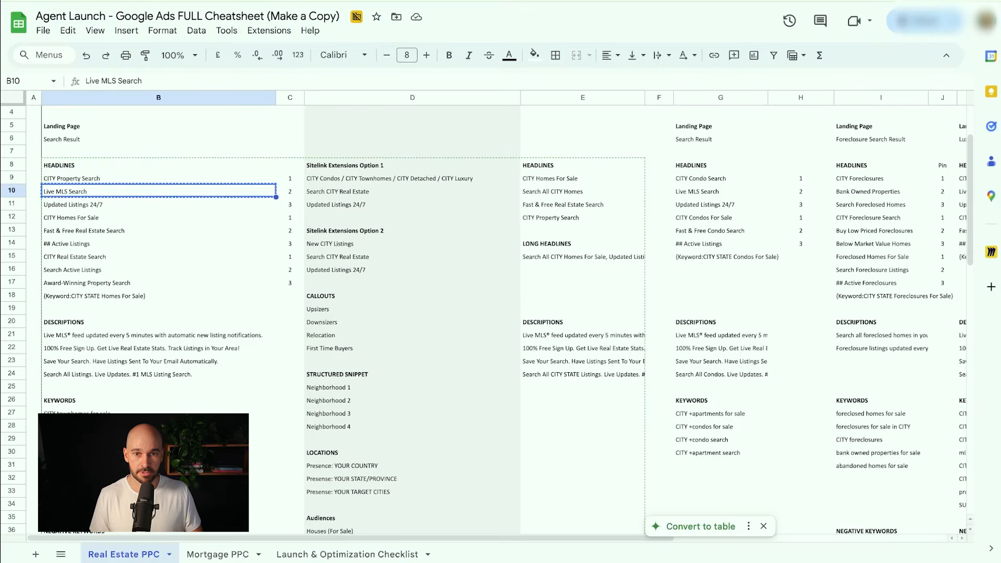
{"action": "left_click", "coordinate": [158, 205]}
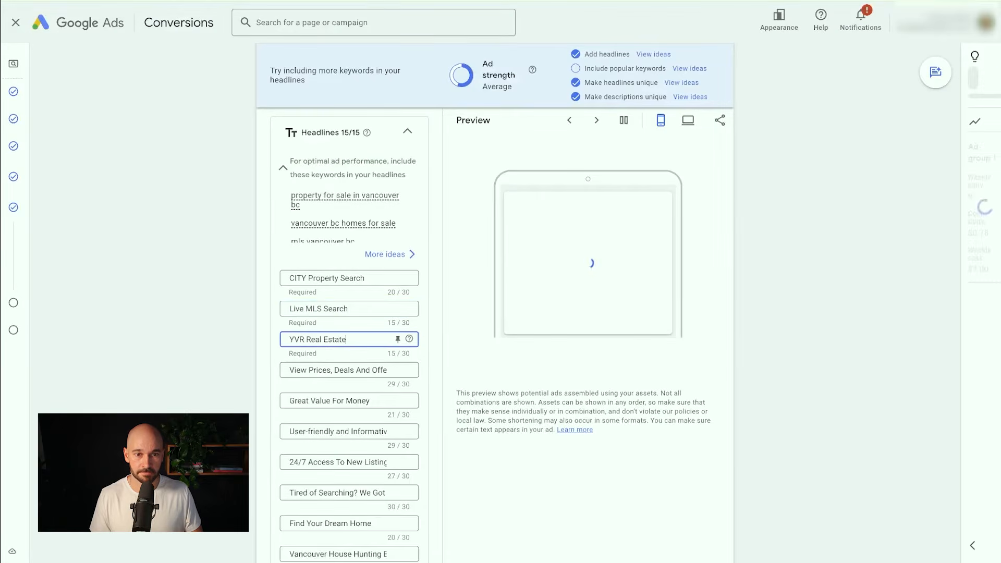
{"action": "triple_click", "coordinate": [334, 339]}
{"action": "type", "text": "Updated Listings 24/7"}
Replace the CITY placeholder in the first headline with Vancouver BC
{"action": "double_click", "coordinate": [297, 277]}
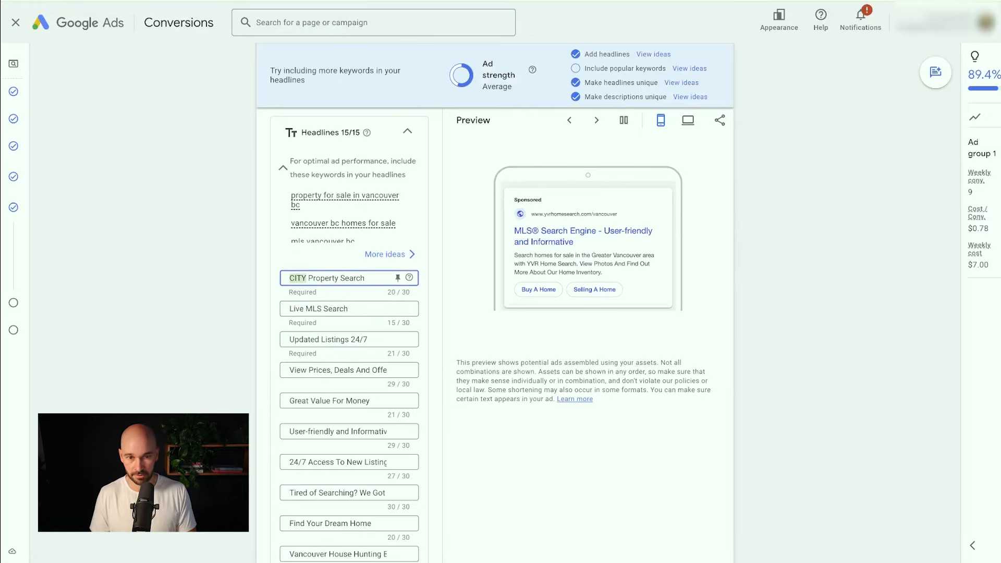
{"action": "type", "text": "Vancouver BC"}
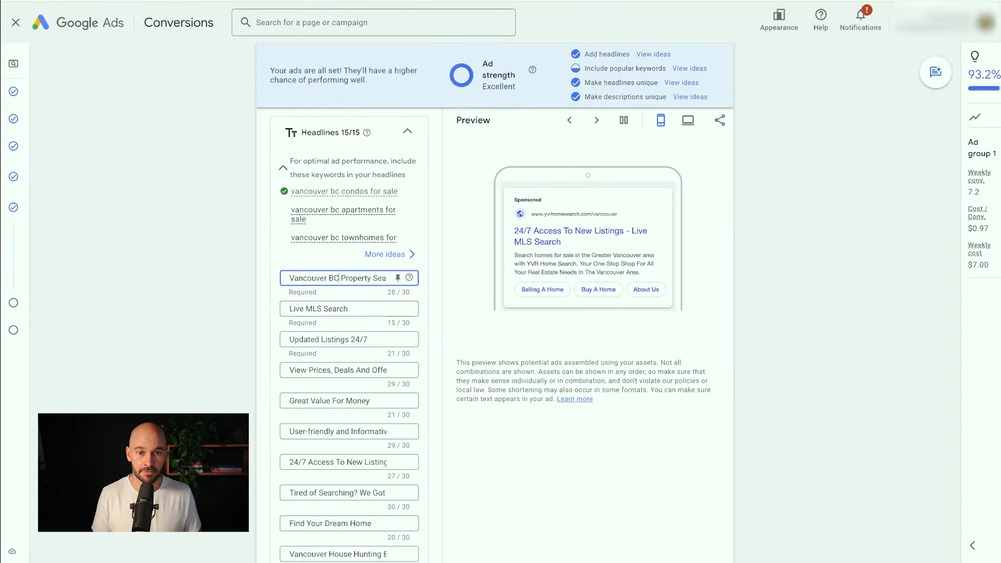
{"action": "left_click_drag", "start_coordinate": [327, 278], "coordinate": [391, 279]}
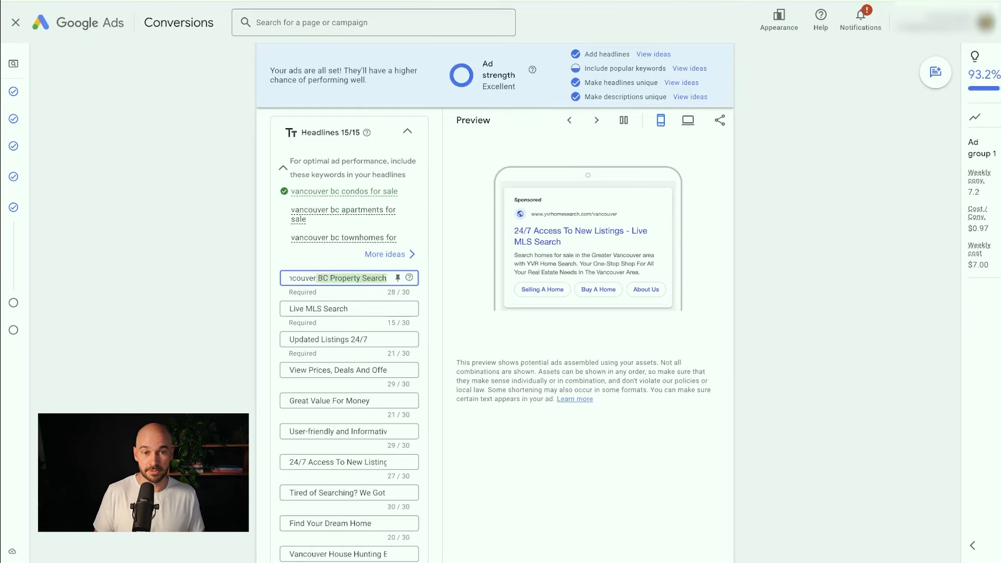
{"action": "scroll", "coordinate": [365, 278], "scroll_direction": "left", "scroll_amount": 1}
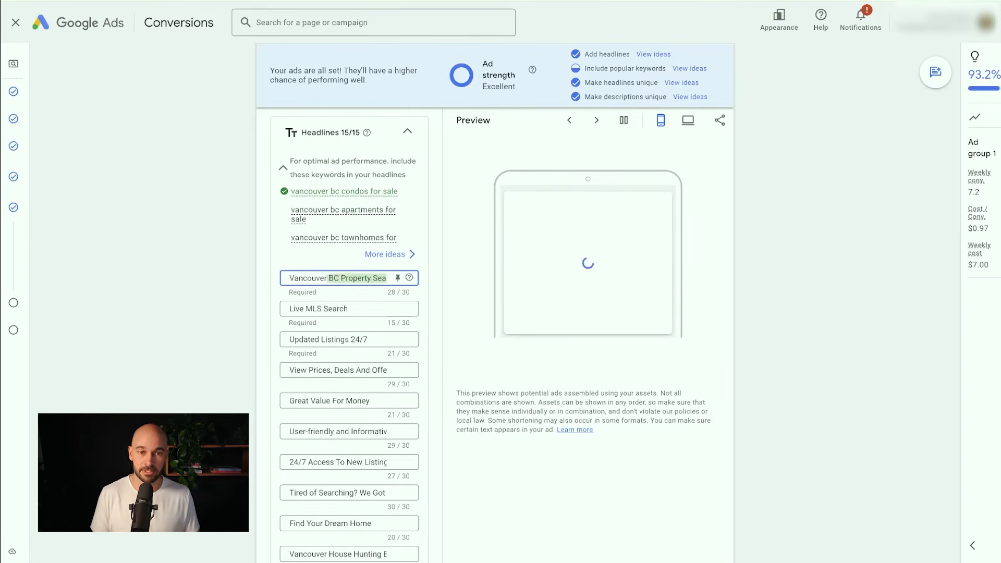
{"action": "left_click", "coordinate": [365, 278]}
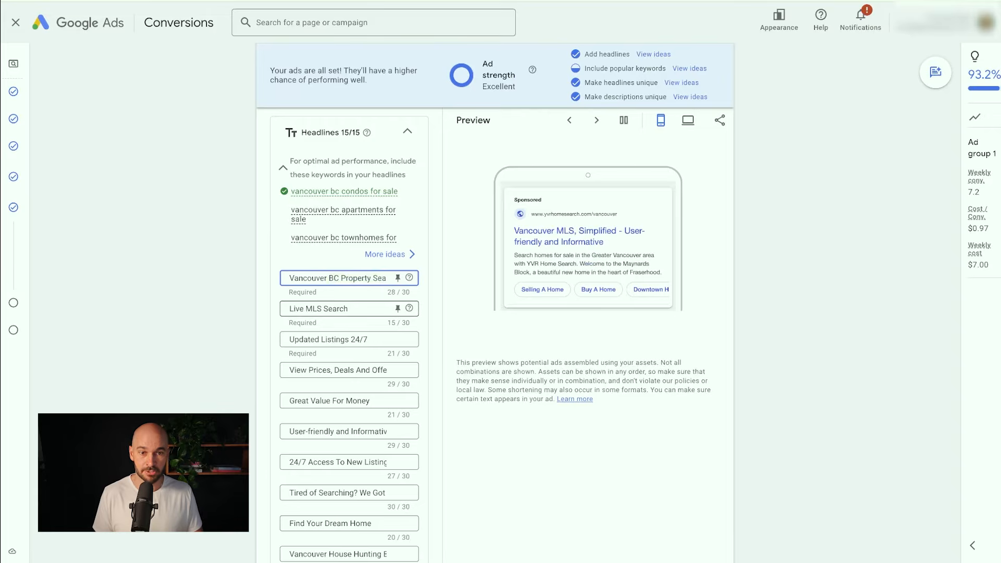
Pin the Vancouver BC Property Search headline to position 1, Live MLS Search to position 2 and Updated Listings 24/7 to position 3
{"action": "left_click", "coordinate": [397, 278]}
{"action": "left_click", "coordinate": [438, 377]}
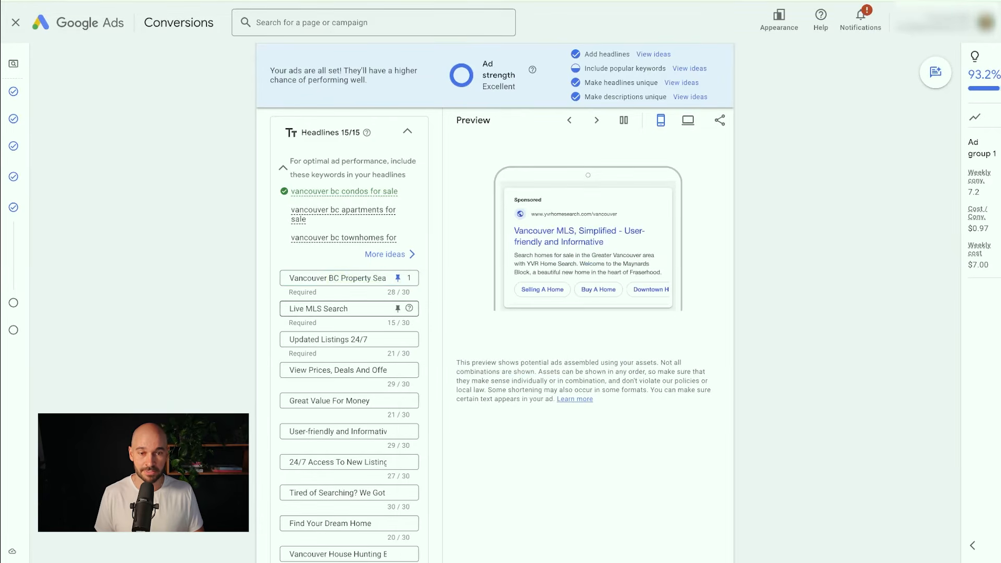
{"action": "left_click", "coordinate": [397, 308]}
{"action": "left_click", "coordinate": [448, 202]}
{"action": "left_click", "coordinate": [398, 340]}
{"action": "left_click", "coordinate": [459, 271]}
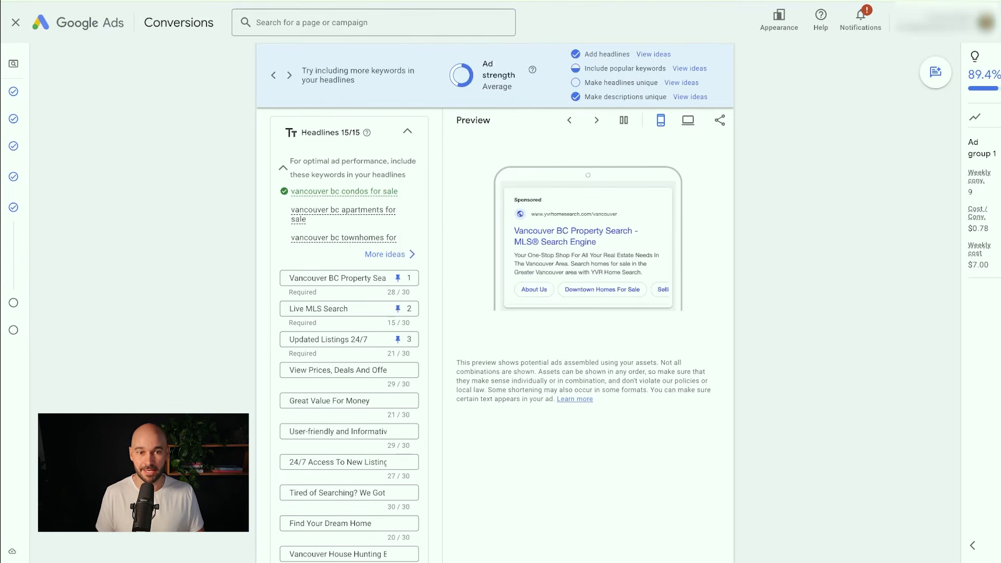
Clear all the suggested headlines below the three pinned ones and show the next ad preview
{"action": "triple_click", "coordinate": [347, 371]}
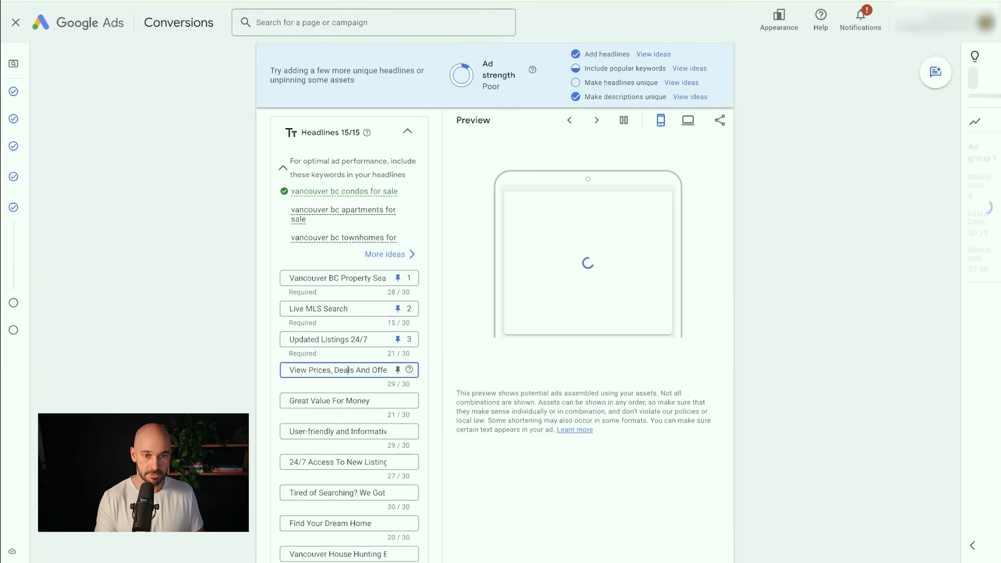
{"action": "key", "text": "BackSpace"}
{"action": "triple_click", "coordinate": [344, 401]}
{"action": "triple_click", "coordinate": [310, 432]}
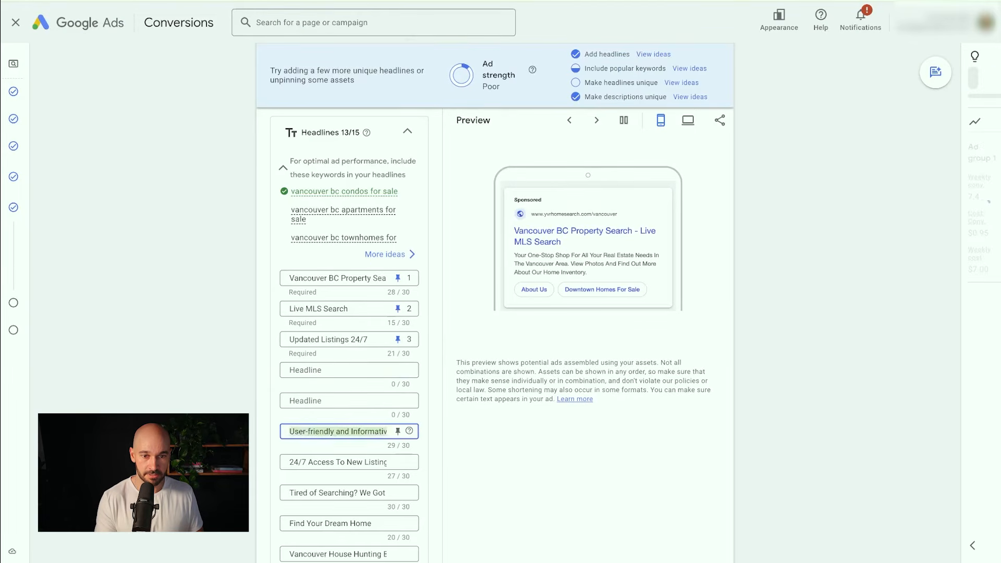
{"action": "key", "text": "BackSpace"}
{"action": "triple_click", "coordinate": [309, 463]}
{"action": "key", "text": "BackSpace"}
{"action": "left_click", "coordinate": [309, 492]}
{"action": "triple_click", "coordinate": [310, 493]}
{"action": "key", "text": "BackSpace"}
{"action": "triple_click", "coordinate": [309, 524]}
{"action": "key", "text": "BackSpace"}
{"action": "scroll", "coordinate": [309, 524], "scroll_direction": "down", "scroll_amount": 1}
{"action": "scroll", "coordinate": [349, 365], "scroll_direction": "up", "scroll_amount": 1}
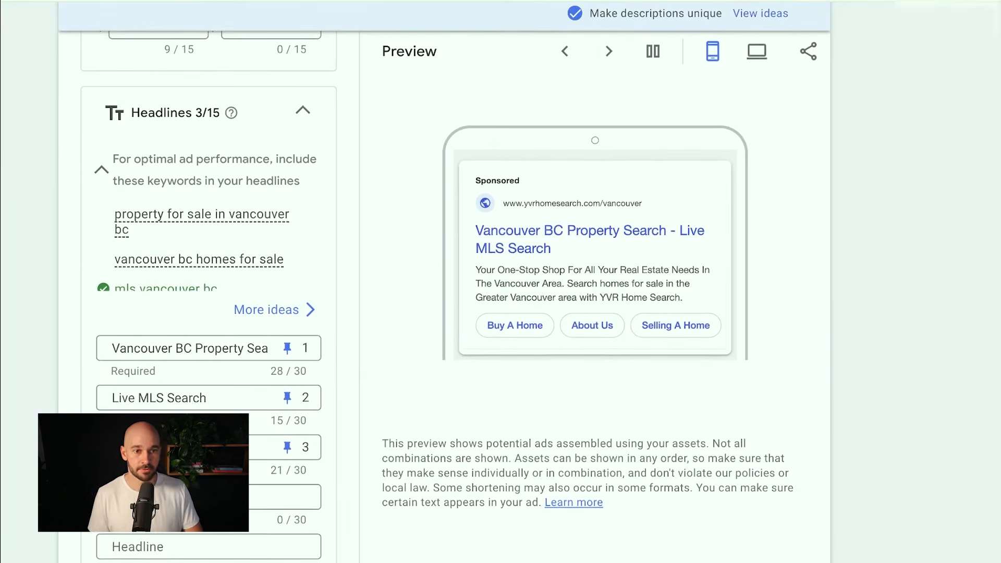
{"action": "left_click", "coordinate": [608, 50]}
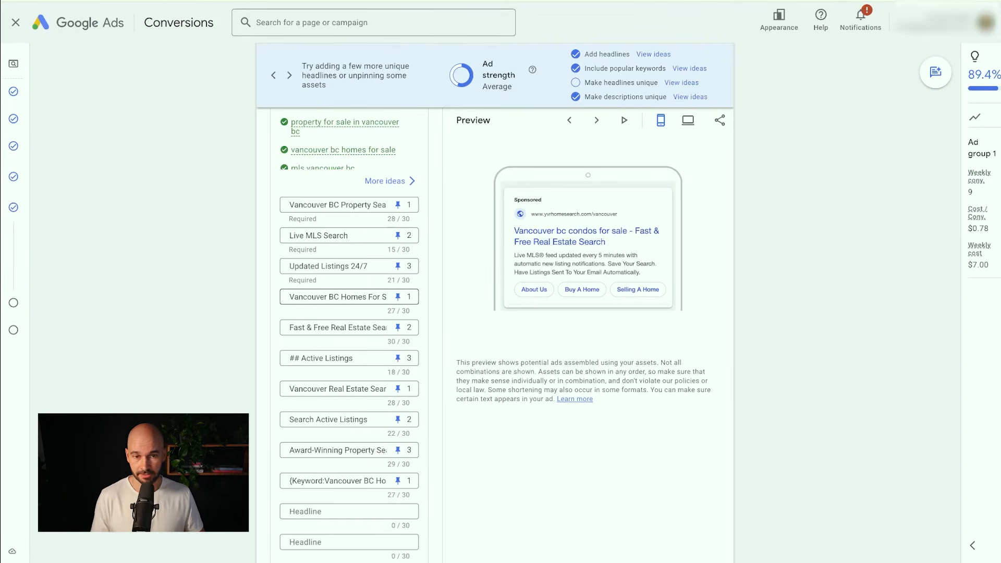
Replace the ## placeholder in the Active Listings headline with 5,038 and show the next ad preview
{"action": "triple_click", "coordinate": [334, 297]}
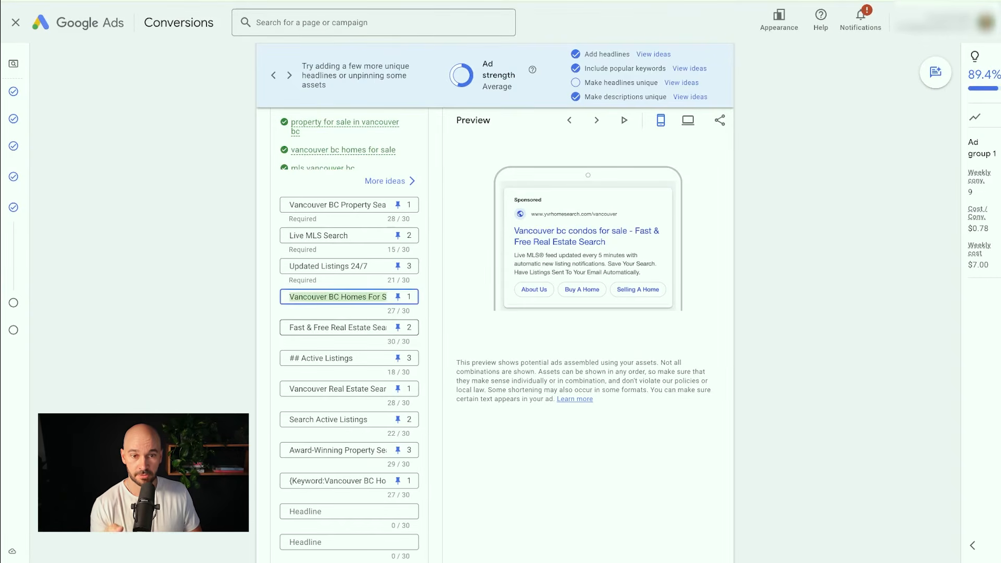
{"action": "triple_click", "coordinate": [334, 328]}
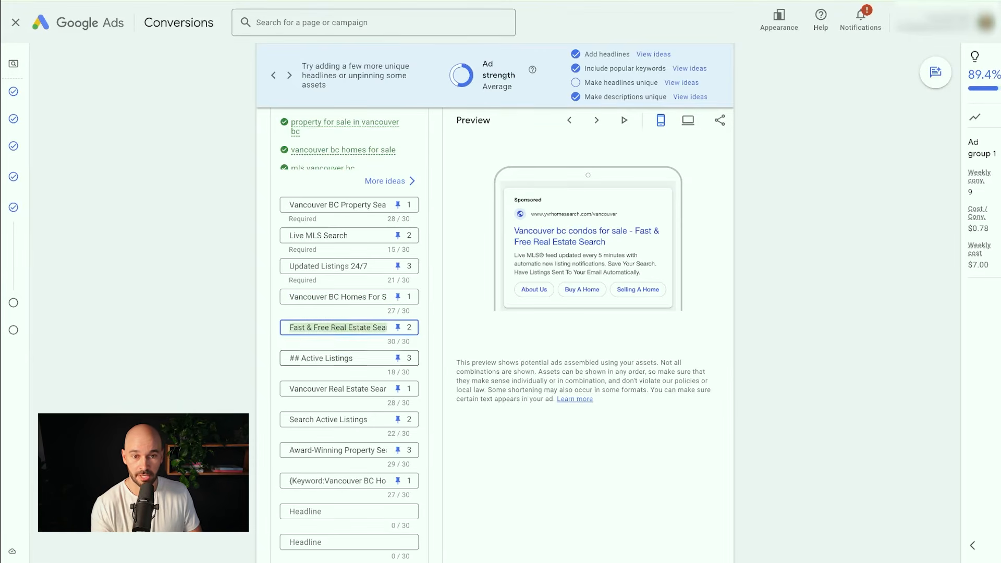
{"action": "triple_click", "coordinate": [334, 358]}
{"action": "double_click", "coordinate": [297, 358]}
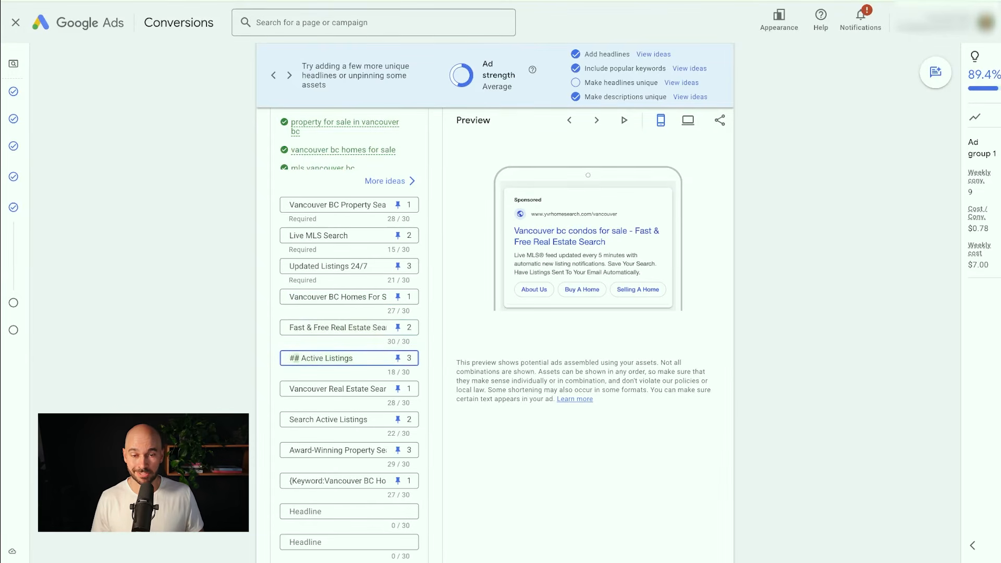
{"action": "left_click_drag", "start_coordinate": [301, 358], "coordinate": [289, 358]}
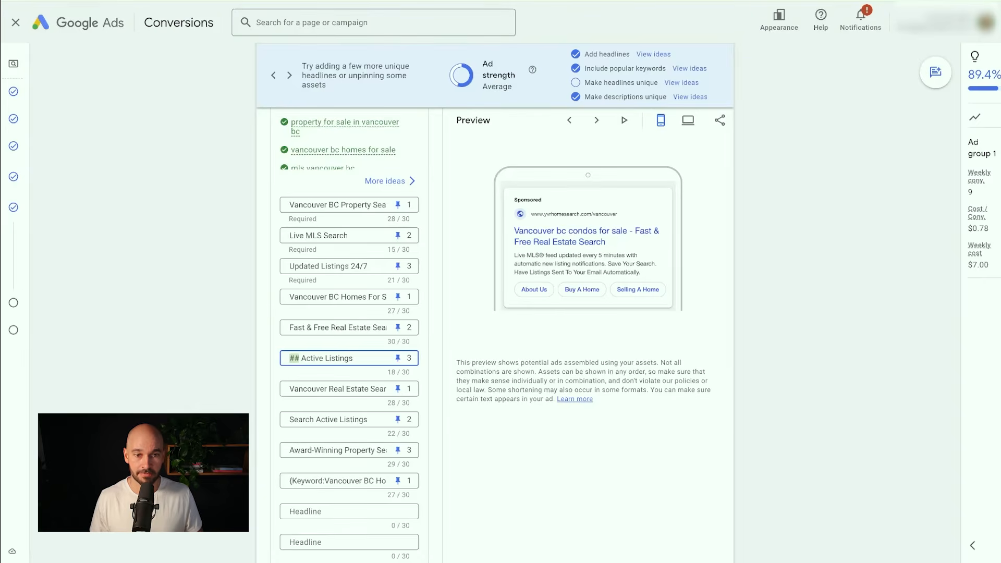
{"action": "type", "text": "5,038"}
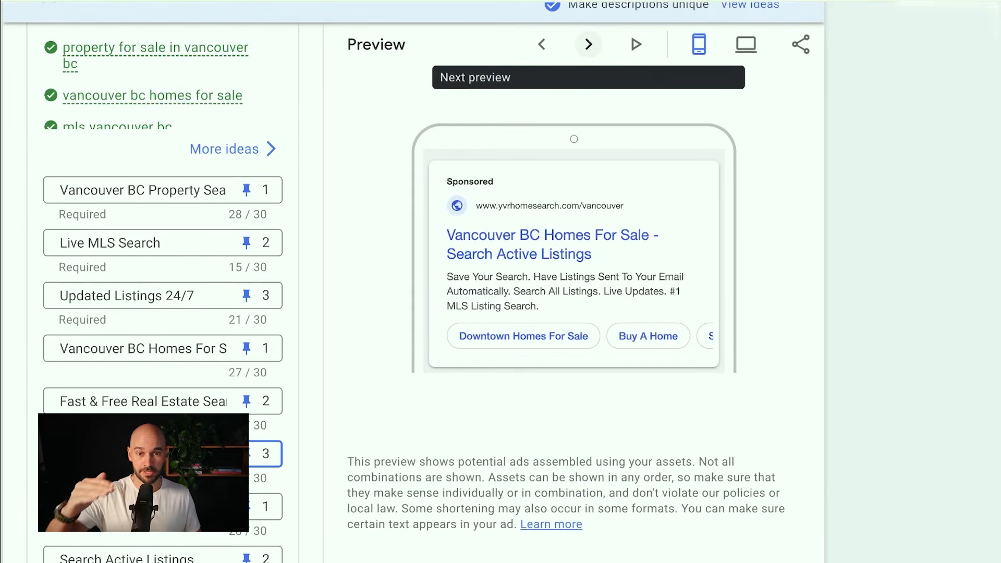
{"action": "left_click", "coordinate": [588, 45]}
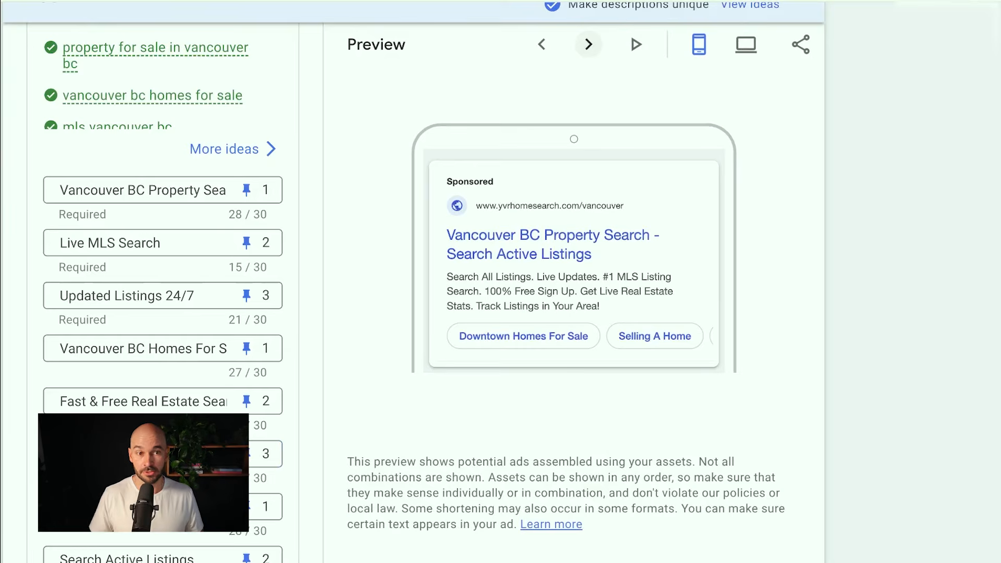
Step through three more mobile ad previews to check how the pinned headlines combine
{"action": "left_click", "coordinate": [589, 44]}
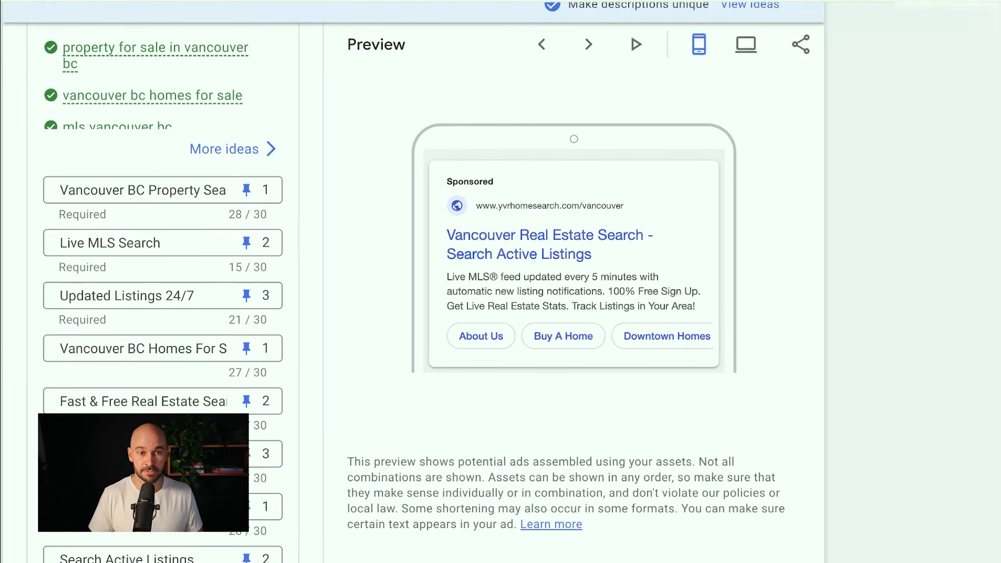
{"action": "left_click", "coordinate": [588, 44]}
{"action": "left_click", "coordinate": [588, 44]}
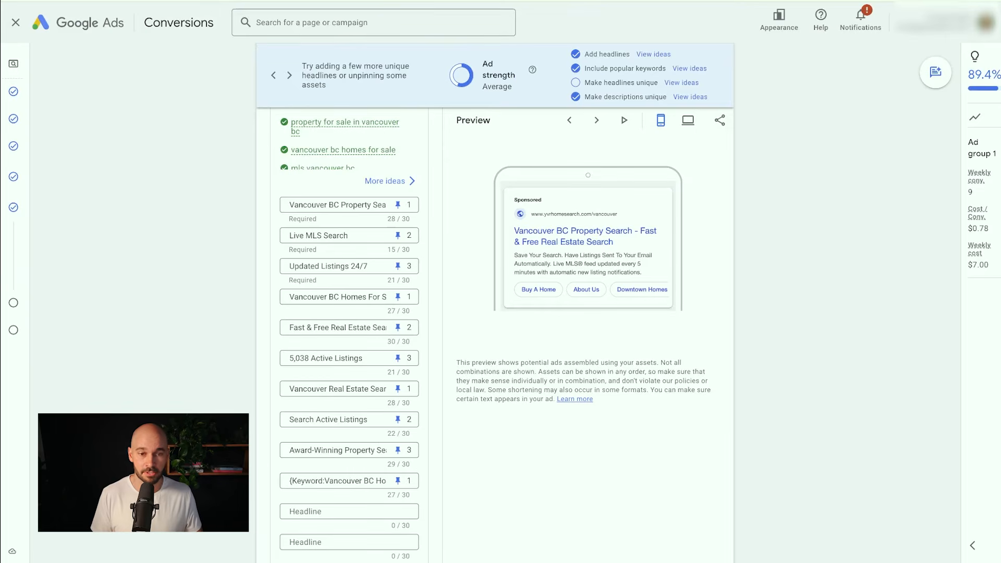
Open the keyword insertion headline and apply it with default text Vancouver BC Homes For Sale in sentence case
{"action": "scroll", "coordinate": [349, 334], "scroll_direction": "down", "scroll_amount": 1}
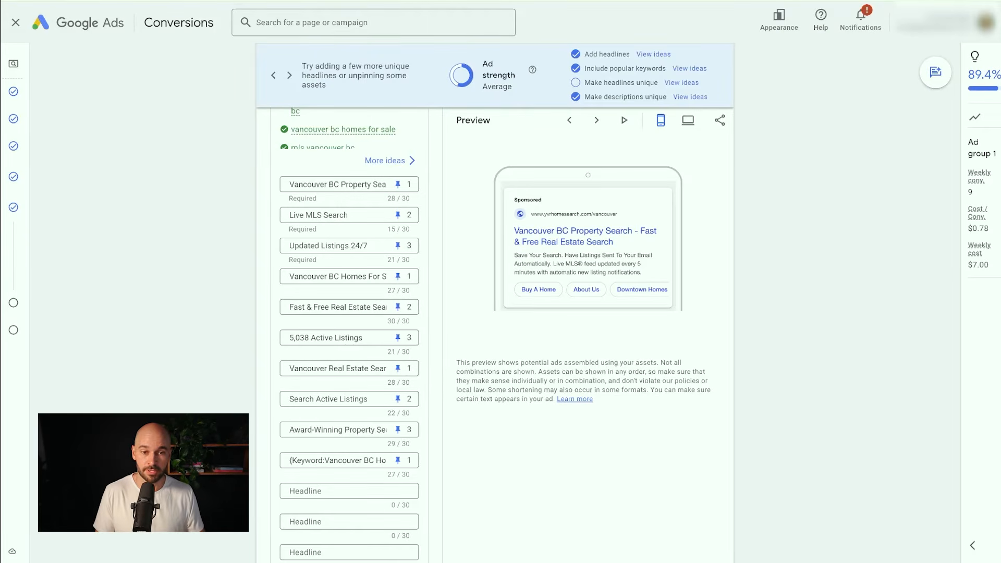
{"action": "left_click", "coordinate": [339, 460]}
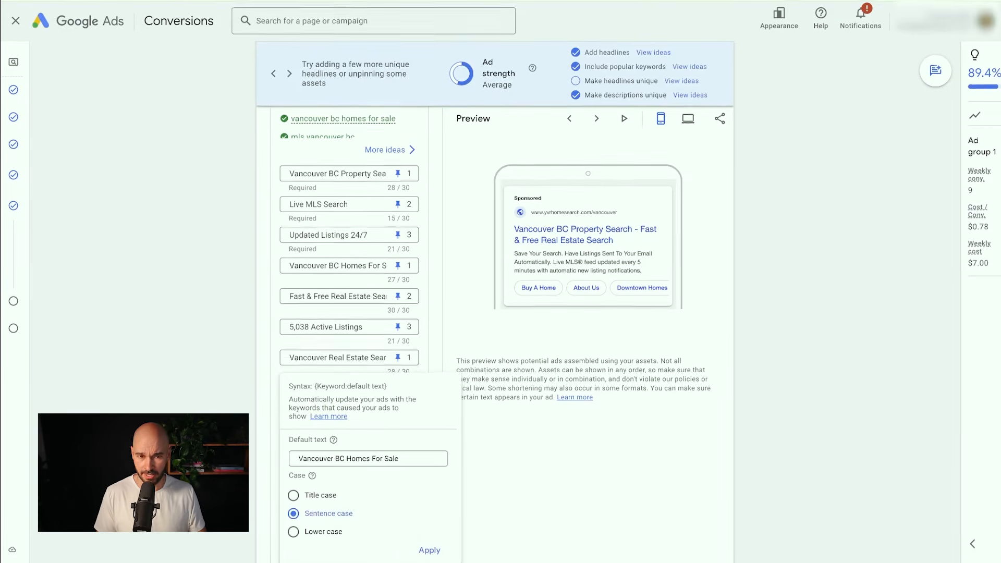
{"action": "key", "text": "Escape"}
{"action": "scroll", "coordinate": [349, 449], "scroll_direction": "down", "scroll_amount": 1}
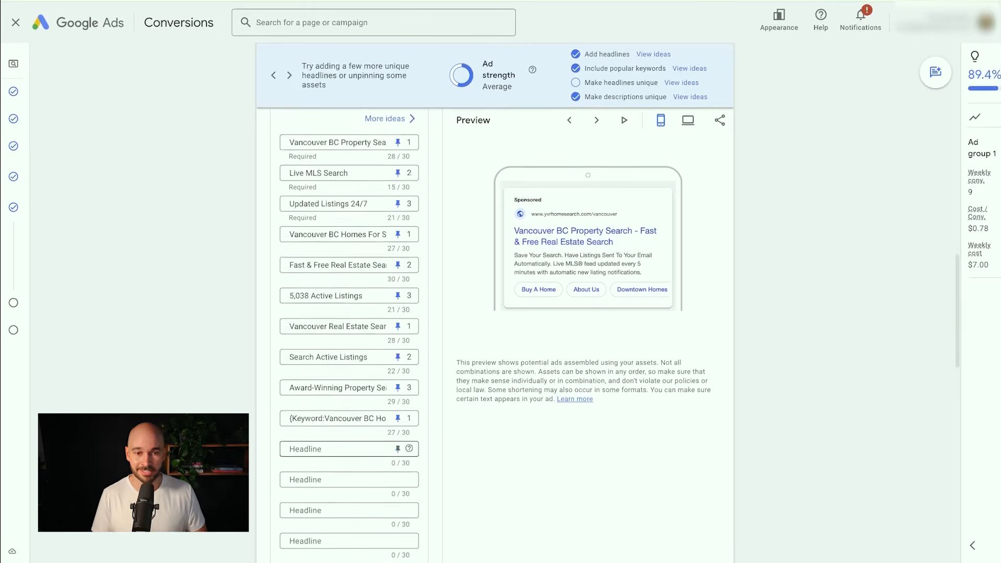
{"action": "scroll", "coordinate": [349, 448], "scroll_direction": "down", "scroll_amount": 1}
{"action": "left_click", "coordinate": [338, 383]}
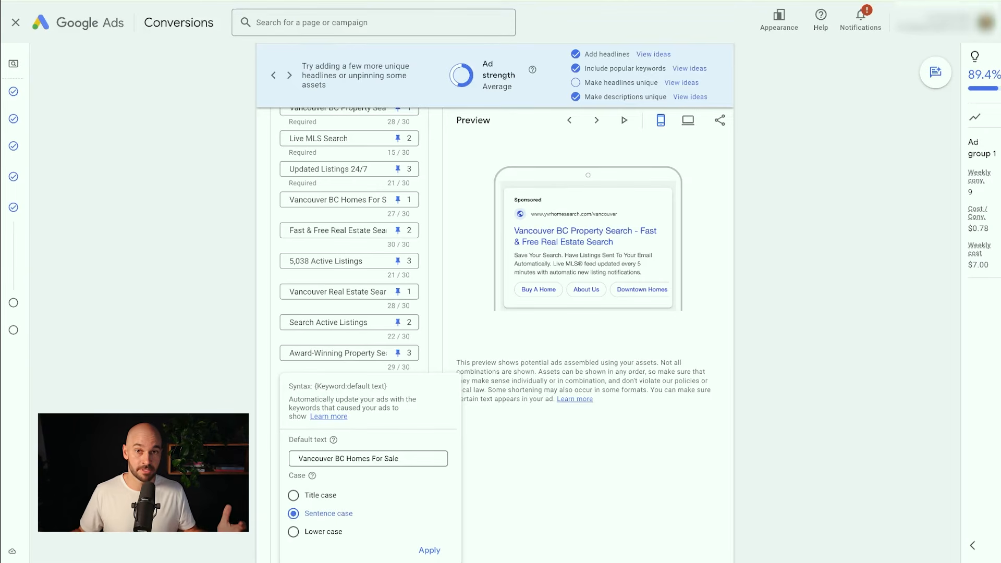
{"action": "left_click", "coordinate": [430, 551]}
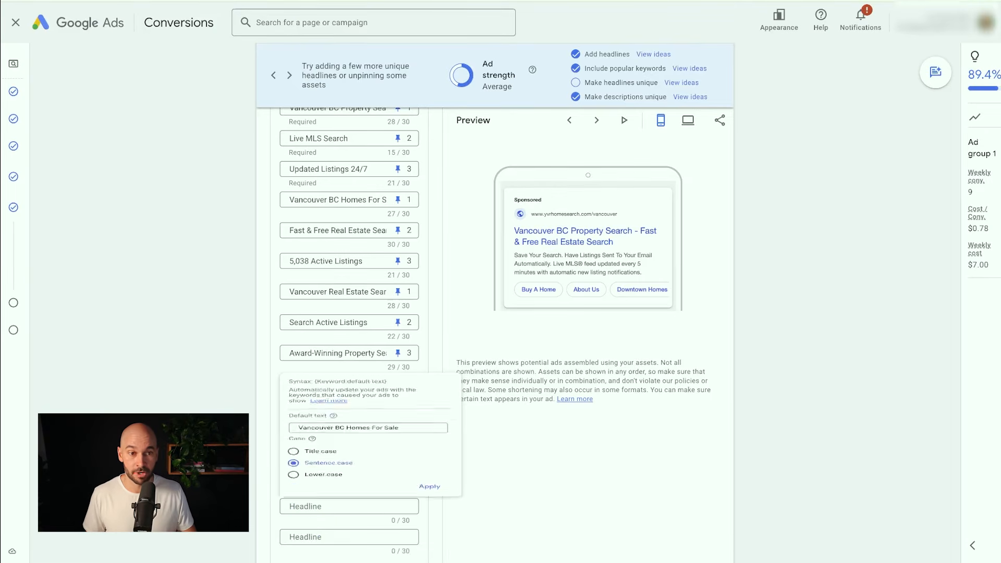
Go through further ad previews to examine the headline, description and sitelink combinations
{"action": "left_click", "coordinate": [596, 120]}
{"action": "left_click", "coordinate": [597, 120]}
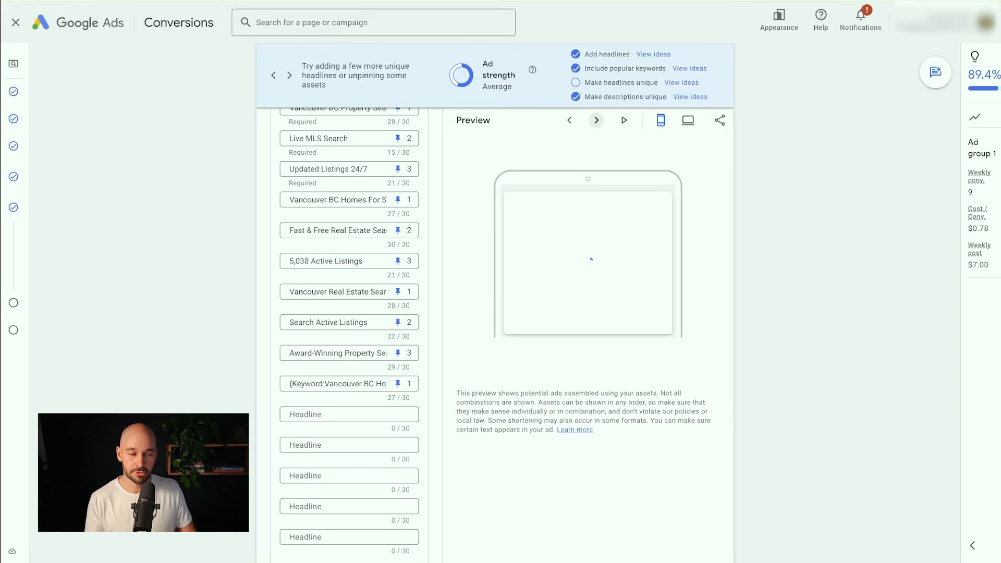
{"action": "left_click", "coordinate": [597, 120]}
{"action": "left_click", "coordinate": [596, 120]}
{"action": "left_click", "coordinate": [596, 120]}
{"action": "left_click", "coordinate": [597, 120]}
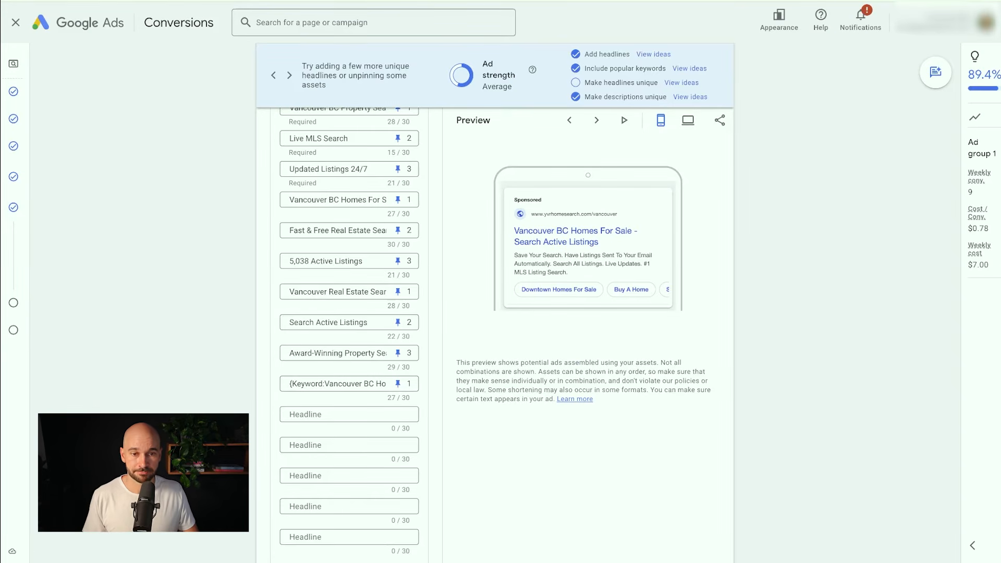
Check the cheatsheet's descriptions and insert Vancouver BC before Listings in the fourth description, "Search All Listings"
{"action": "scroll", "coordinate": [349, 334], "scroll_direction": "down", "scroll_amount": 6}
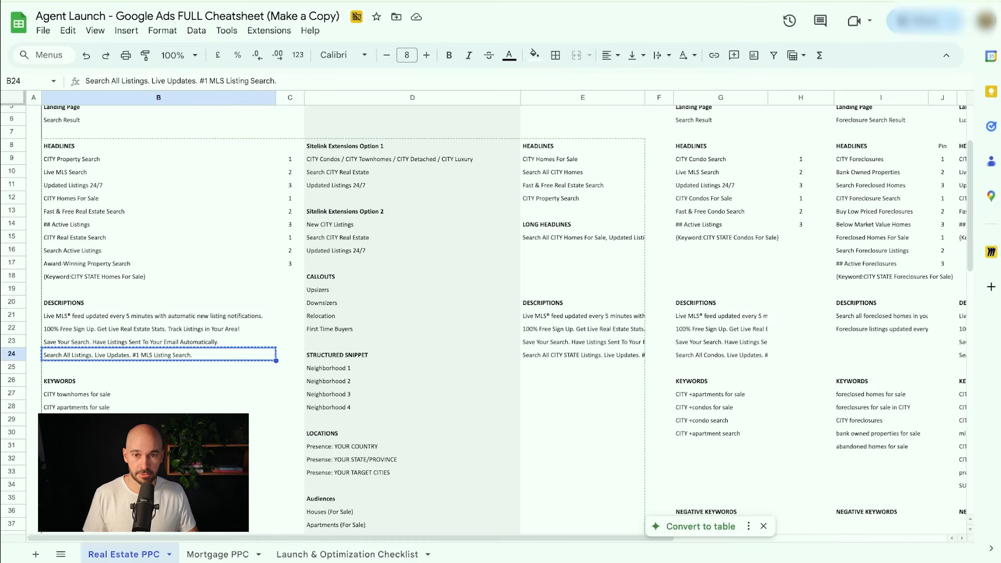
{"action": "scroll", "coordinate": [159, 261], "scroll_direction": "down", "scroll_amount": 2}
{"action": "left_click_drag", "start_coordinate": [156, 185], "coordinate": [157, 223]}
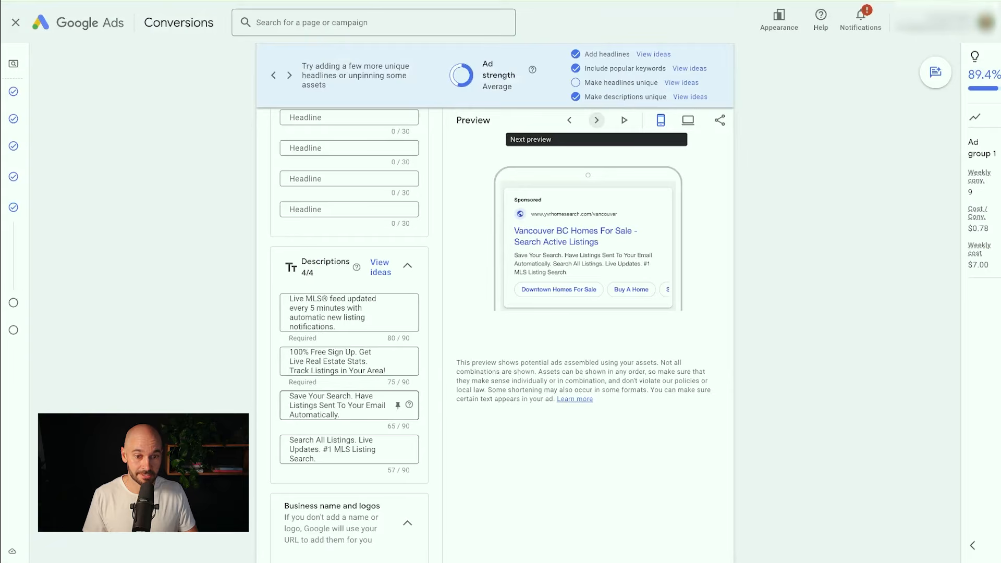
{"action": "left_click", "coordinate": [325, 441]}
{"action": "type", "text": "Vancouver BC"}
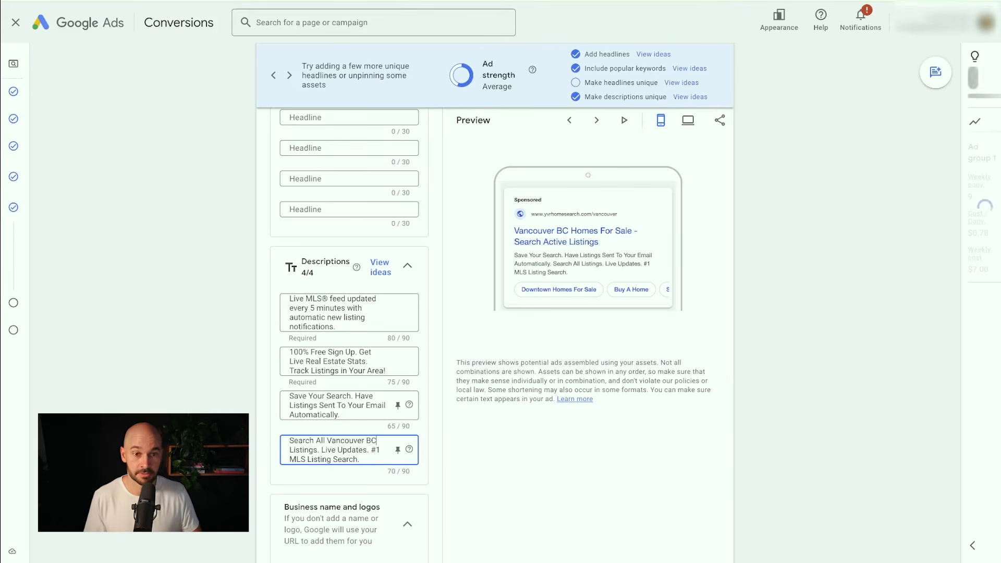
Add the campaign-level callouts Upsizers, Downsizers, Relocation and First Time Buyers, and apply them to the campaign
{"action": "scroll", "coordinate": [349, 333], "scroll_direction": "down", "scroll_amount": 8}
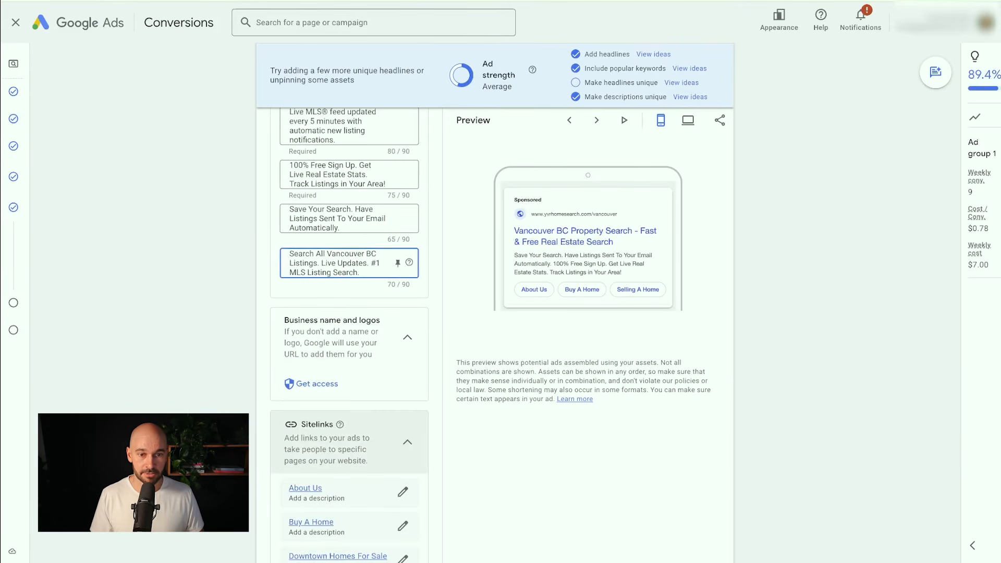
{"action": "scroll", "coordinate": [348, 432], "scroll_direction": "down", "scroll_amount": 1}
{"action": "scroll", "coordinate": [349, 431], "scroll_direction": "up", "scroll_amount": 1}
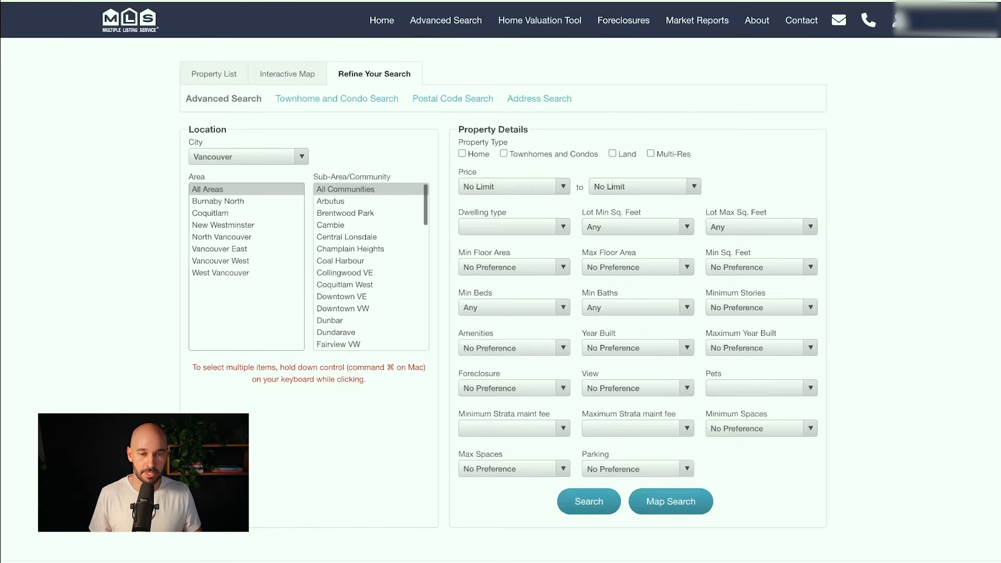
{"action": "scroll", "coordinate": [371, 316], "scroll_direction": "down", "scroll_amount": 5}
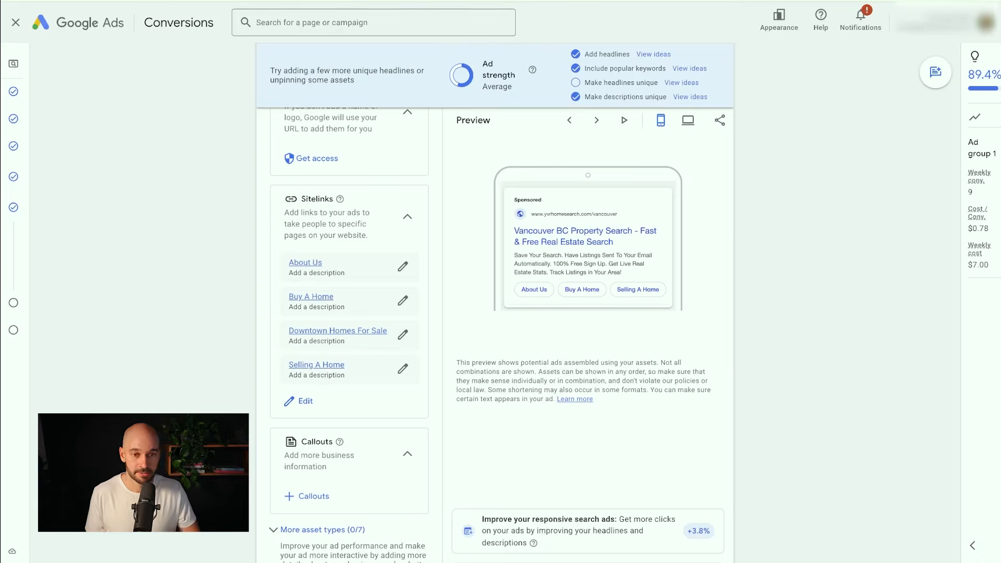
{"action": "scroll", "coordinate": [339, 365], "scroll_direction": "down", "scroll_amount": 1}
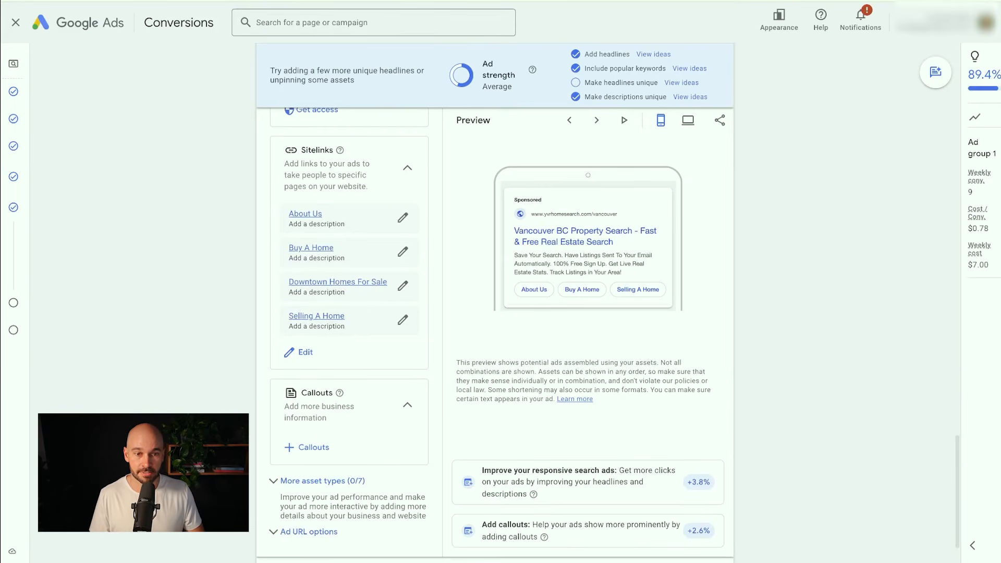
{"action": "left_click", "coordinate": [306, 445]}
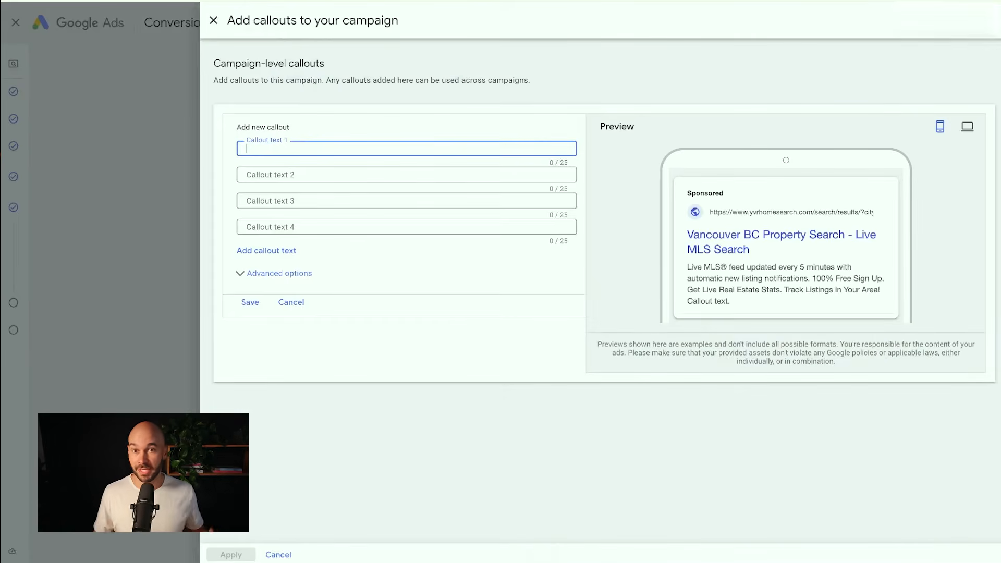
{"action": "type", "text": "Upsizers"}
{"action": "key", "text": "Tab"}
{"action": "type", "text": "izers"}
{"action": "key", "text": "Tab"}
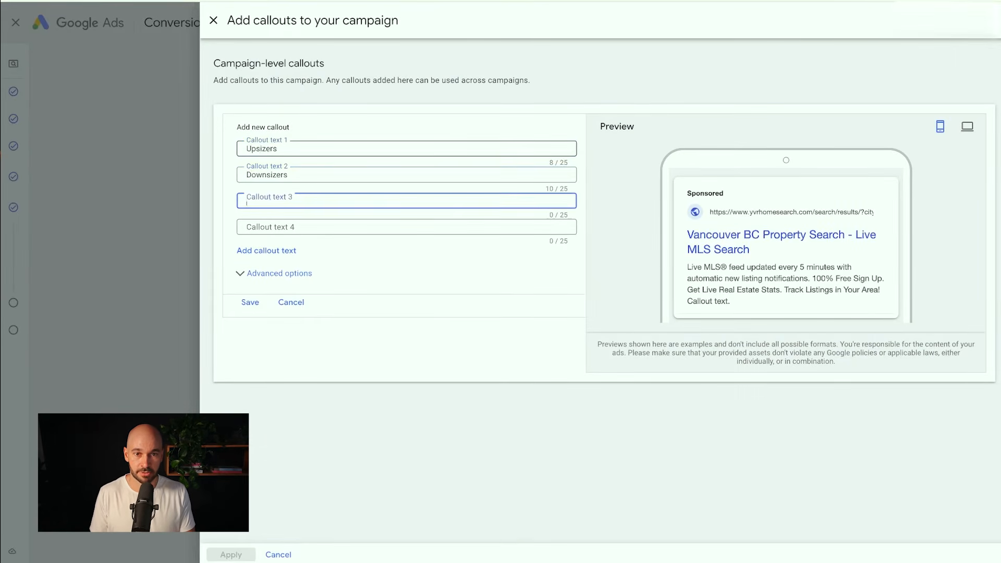
{"action": "key", "text": "Tab"}
{"action": "type", "text": "First Time Buyers"}
{"action": "key", "text": "Return"}
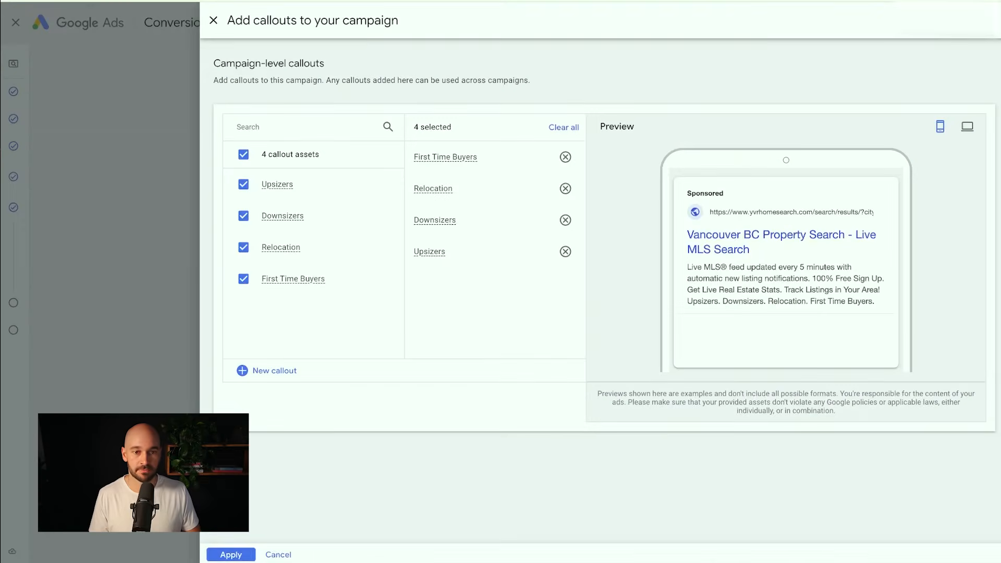
{"action": "left_click", "coordinate": [231, 555]}
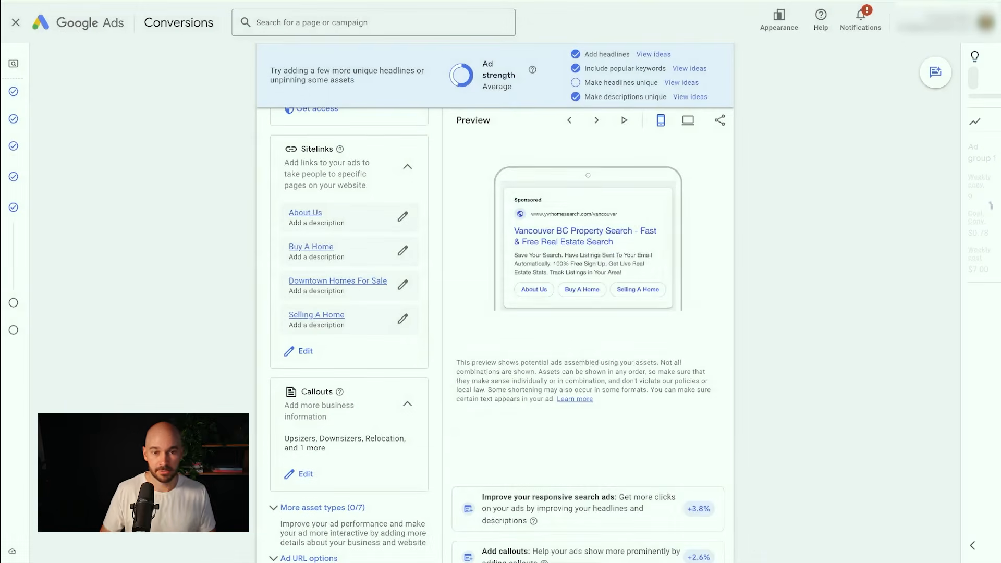
Review the whole ad setup: sitelinks, callouts, final URL, display path, pinned headlines and descriptions
{"action": "scroll", "coordinate": [494, 334], "scroll_direction": "down", "scroll_amount": 2}
{"action": "scroll", "coordinate": [495, 334], "scroll_direction": "up", "scroll_amount": 5}
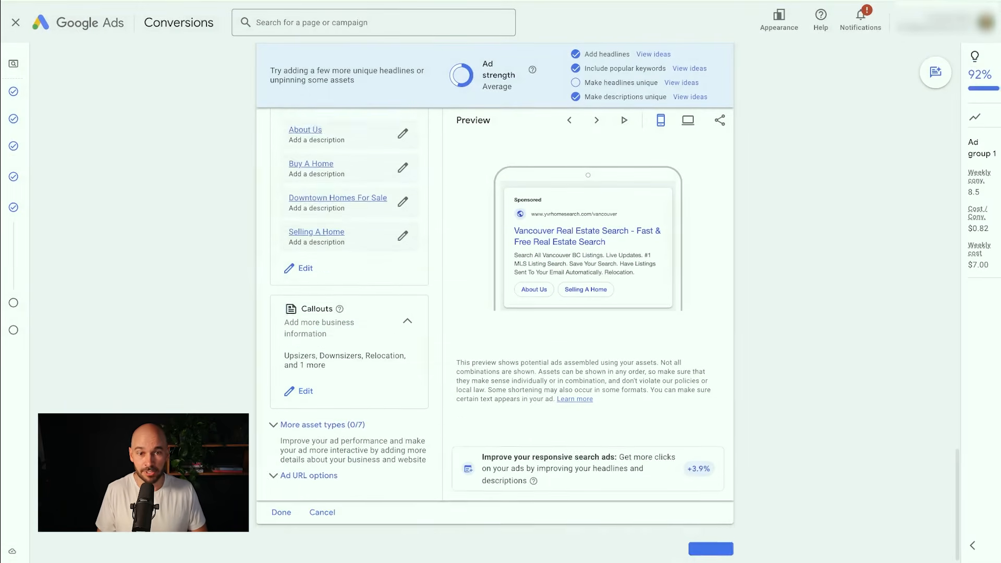
{"action": "scroll", "coordinate": [349, 333], "scroll_direction": "up", "scroll_amount": 10}
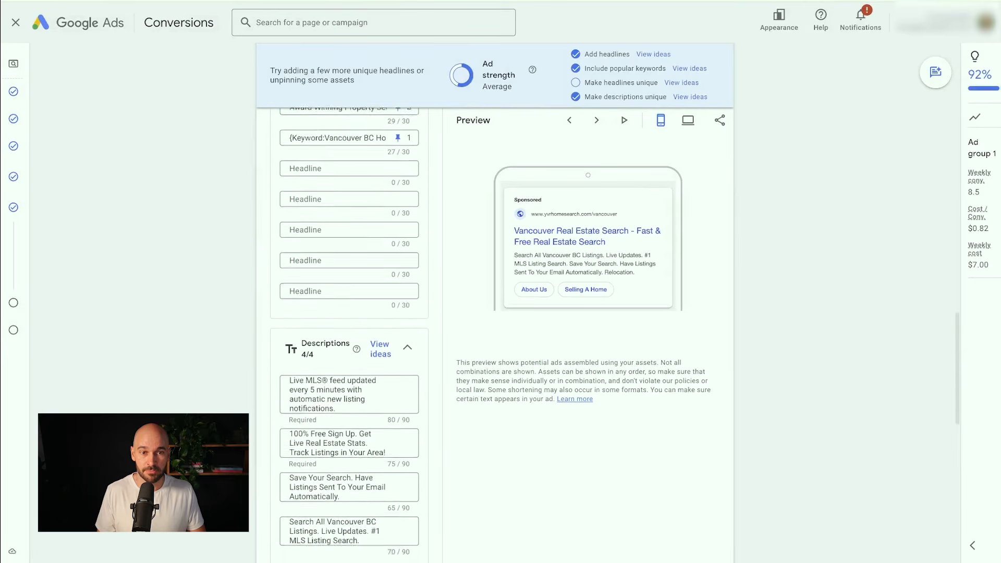
{"action": "scroll", "coordinate": [349, 334], "scroll_direction": "up", "scroll_amount": 6}
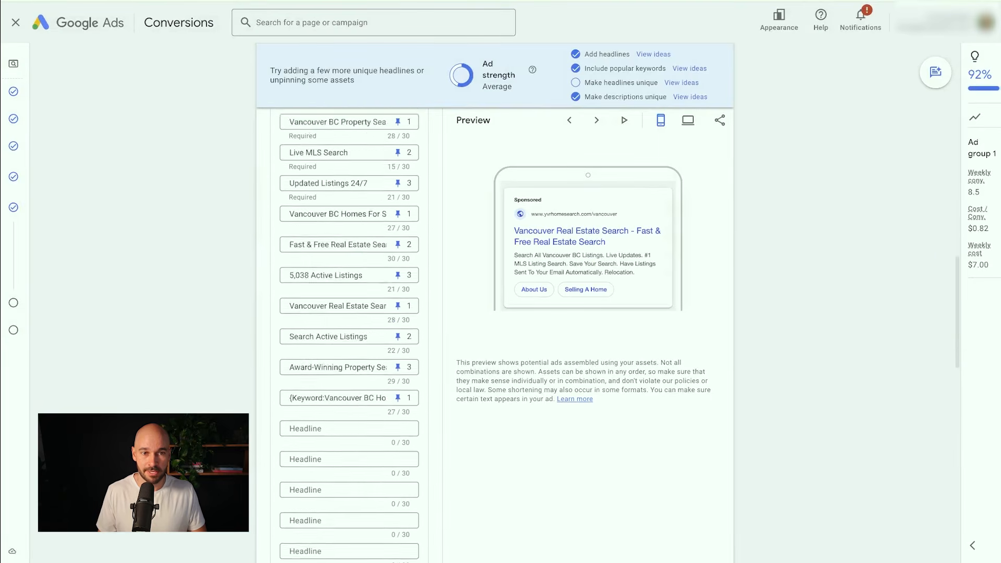
{"action": "scroll", "coordinate": [348, 333], "scroll_direction": "up", "scroll_amount": 3}
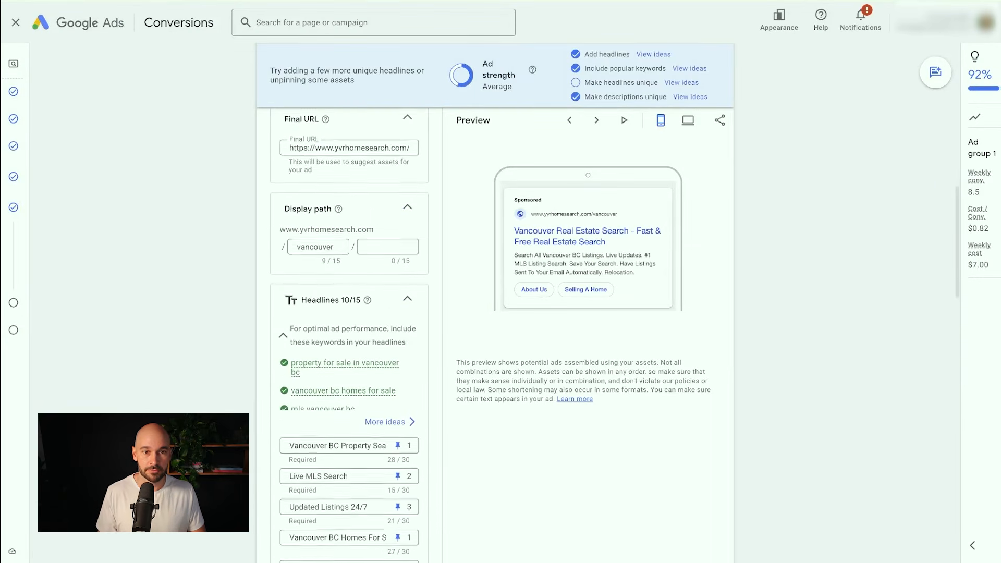
{"action": "scroll", "coordinate": [349, 333], "scroll_direction": "up", "scroll_amount": 1}
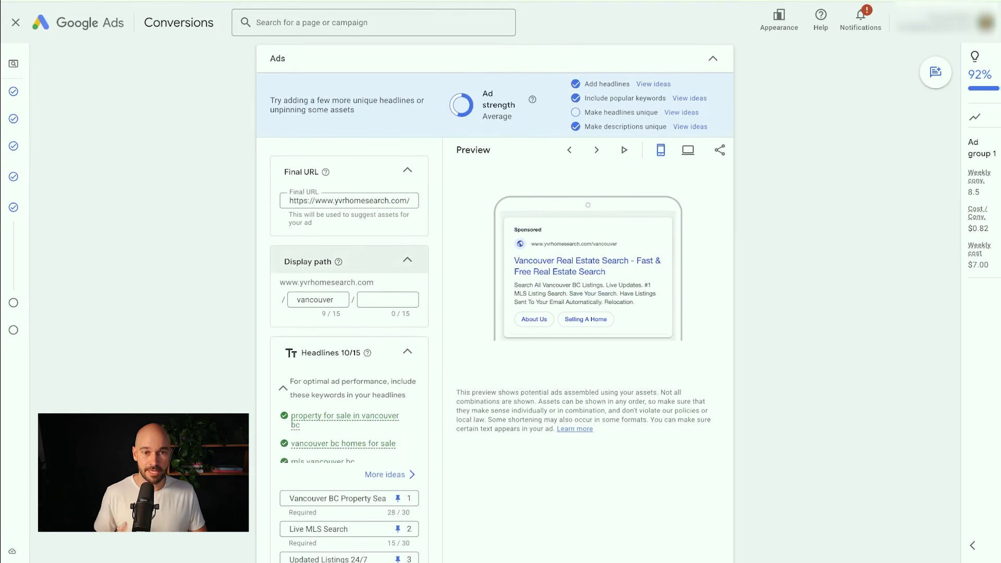
{"action": "scroll", "coordinate": [349, 159], "scroll_direction": "down", "scroll_amount": 1}
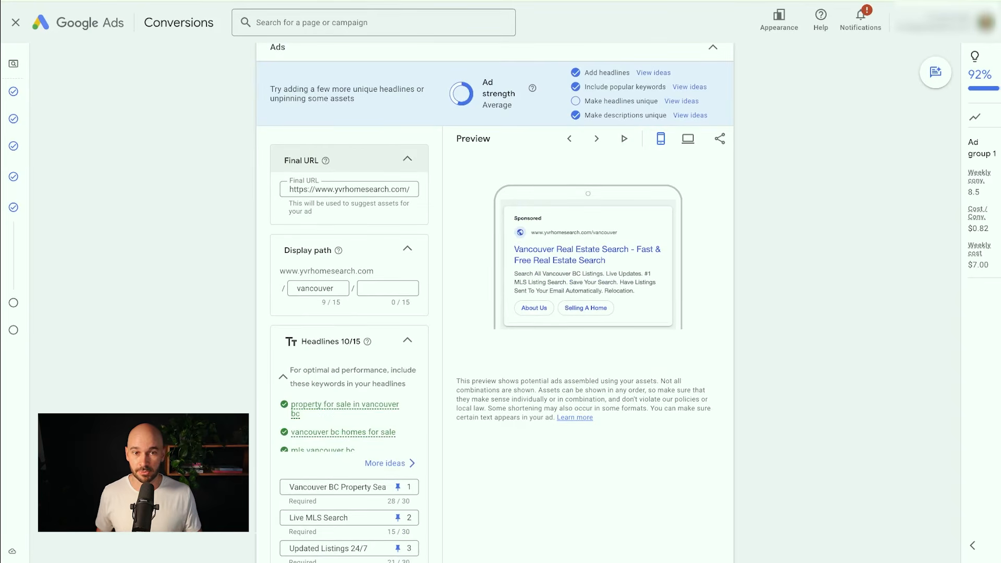
{"action": "scroll", "coordinate": [495, 302], "scroll_direction": "down", "scroll_amount": 1}
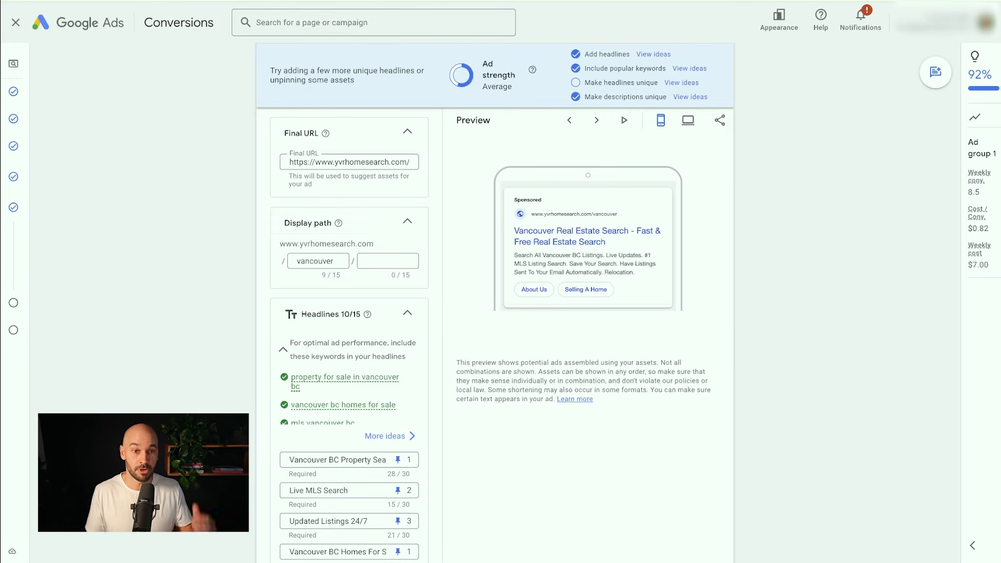
{"action": "scroll", "coordinate": [350, 339], "scroll_direction": "down", "scroll_amount": 2}
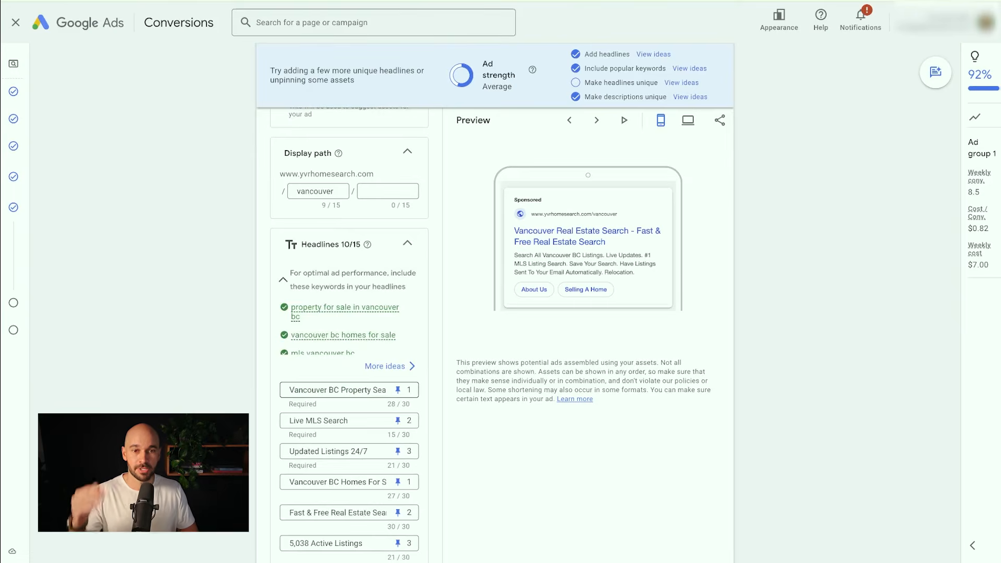
{"action": "scroll", "coordinate": [349, 334], "scroll_direction": "down", "scroll_amount": 1}
{"action": "scroll", "coordinate": [349, 339], "scroll_direction": "down", "scroll_amount": 1}
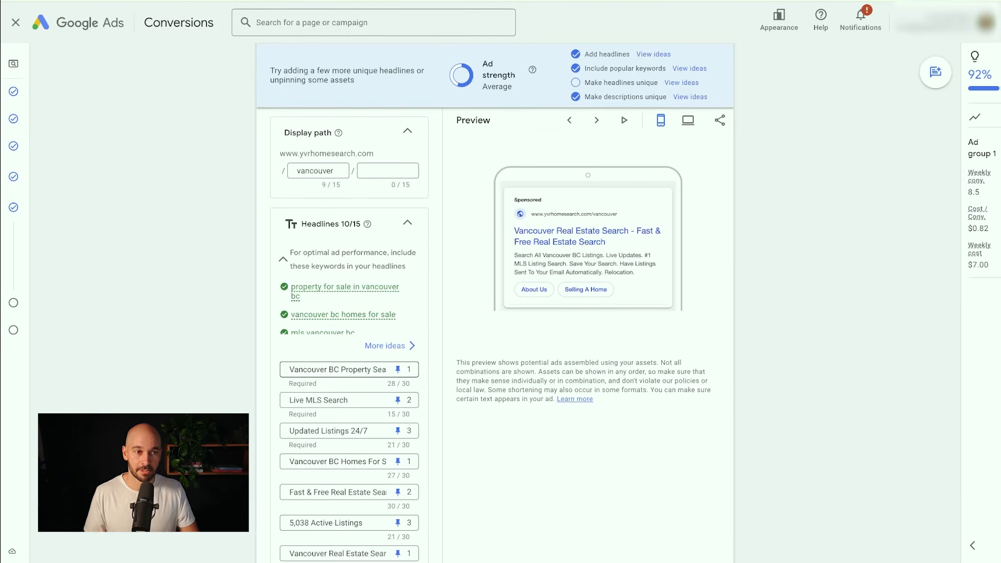
{"action": "scroll", "coordinate": [349, 338], "scroll_direction": "down", "scroll_amount": 3}
{"action": "scroll", "coordinate": [349, 339], "scroll_direction": "down", "scroll_amount": 3}
{"action": "scroll", "coordinate": [349, 339], "scroll_direction": "down", "scroll_amount": 4}
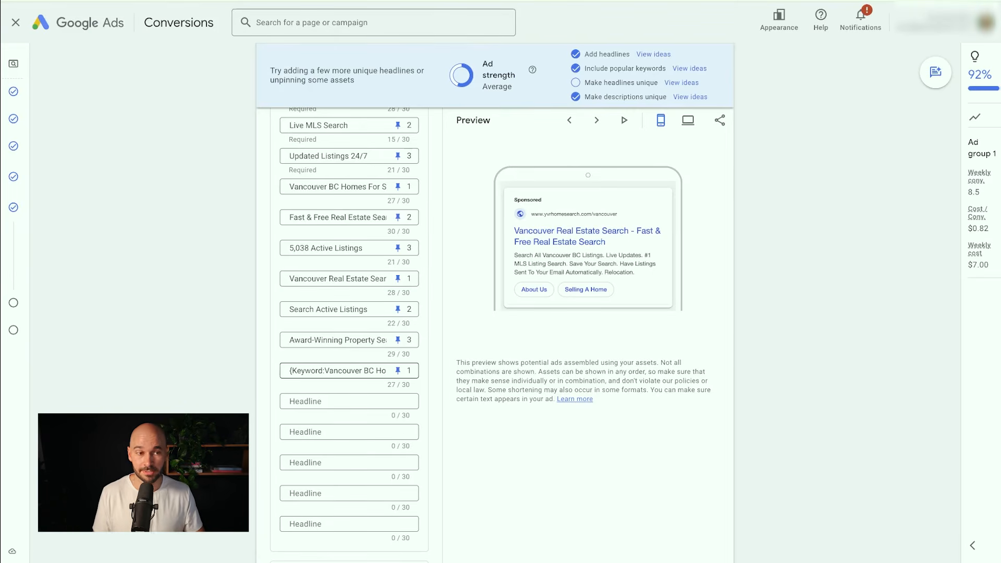
{"action": "scroll", "coordinate": [365, 375], "scroll_direction": "down", "scroll_amount": 3}
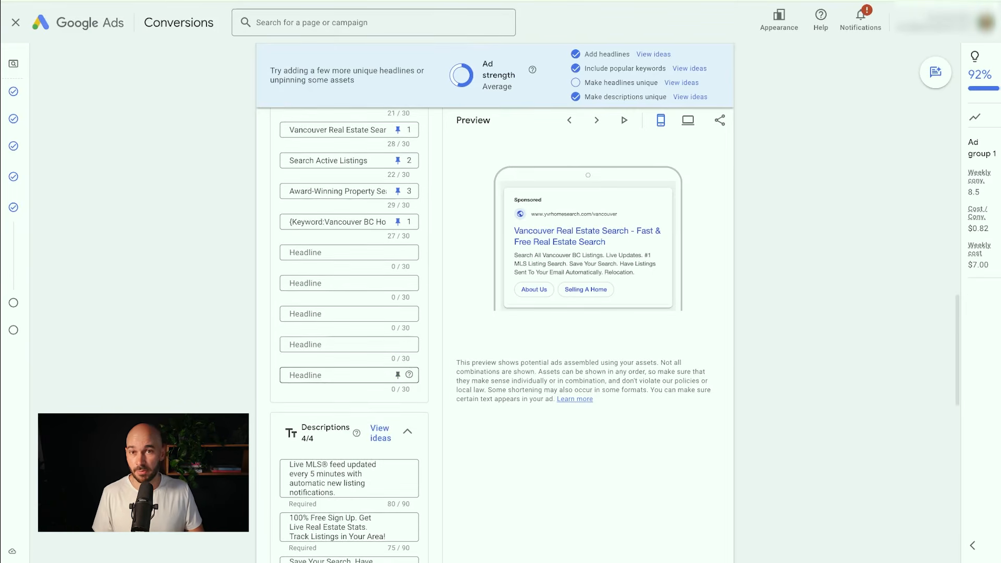
{"action": "scroll", "coordinate": [365, 375], "scroll_direction": "down", "scroll_amount": 3}
Finish the ad setup, set a custom average daily budget of $30 and continue to the campaign review
{"action": "scroll", "coordinate": [349, 333], "scroll_direction": "down", "scroll_amount": 10}
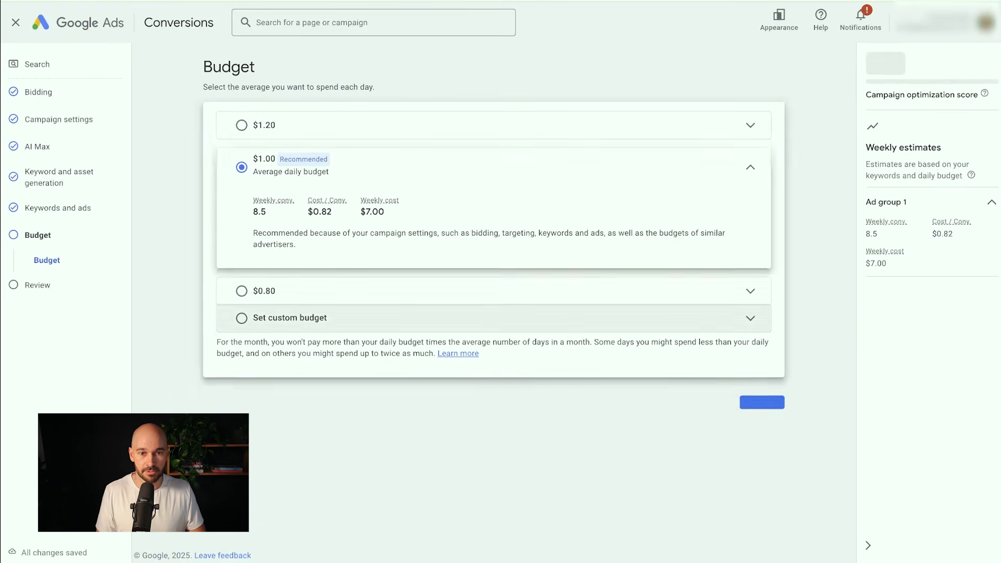
{"action": "left_click", "coordinate": [290, 318]}
{"action": "left_click", "coordinate": [303, 263]}
{"action": "key", "text": "ctrl+a"}
{"action": "type", "text": "3"}
{"action": "left_click", "coordinate": [521, 292]}
{"action": "left_click", "coordinate": [762, 416]}
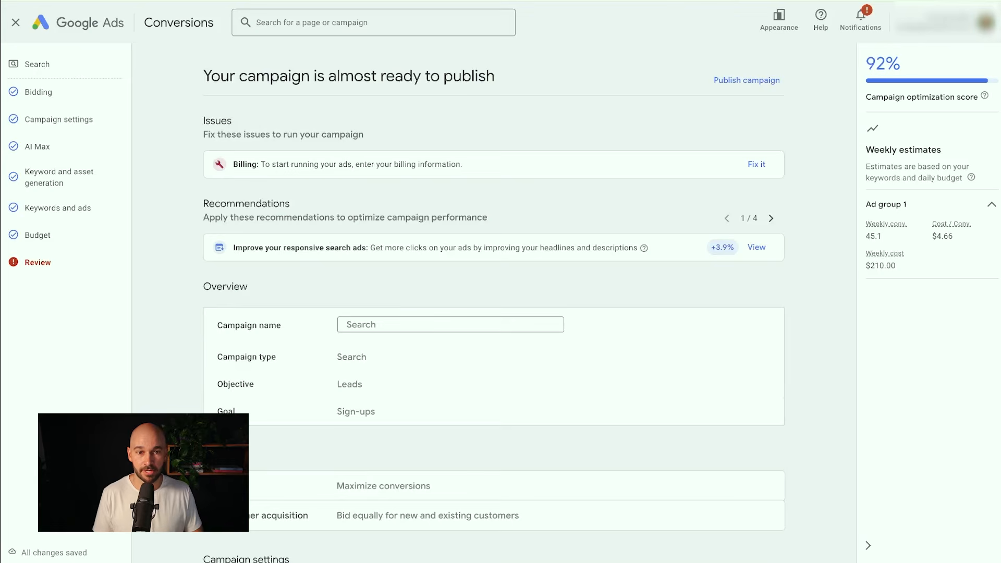
Review the campaign overview and publish the campaign despite the missing billing information
{"action": "scroll", "coordinate": [494, 303], "scroll_direction": "down", "scroll_amount": 1}
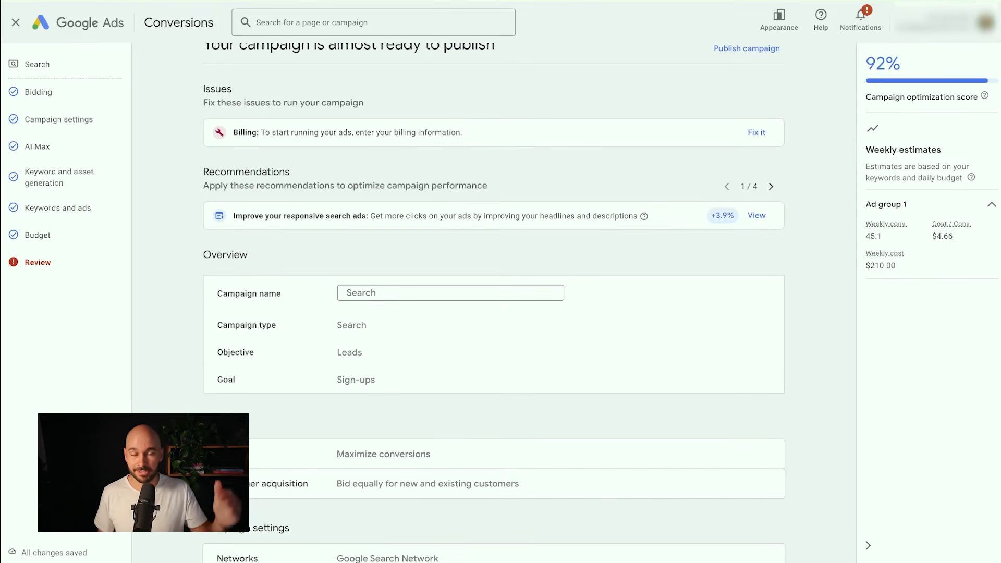
{"action": "scroll", "coordinate": [494, 302], "scroll_direction": "up", "scroll_amount": 1}
{"action": "left_click", "coordinate": [747, 81]}
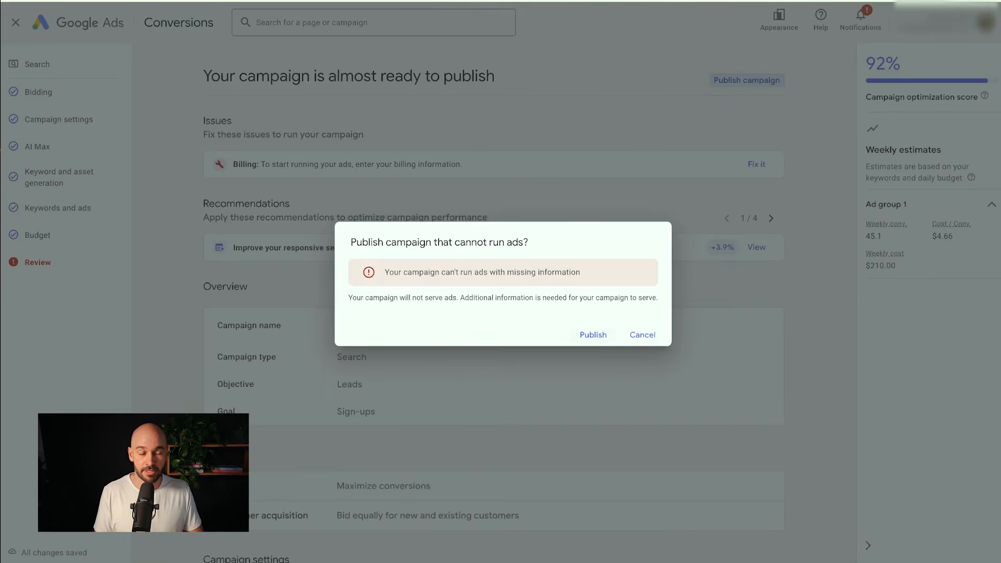
{"action": "left_click", "coordinate": [593, 335]}
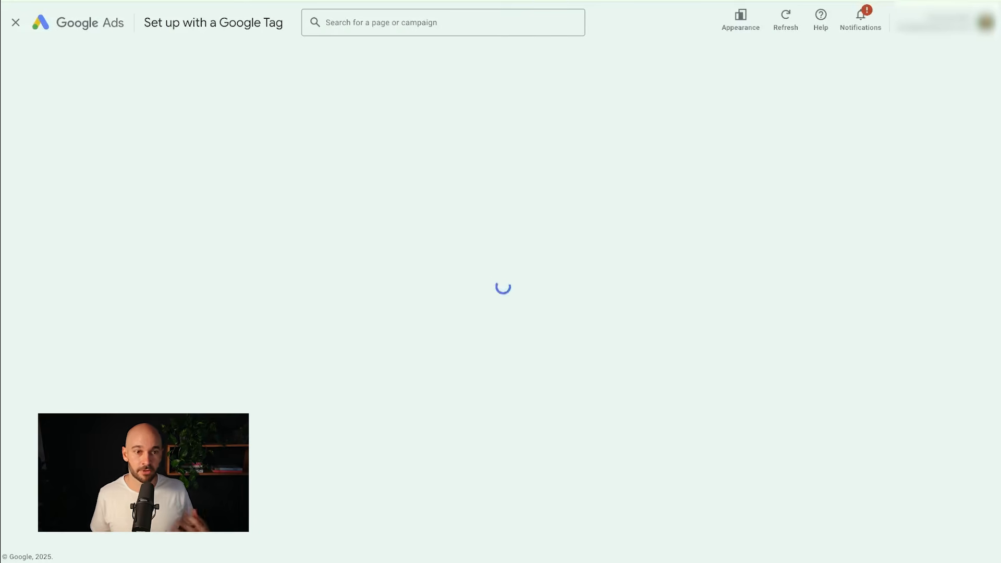
Look at the Google tag's manual installation code and the additional setup options, then leave the tag setup
{"action": "left_click", "coordinate": [686, 439]}
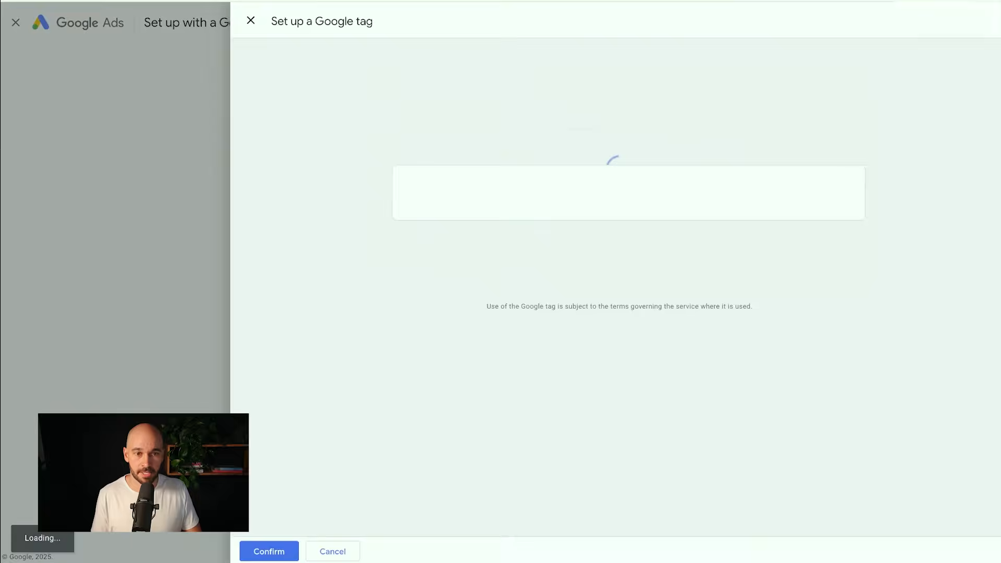
{"action": "left_click", "coordinate": [382, 249]}
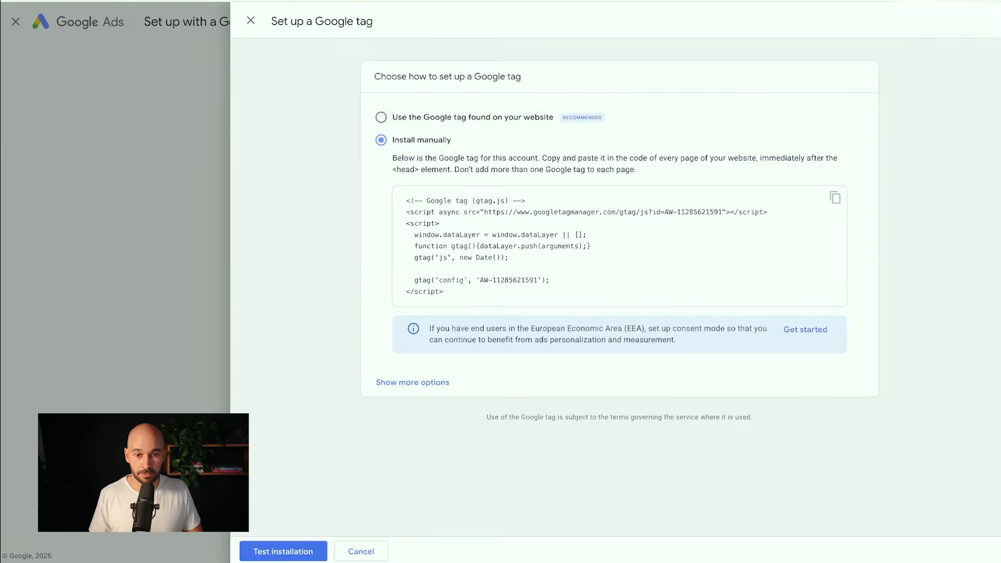
{"action": "left_click", "coordinate": [413, 383]}
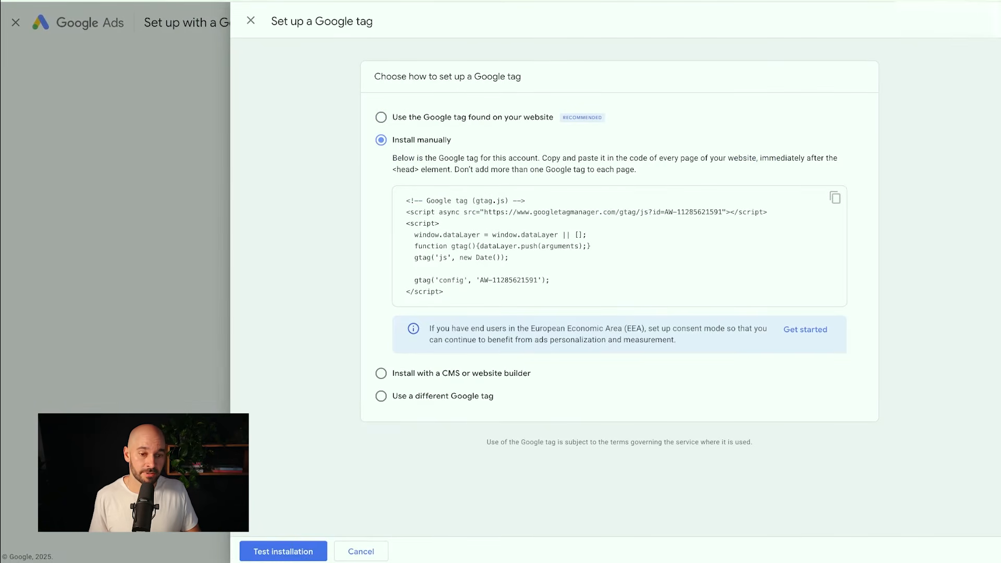
{"action": "left_click", "coordinate": [361, 551]}
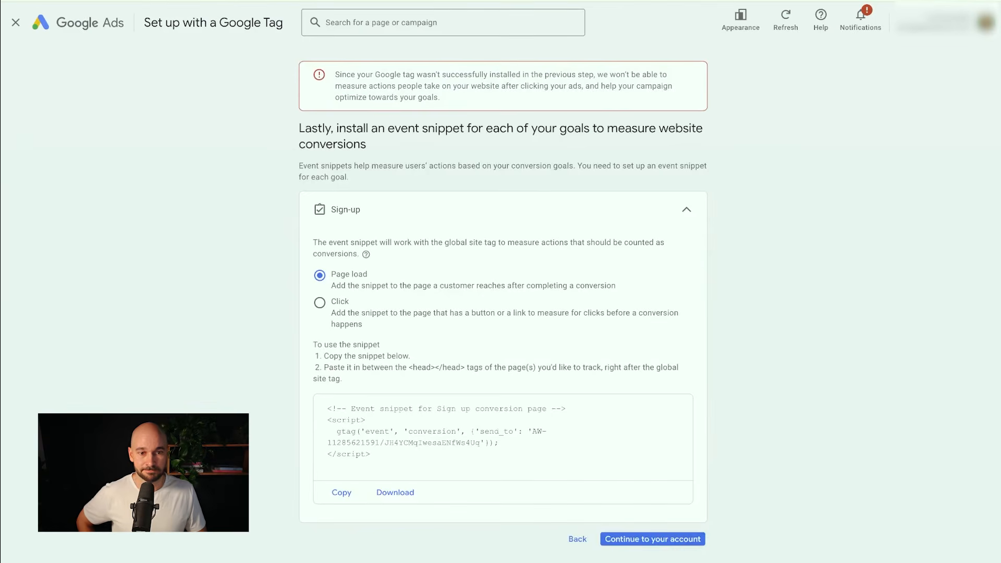
Review the Sign-up event snippet and continue to the account, postponing the Google Tag setup
{"action": "scroll", "coordinate": [503, 292], "scroll_direction": "down", "scroll_amount": 1}
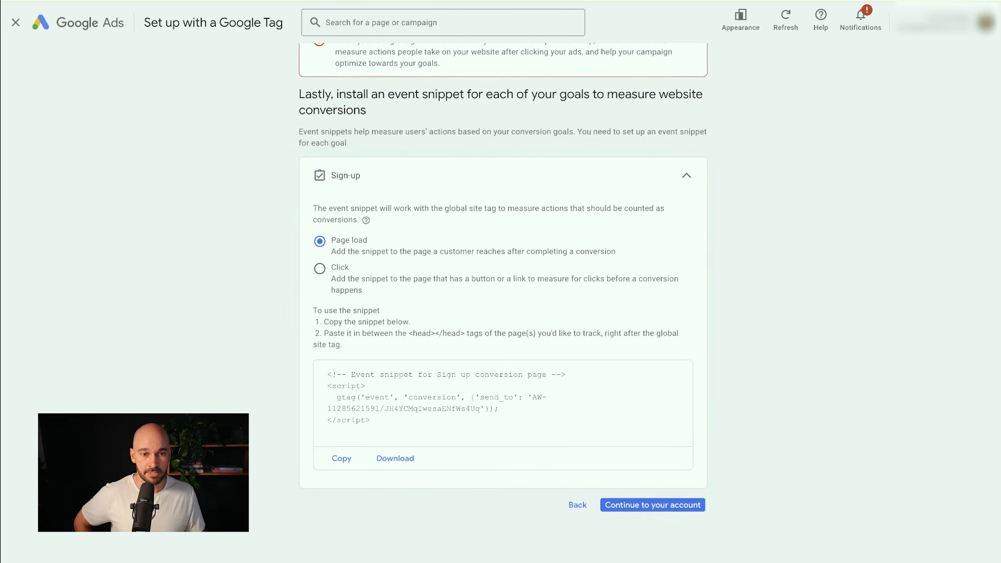
{"action": "scroll", "coordinate": [503, 292], "scroll_direction": "up", "scroll_amount": 1}
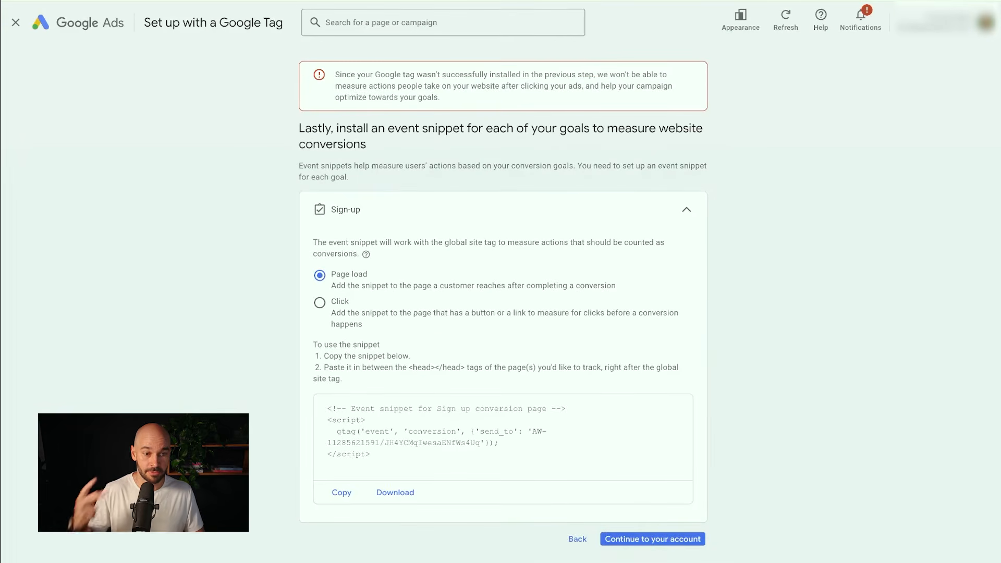
{"action": "left_click", "coordinate": [653, 539]}
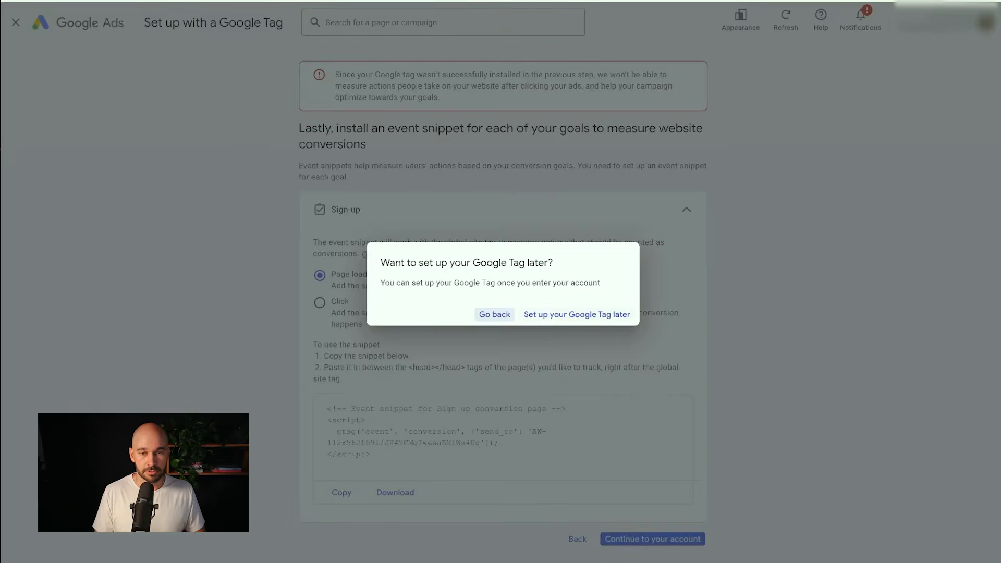
{"action": "left_click", "coordinate": [578, 315]}
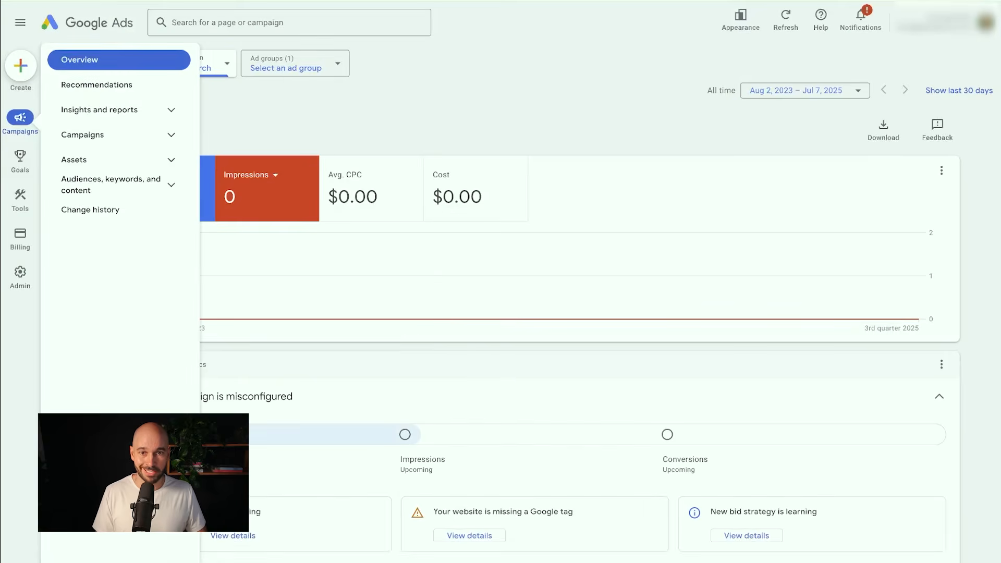
Open the Search campaign from the campaigns list and rename its ad group to Vancouver
{"action": "left_click", "coordinate": [104, 135]}
{"action": "left_click", "coordinate": [92, 160]}
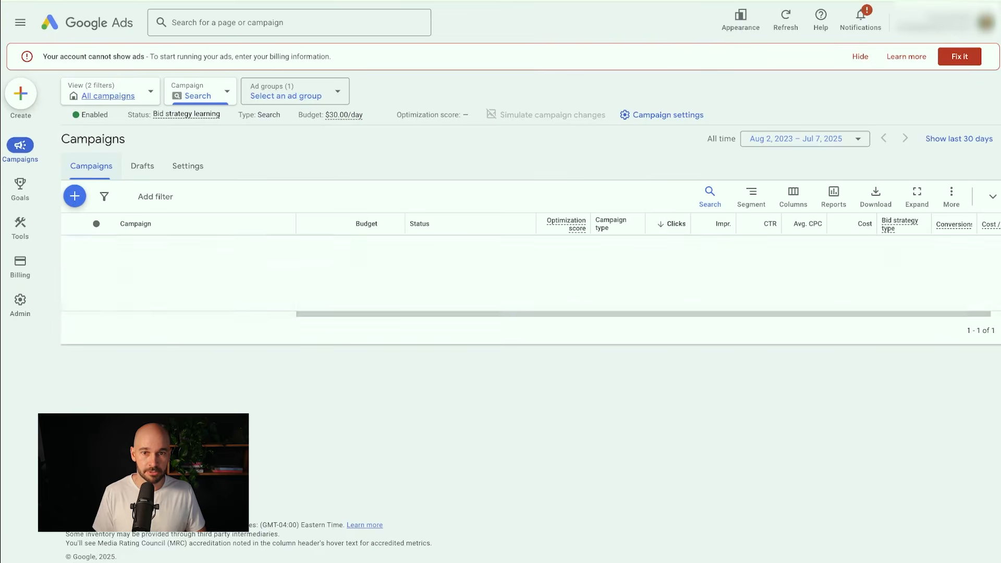
{"action": "mouse_move", "coordinate": [20, 150]}
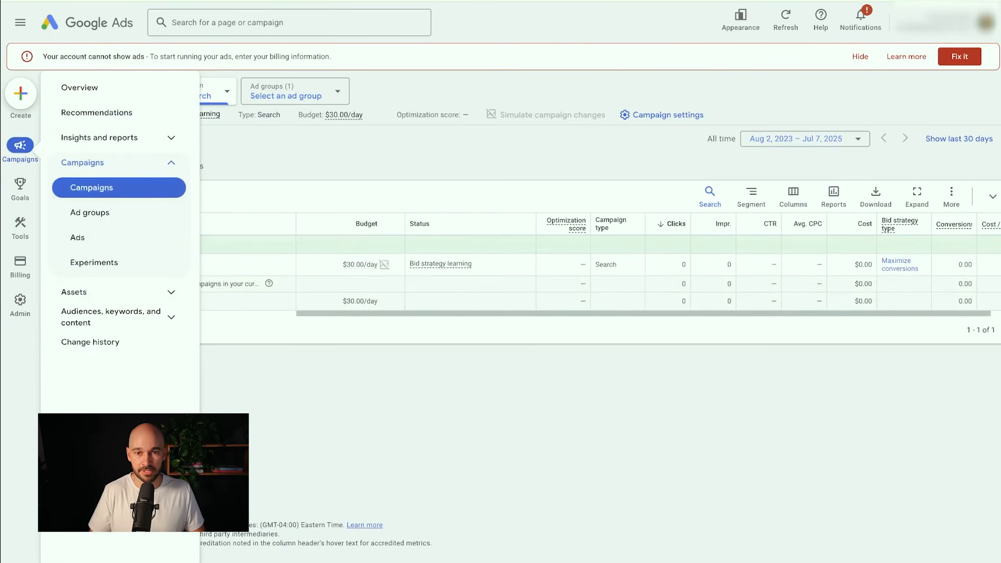
{"action": "left_click", "coordinate": [104, 162]}
{"action": "left_click", "coordinate": [104, 163]}
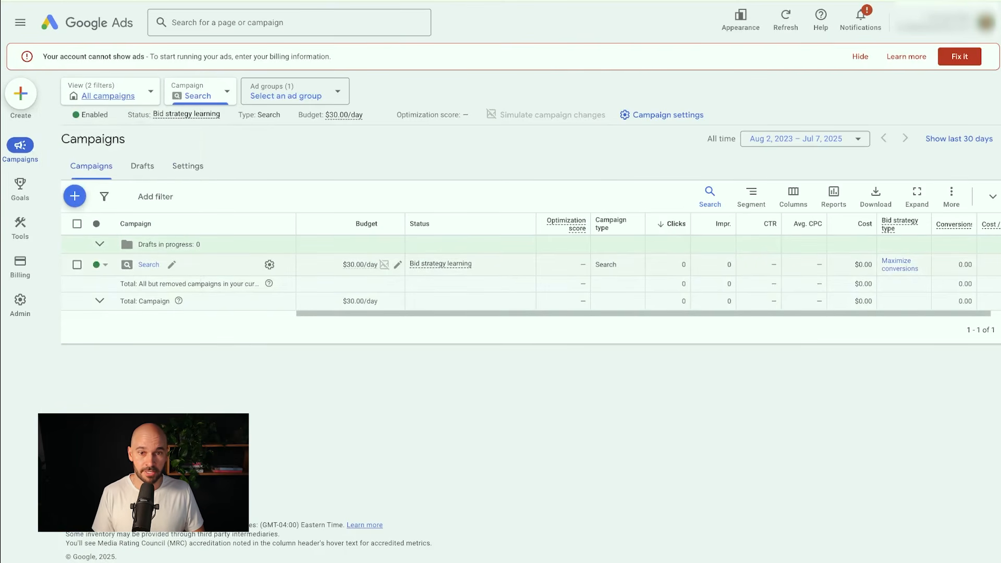
{"action": "left_click", "coordinate": [149, 265]}
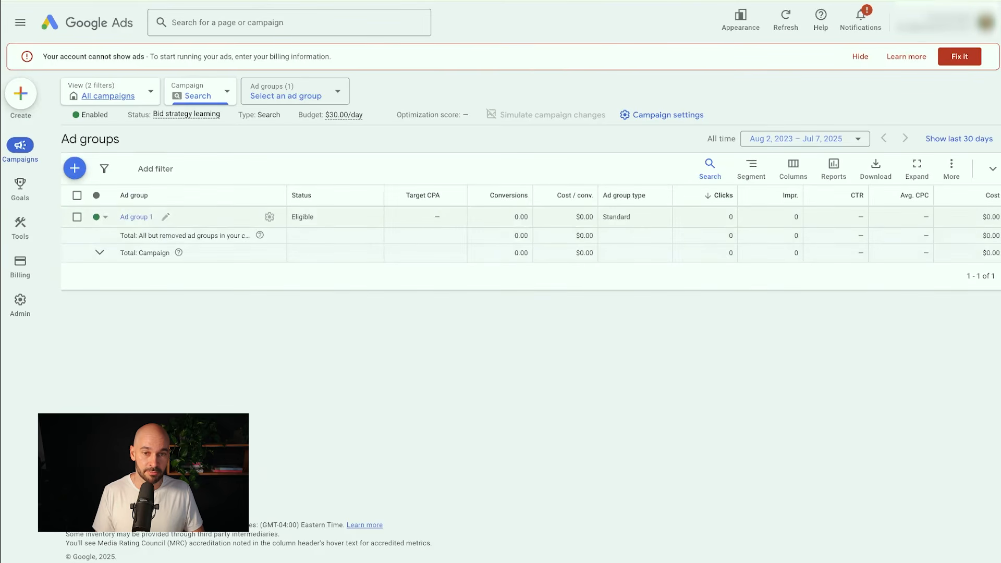
{"action": "left_click", "coordinate": [165, 216]}
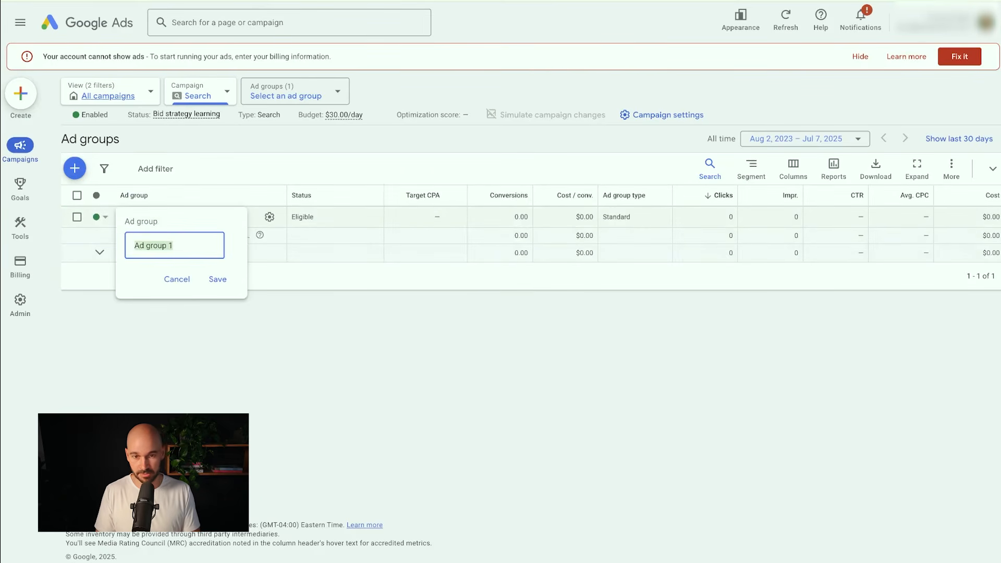
{"action": "type", "text": "Vancouver"}
{"action": "key", "text": "Return"}
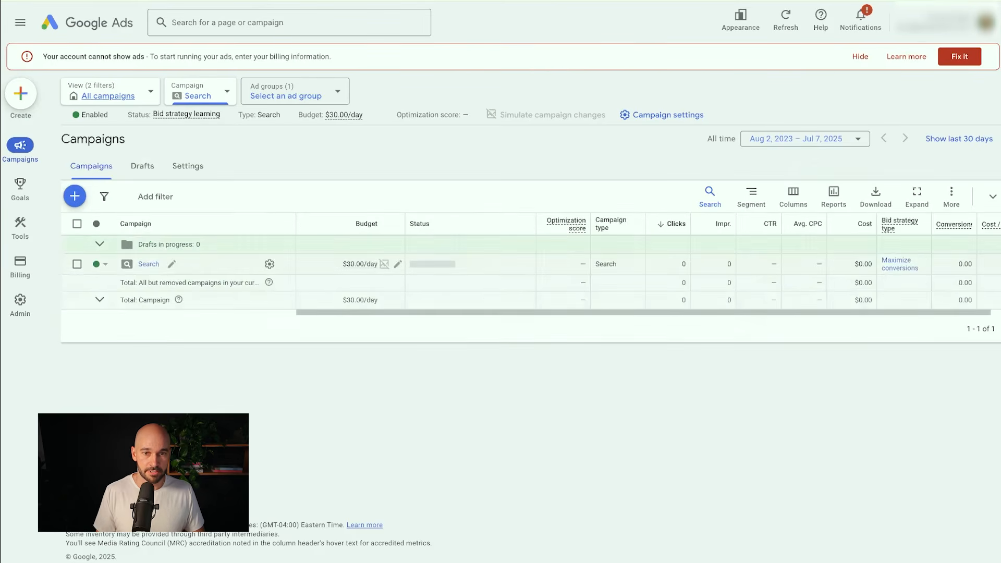
Review the Vancouver ad group's keywords and its entry in the ad groups list
{"action": "left_click", "coordinate": [136, 217]}
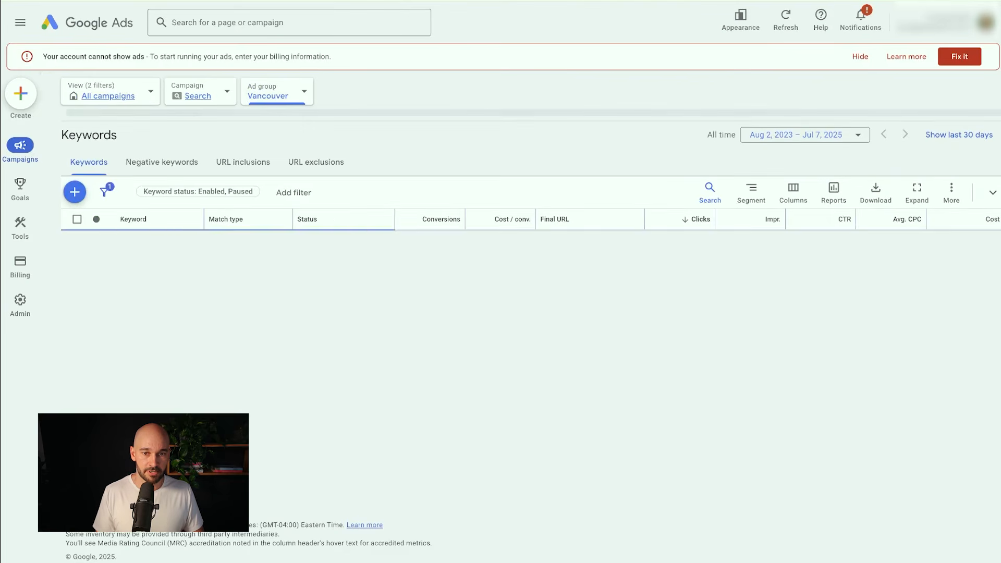
{"action": "scroll", "coordinate": [365, 323], "scroll_direction": "down", "scroll_amount": 2}
{"action": "scroll", "coordinate": [365, 323], "scroll_direction": "up", "scroll_amount": 2}
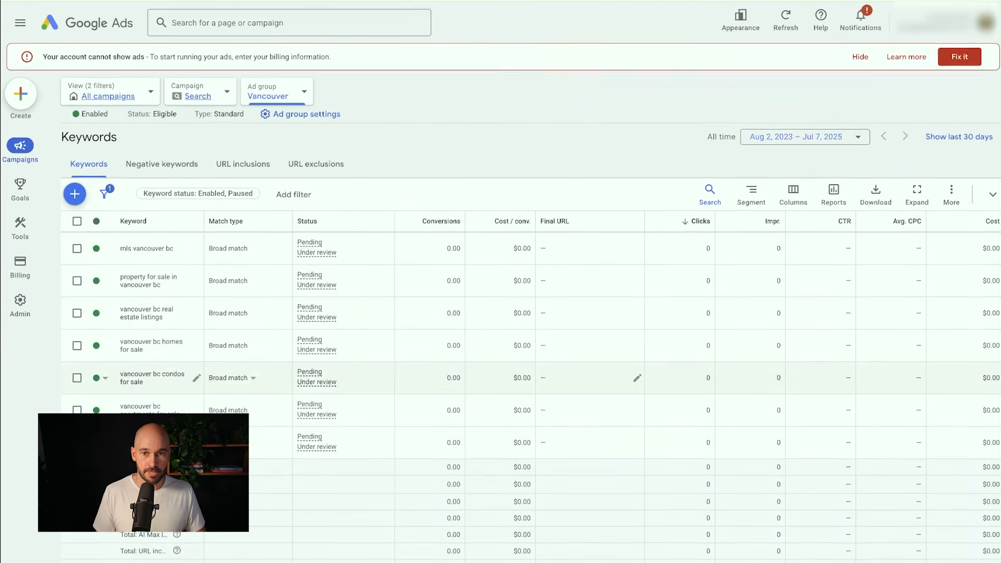
{"action": "mouse_move", "coordinate": [20, 149]}
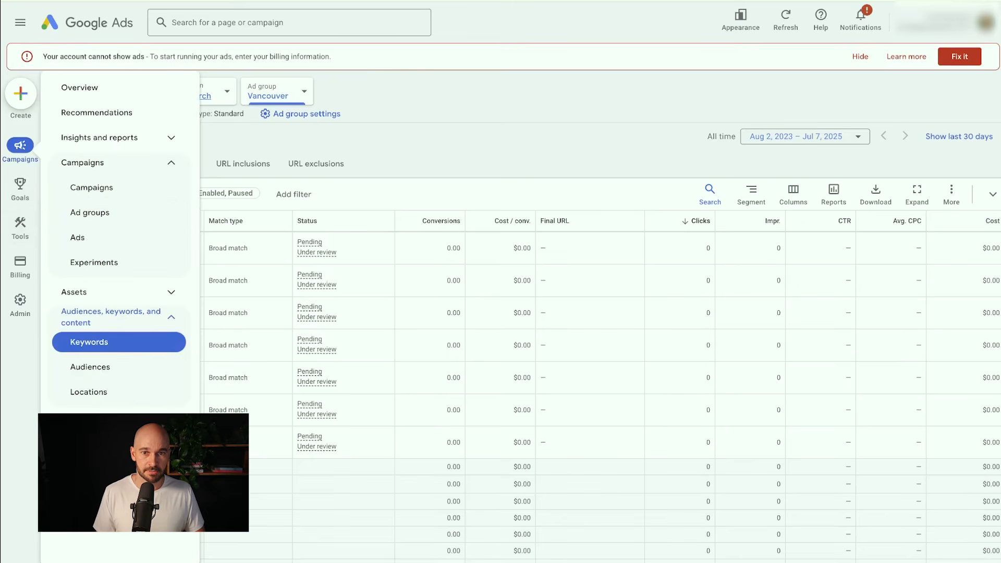
{"action": "left_click", "coordinate": [119, 212]}
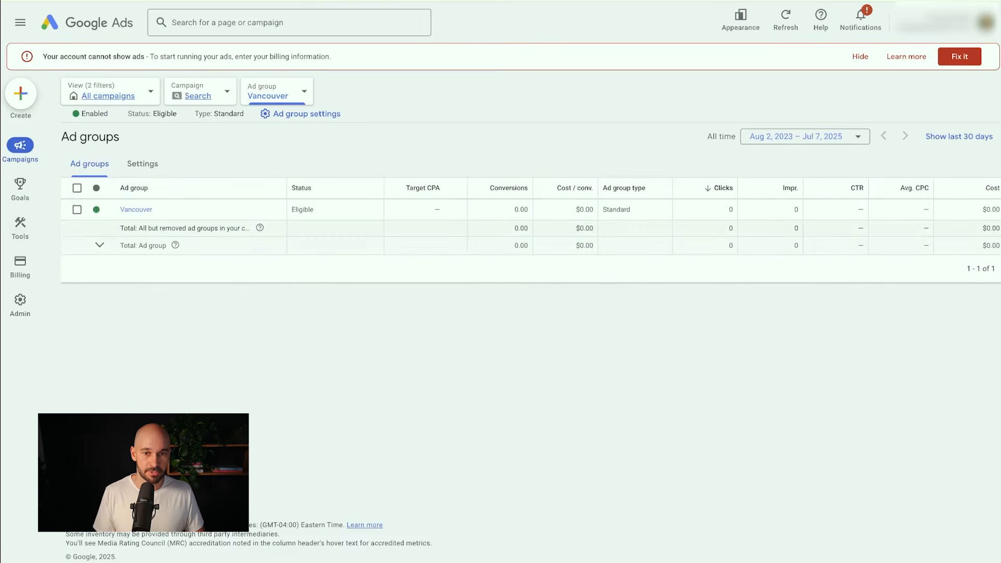
{"action": "left_click", "coordinate": [78, 243]}
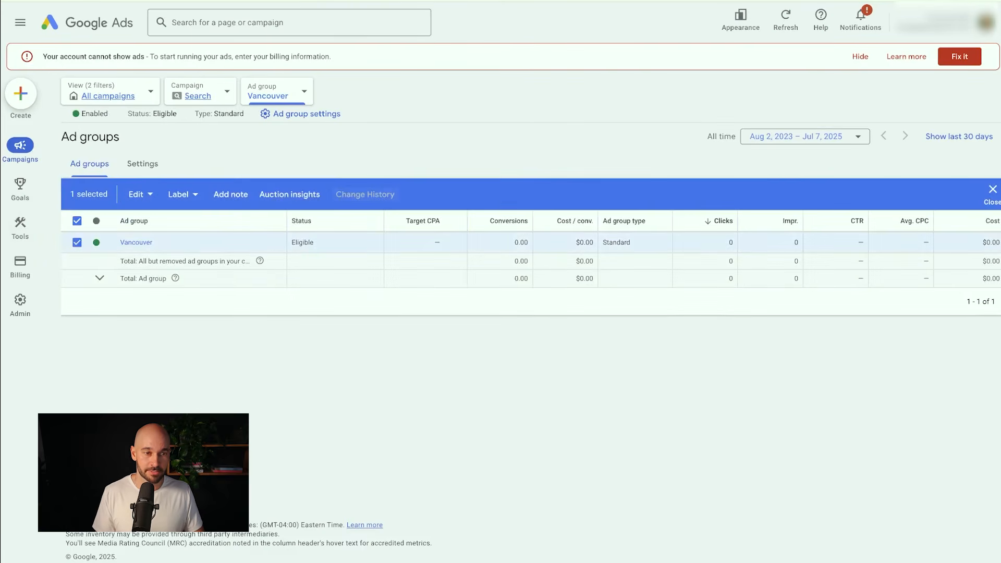
{"action": "left_click", "coordinate": [77, 242]}
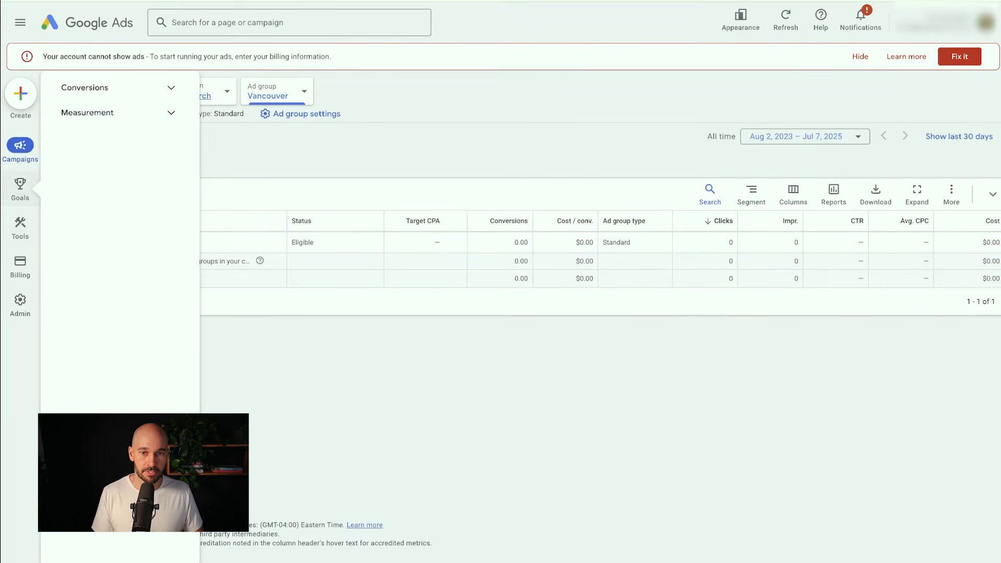
Open the ad group's negative keywords, switch to the Google Sheets cheatsheet and copy its negative keywords from news to board (B41:B94)
{"action": "mouse_move", "coordinate": [20, 146]}
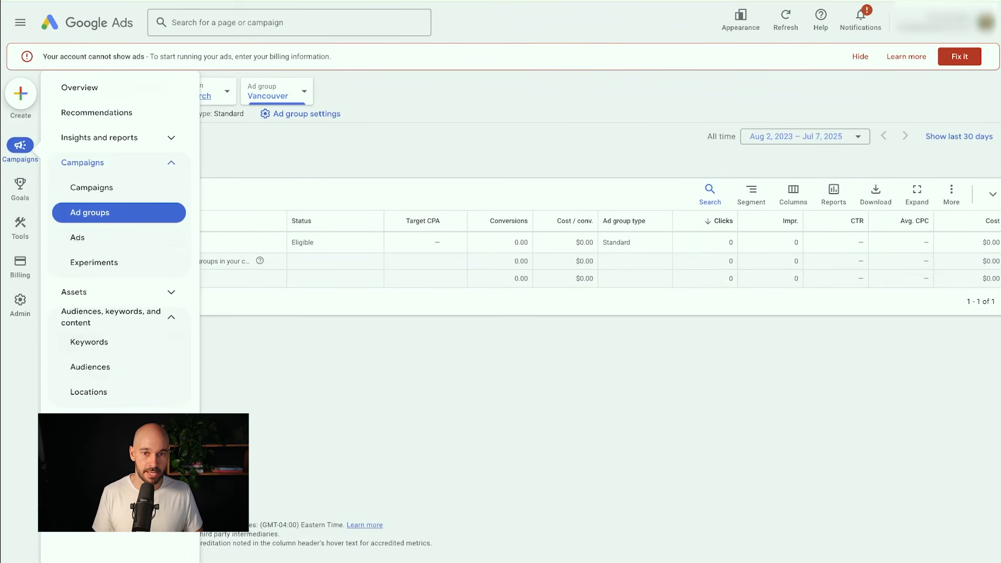
{"action": "left_click", "coordinate": [88, 342]}
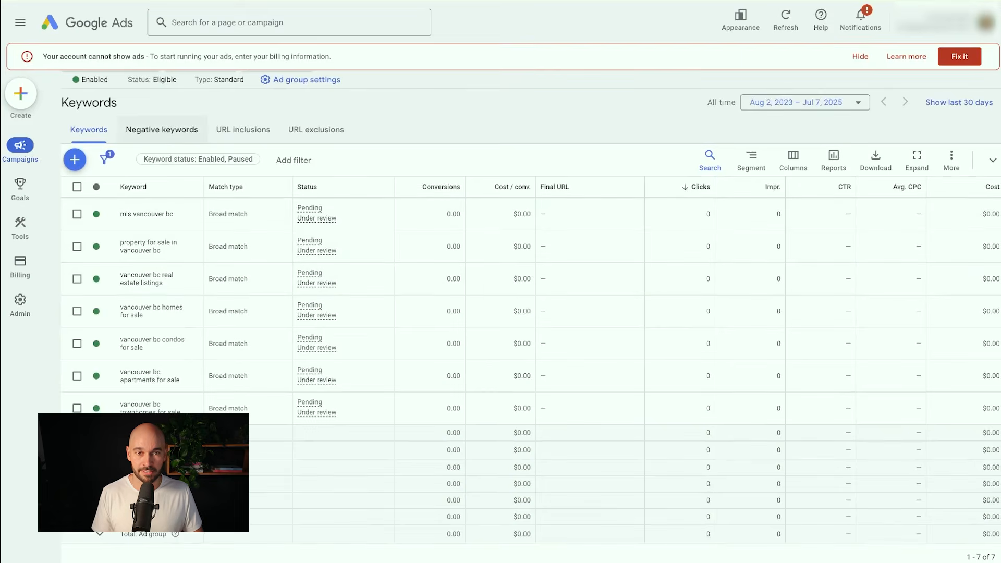
{"action": "left_click", "coordinate": [175, 125]}
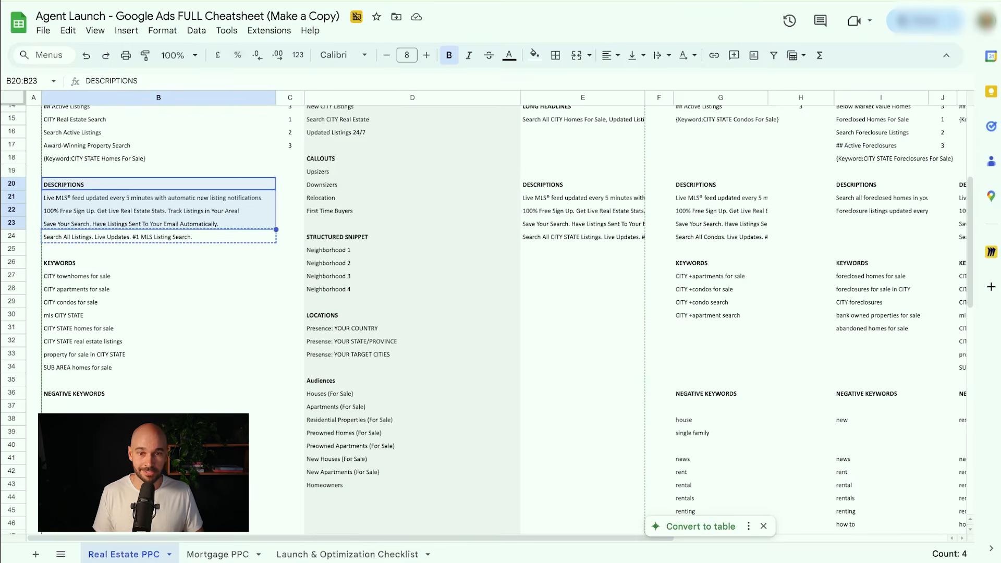
{"action": "scroll", "coordinate": [156, 298], "scroll_direction": "down", "scroll_amount": 3}
{"action": "left_click", "coordinate": [155, 298]}
{"action": "left_click", "coordinate": [155, 285]}
{"action": "left_click_drag", "start_coordinate": [155, 285], "coordinate": [155, 485]}
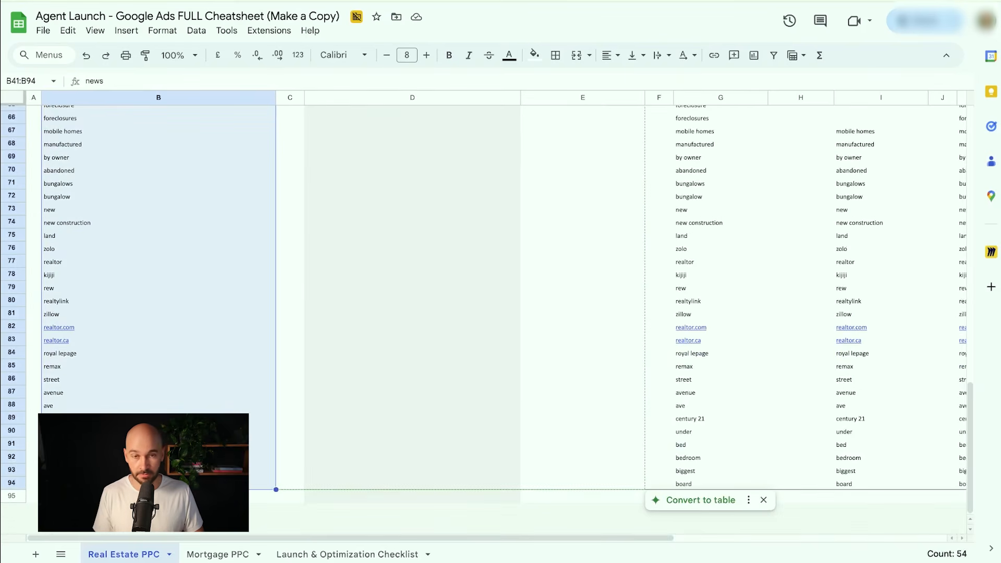
{"action": "key", "text": "ctrl+c"}
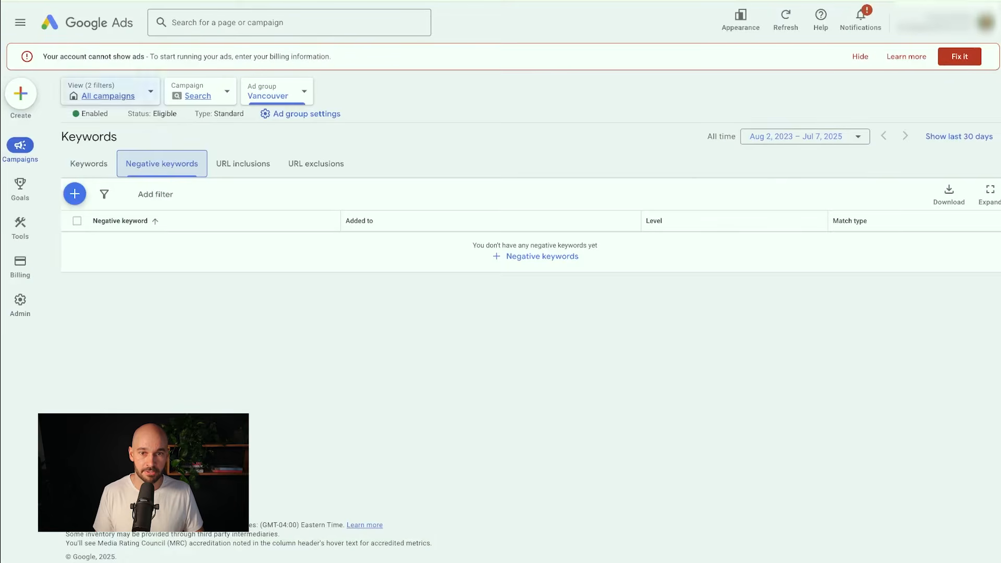
In Google Ads, paste the copied terms as new negative keywords and assign them to the Search campaign instead of the ad group
{"action": "left_click", "coordinate": [75, 194]}
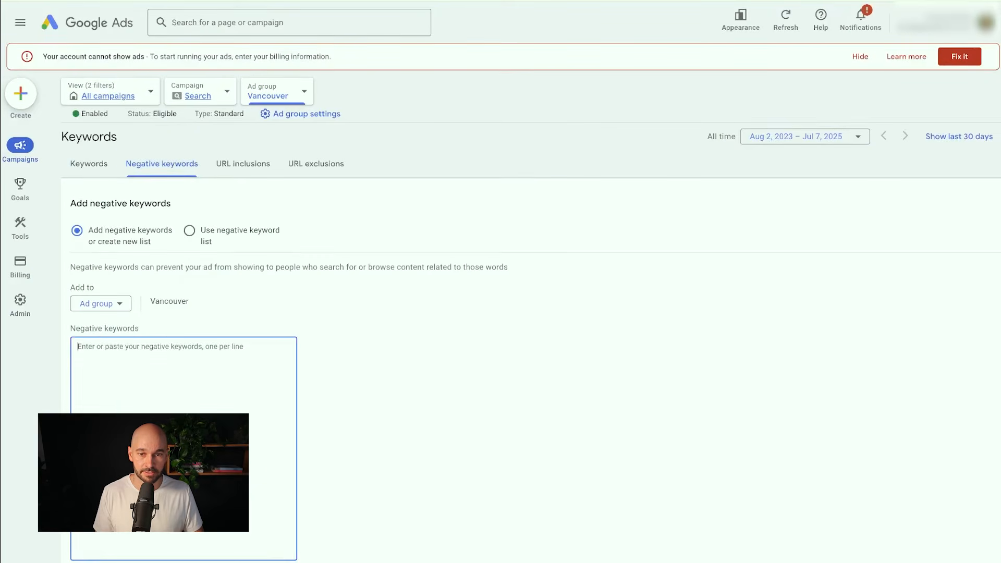
{"action": "key", "text": "ctrl+v"}
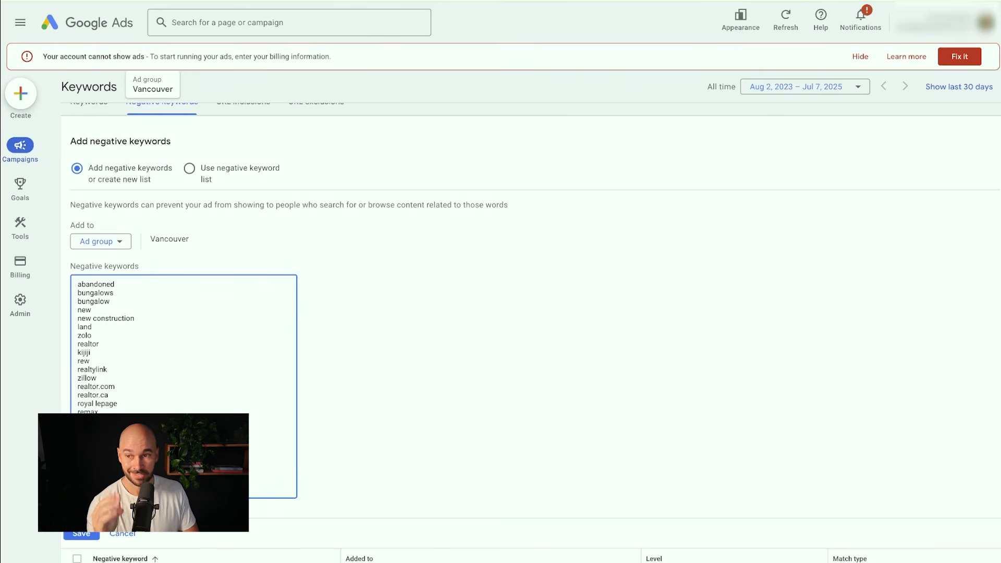
{"action": "double_click", "coordinate": [169, 239]}
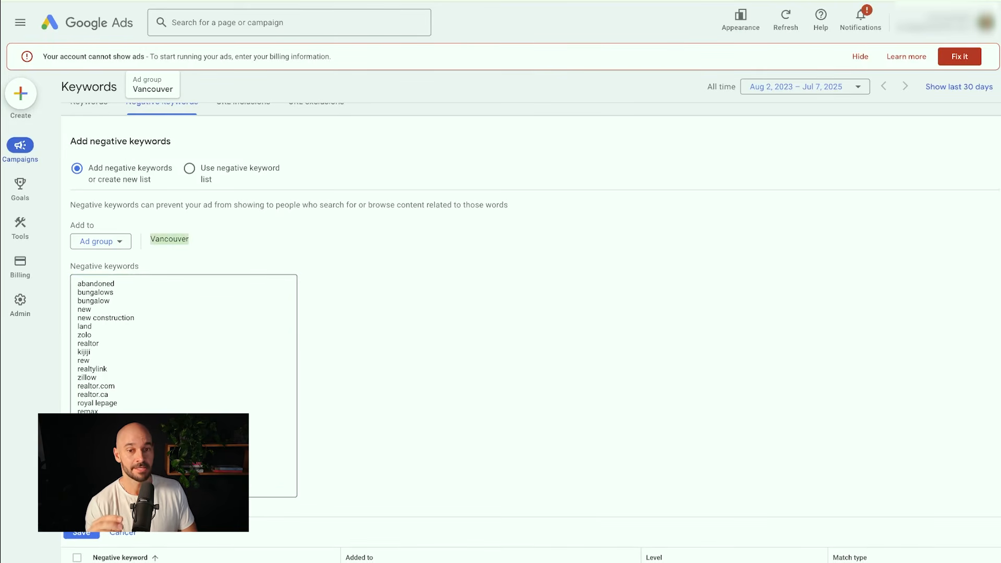
{"action": "left_click_drag", "start_coordinate": [137, 318], "coordinate": [77, 317]}
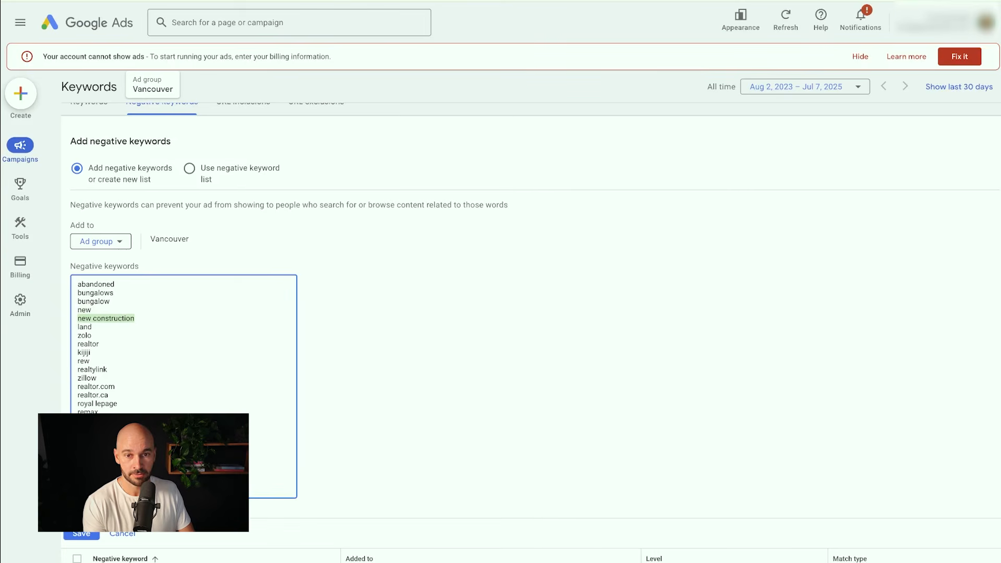
{"action": "left_click", "coordinate": [101, 241]}
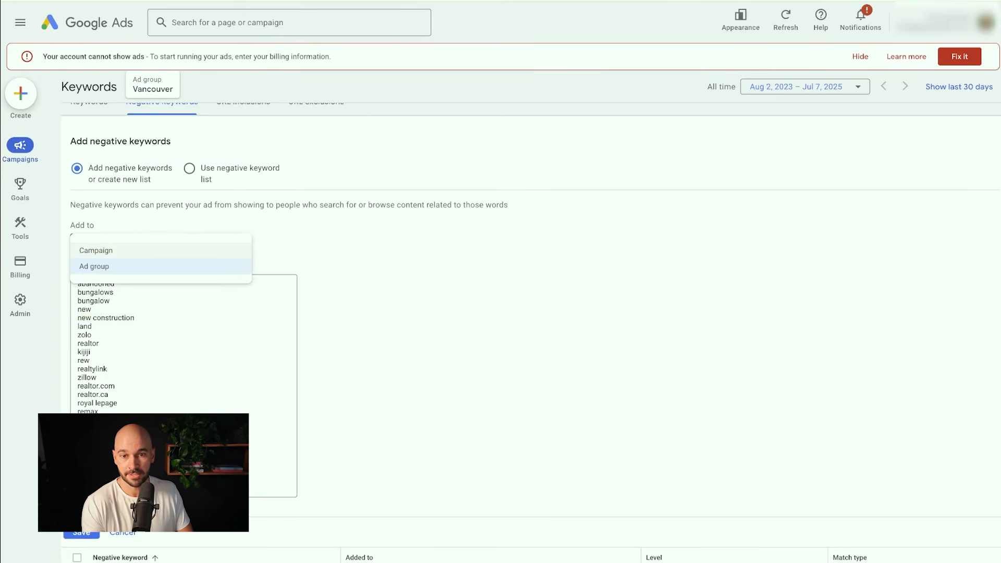
{"action": "left_click", "coordinate": [97, 250]}
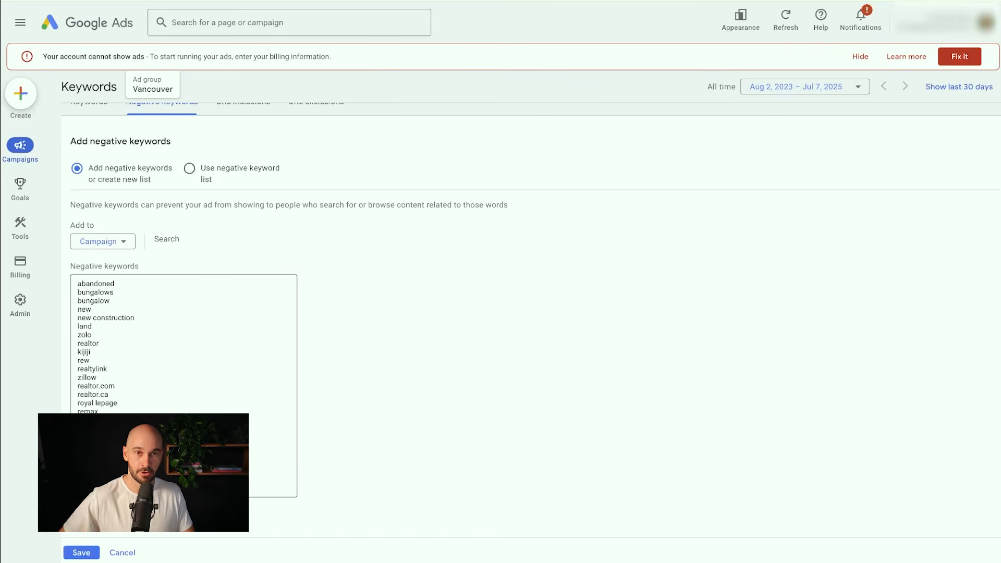
{"action": "scroll", "coordinate": [183, 339], "scroll_direction": "up", "scroll_amount": 10}
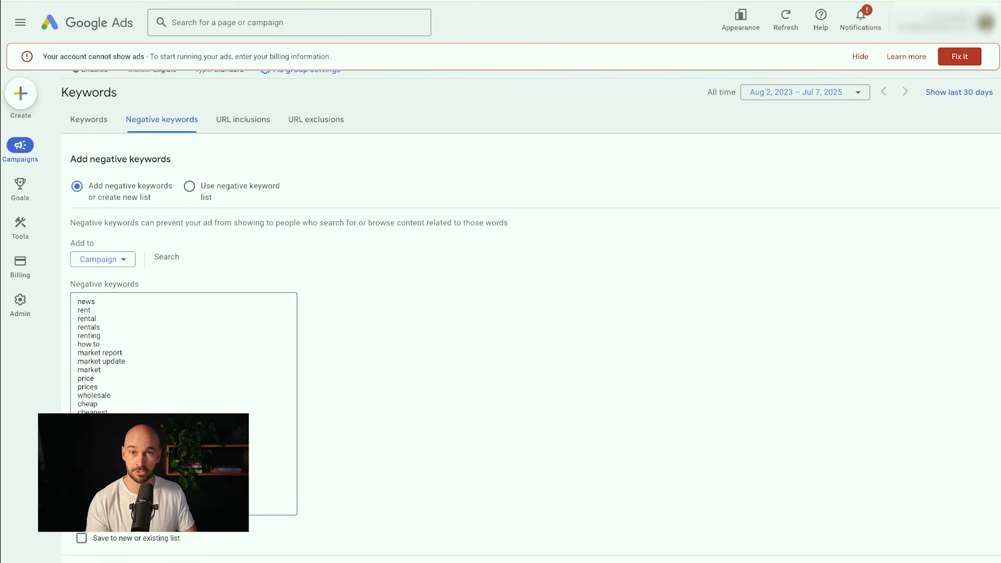
Check the pasted negative keywords, including mansion, mansions and casas, and save them to the Search campaign
{"action": "scroll", "coordinate": [182, 355], "scroll_direction": "down", "scroll_amount": 2}
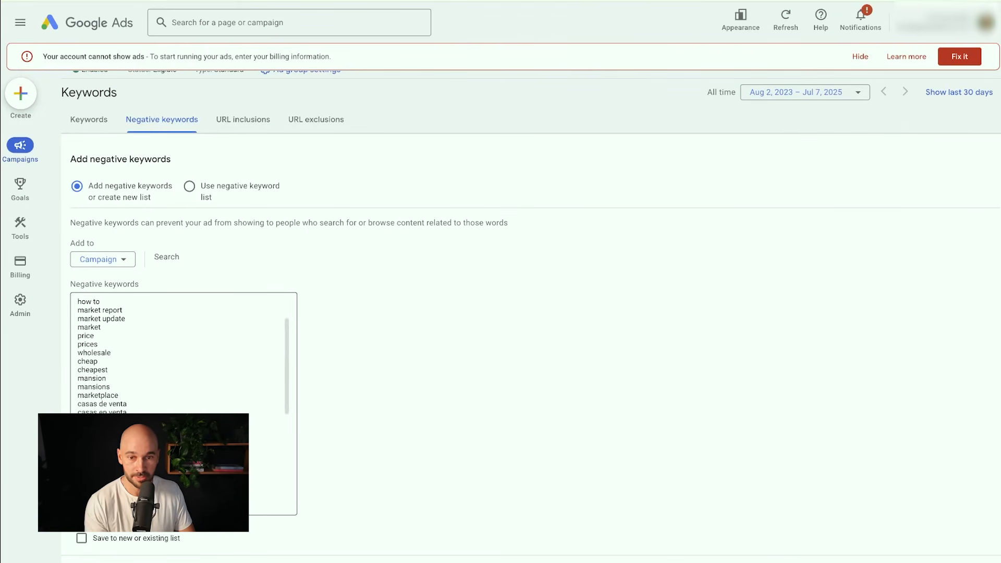
{"action": "scroll", "coordinate": [183, 354], "scroll_direction": "down", "scroll_amount": 1}
{"action": "left_click_drag", "start_coordinate": [77, 369], "coordinate": [111, 378]}
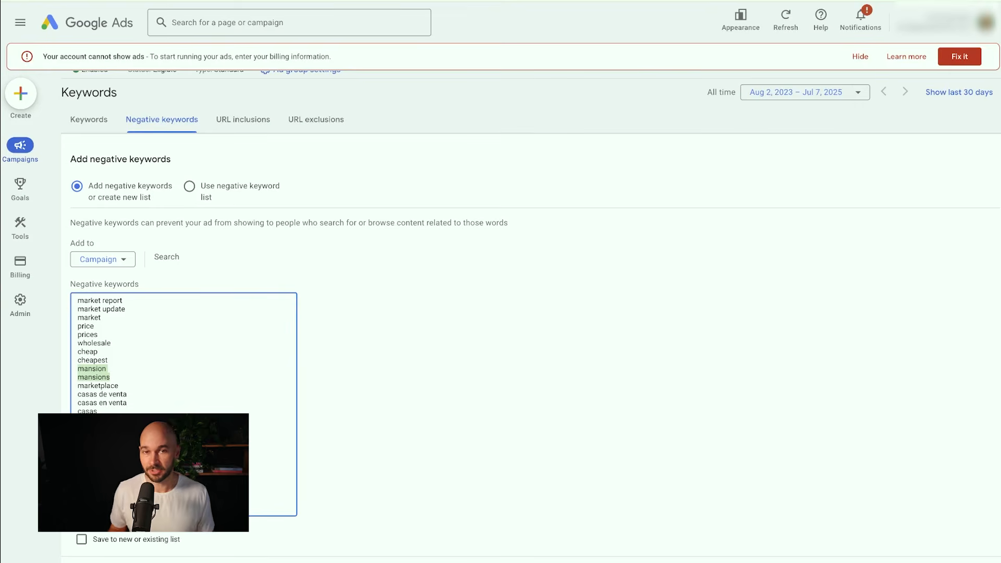
{"action": "left_click", "coordinate": [107, 368]}
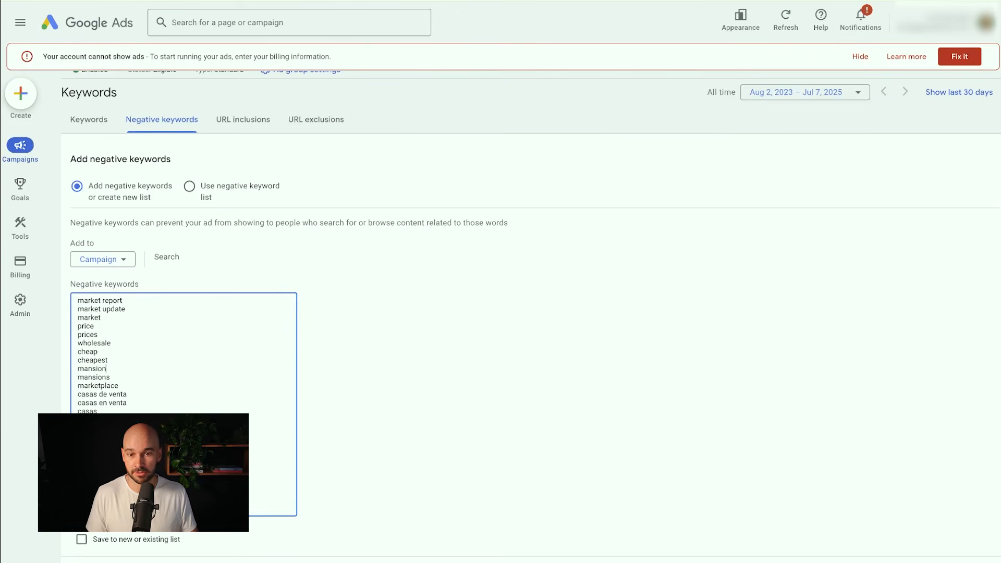
{"action": "scroll", "coordinate": [183, 355], "scroll_direction": "down", "scroll_amount": 1}
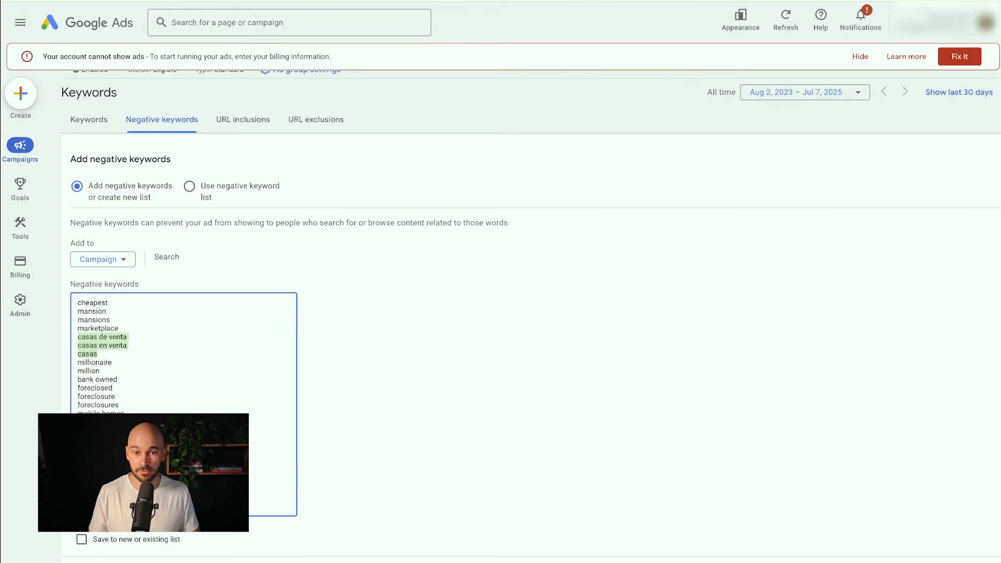
{"action": "scroll", "coordinate": [184, 355], "scroll_direction": "down", "scroll_amount": 3}
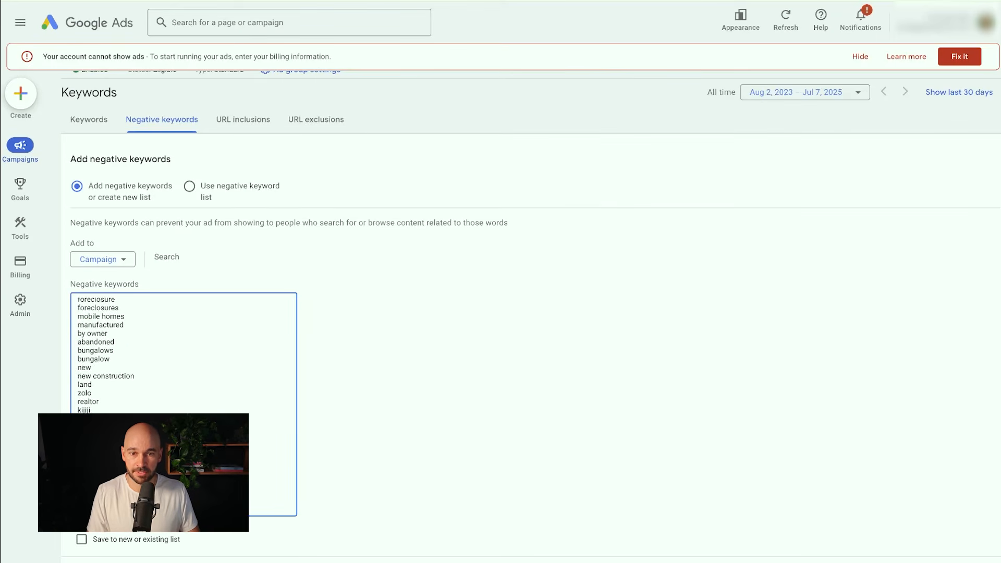
{"action": "scroll", "coordinate": [530, 323], "scroll_direction": "down", "scroll_amount": 1}
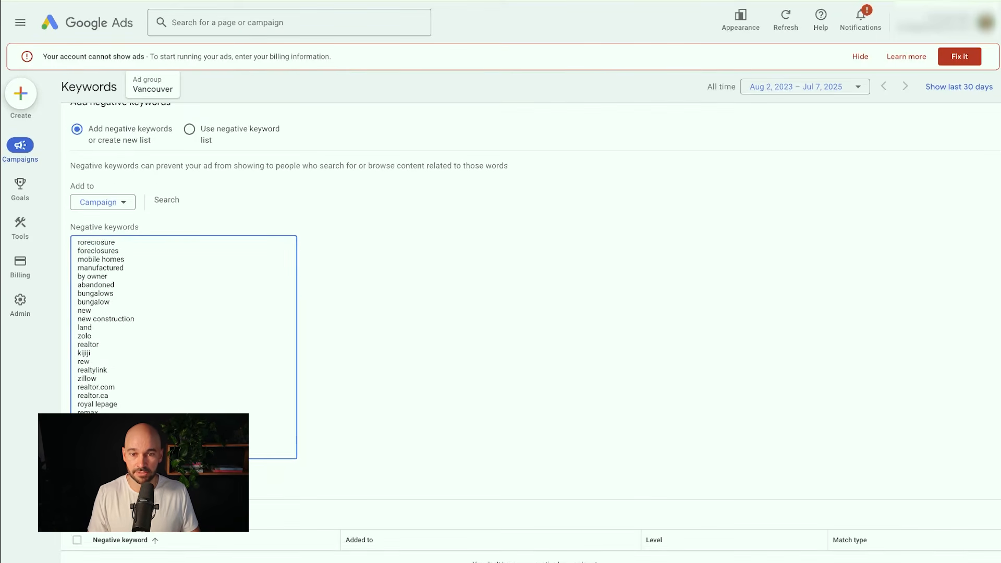
{"action": "left_click", "coordinate": [85, 514]}
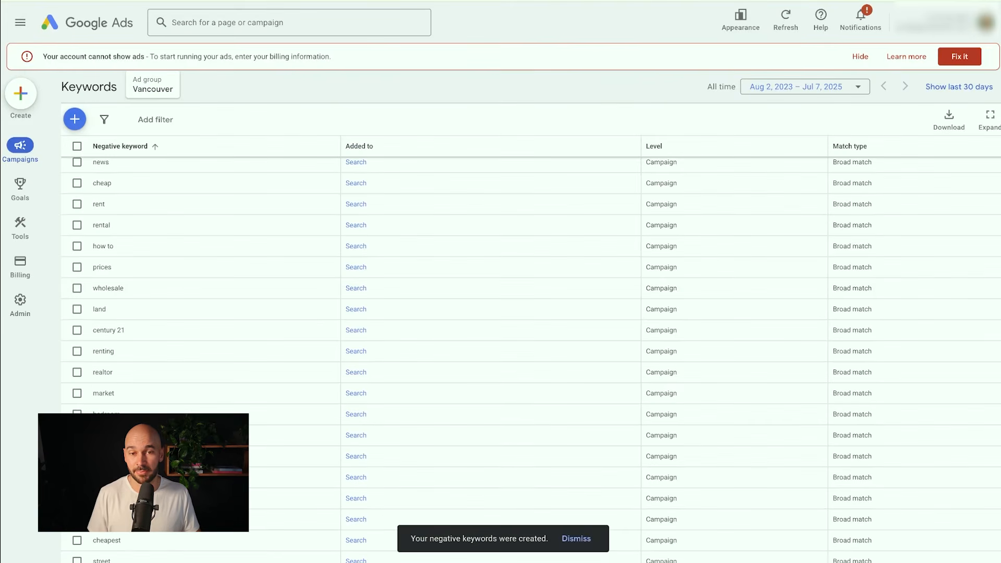
{"action": "scroll", "coordinate": [530, 323], "scroll_direction": "up", "scroll_amount": 3}
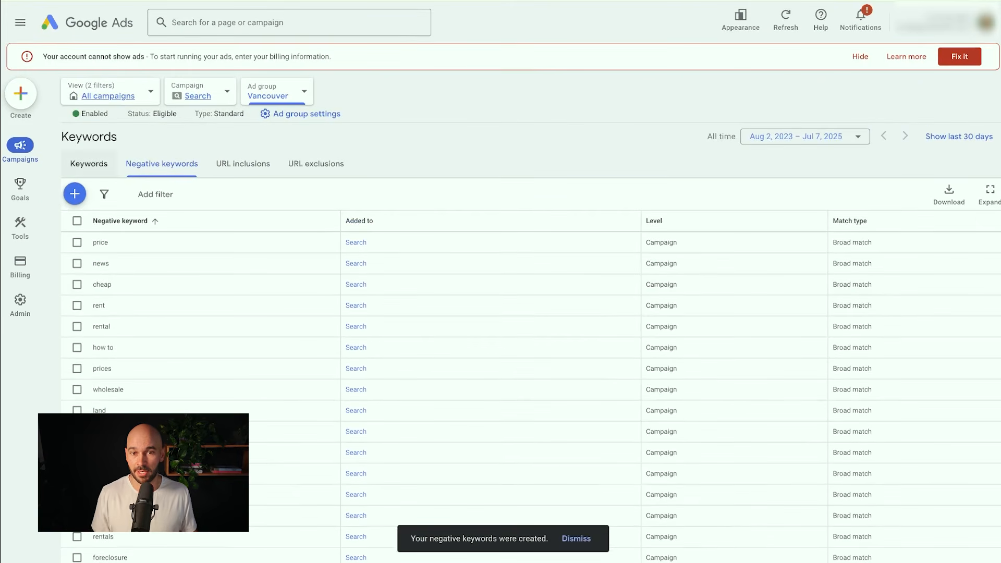
Return from the Vancouver keywords to the ad groups list and copy the Vancouver ad group
{"action": "left_click", "coordinate": [88, 162]}
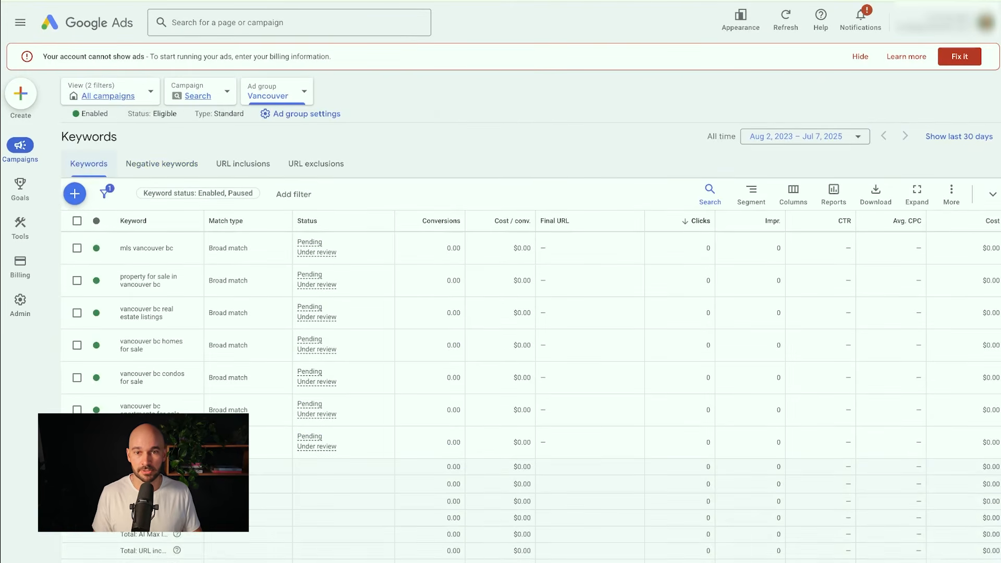
{"action": "mouse_move", "coordinate": [20, 146]}
{"action": "left_click", "coordinate": [94, 212]}
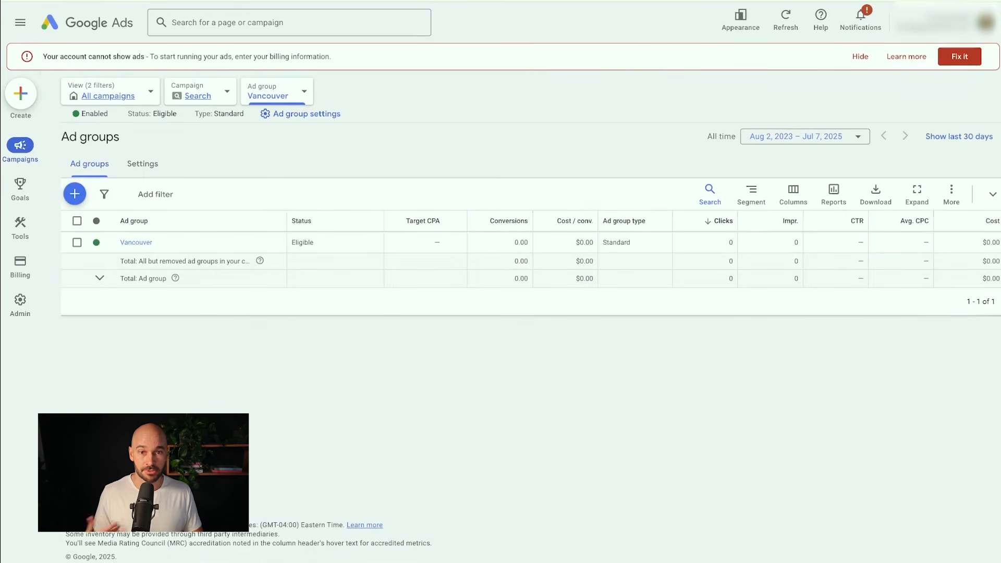
{"action": "left_click", "coordinate": [77, 243]}
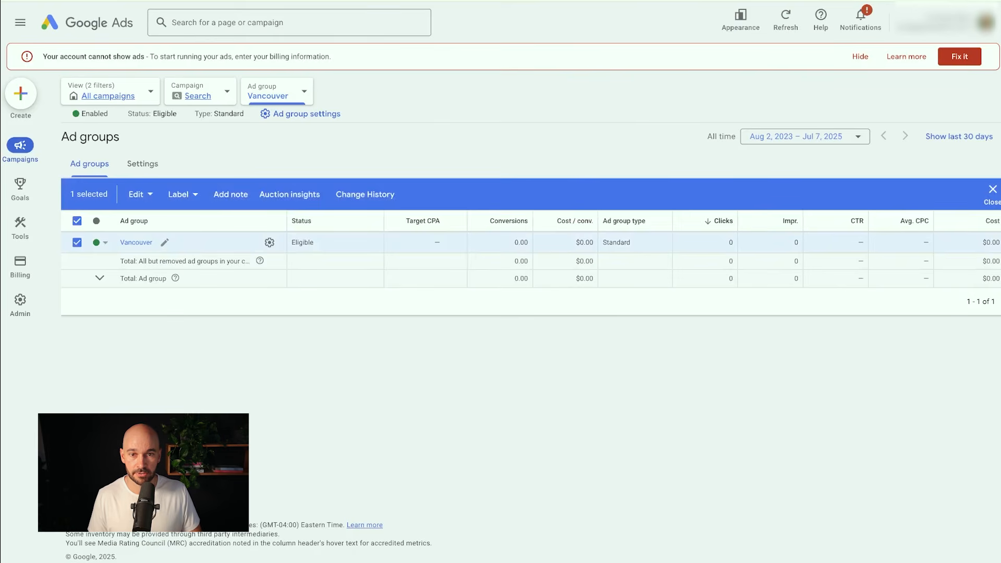
{"action": "left_click", "coordinate": [139, 194]}
{"action": "left_click", "coordinate": [183, 19]}
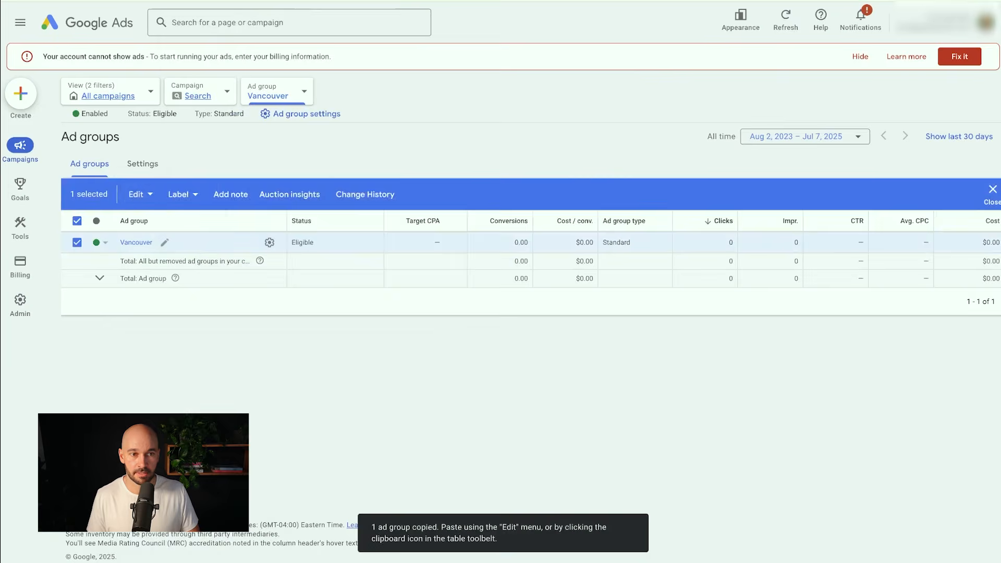
Paste the copied ad group into the Search campaign without pausing new ad groups, letting the paste run in the background
{"action": "left_click", "coordinate": [669, 194]}
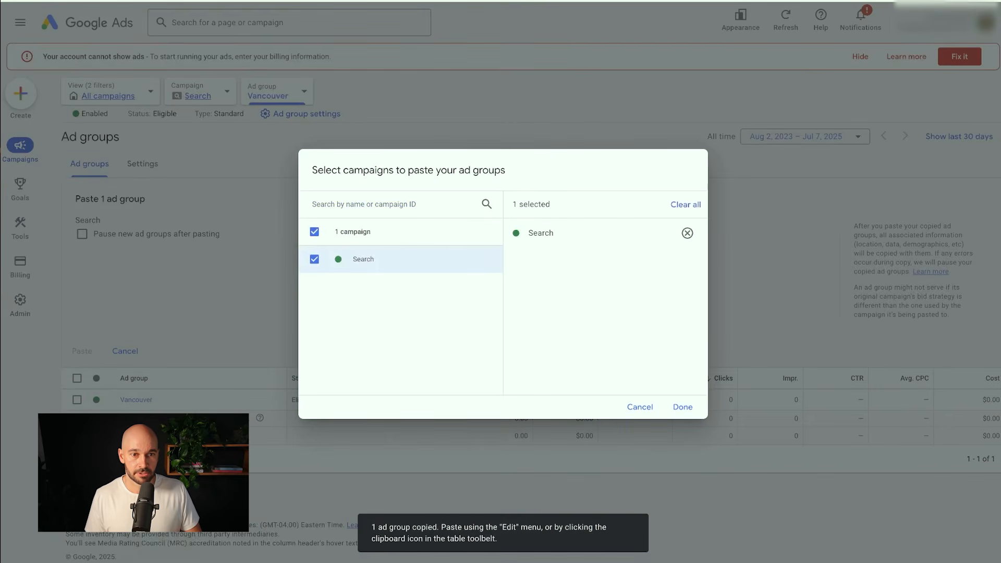
{"action": "left_click", "coordinate": [683, 407]}
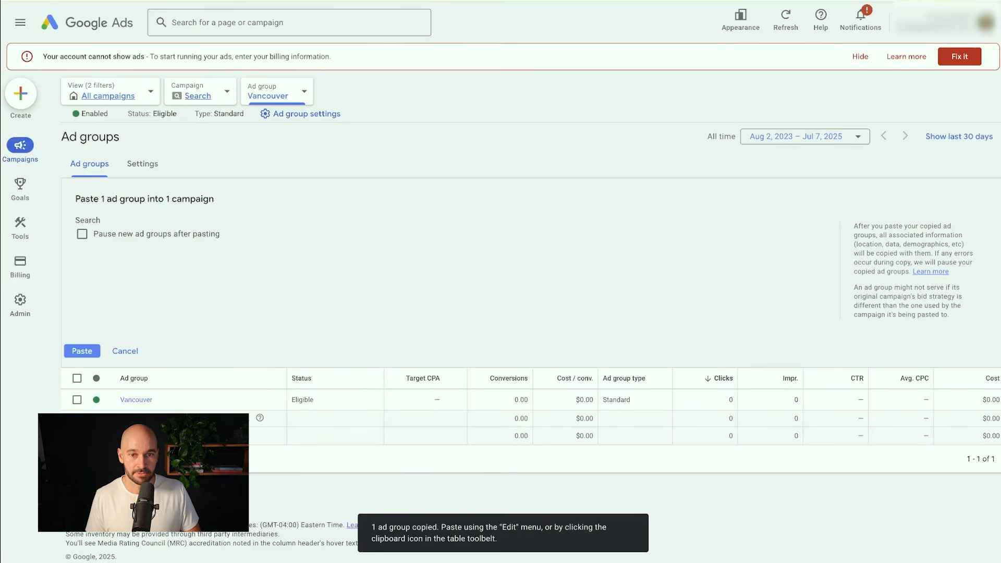
{"action": "left_click", "coordinate": [82, 235]}
{"action": "left_click", "coordinate": [81, 234]}
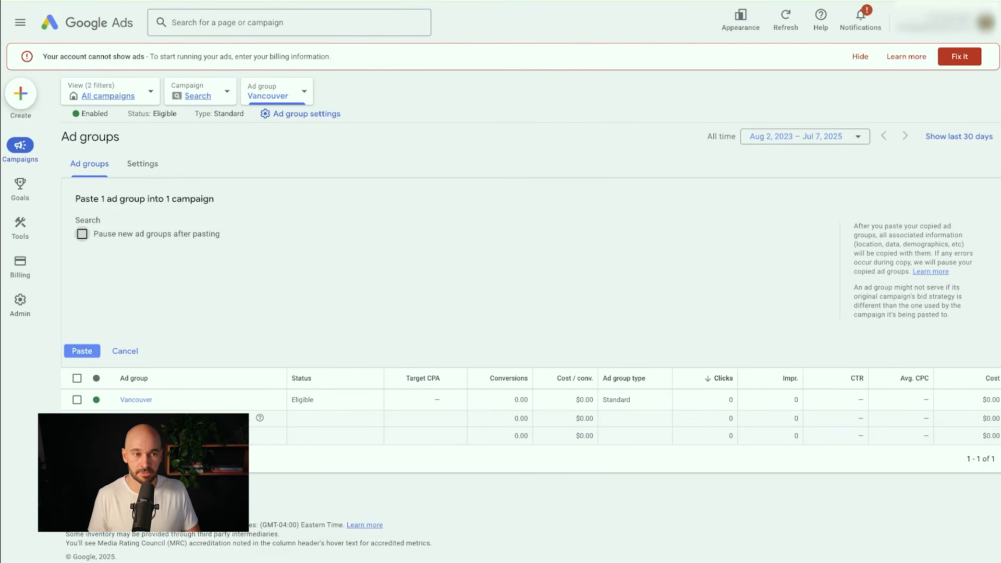
{"action": "left_click", "coordinate": [82, 351]}
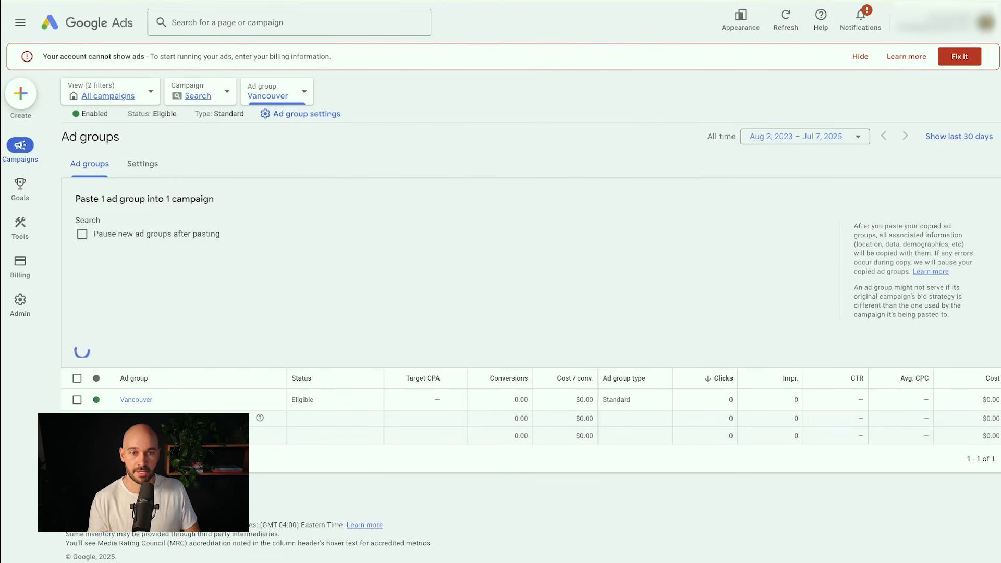
{"action": "left_click", "coordinate": [511, 286]}
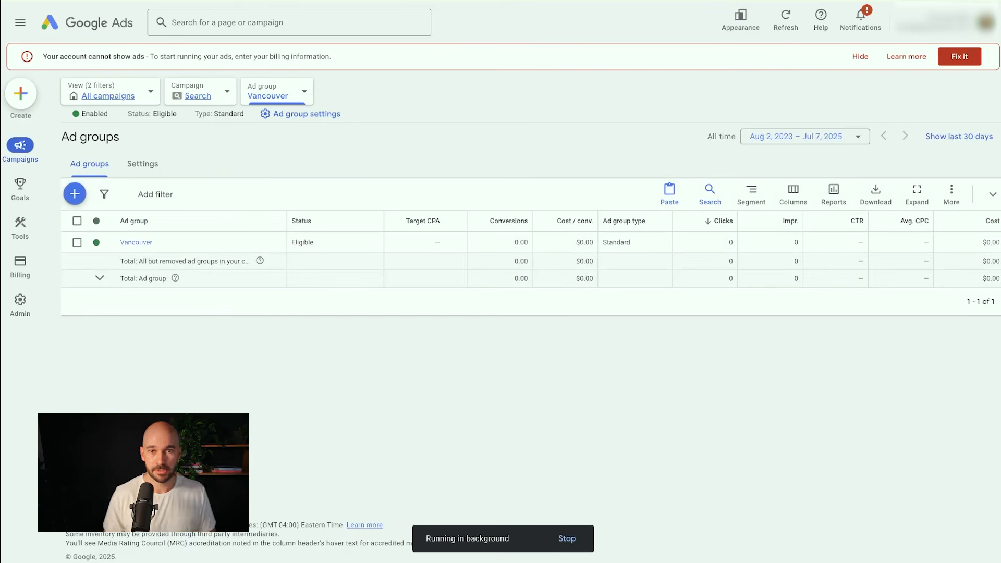
Go back to the campaigns list and open the Search campaign
{"action": "double_click", "coordinate": [54, 56]}
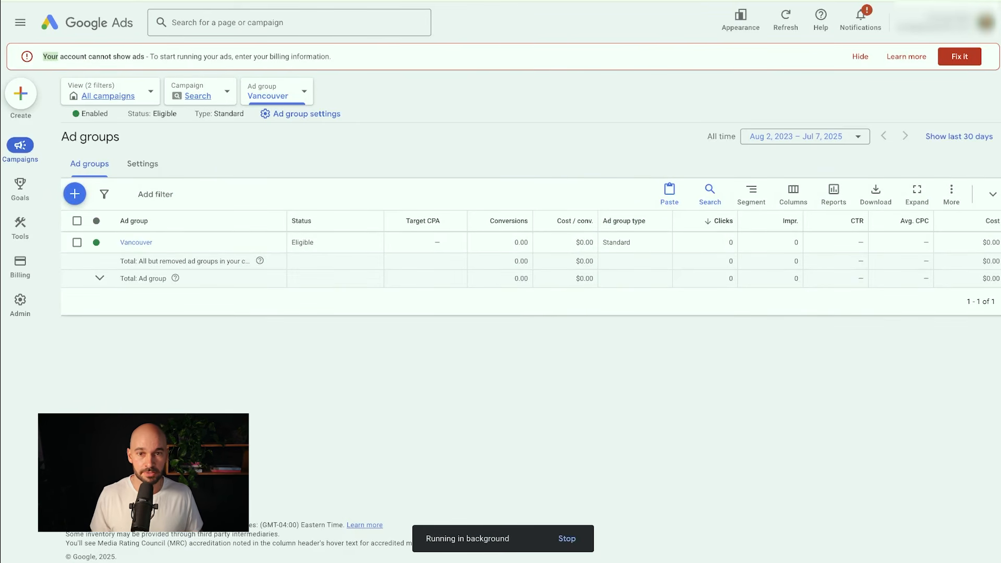
{"action": "mouse_move", "coordinate": [20, 265]}
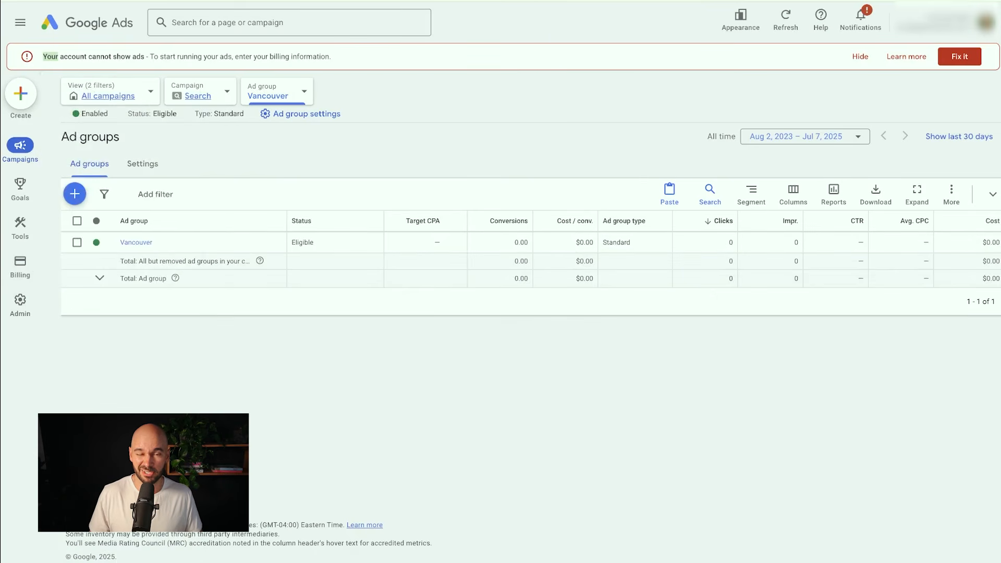
{"action": "mouse_move", "coordinate": [20, 146]}
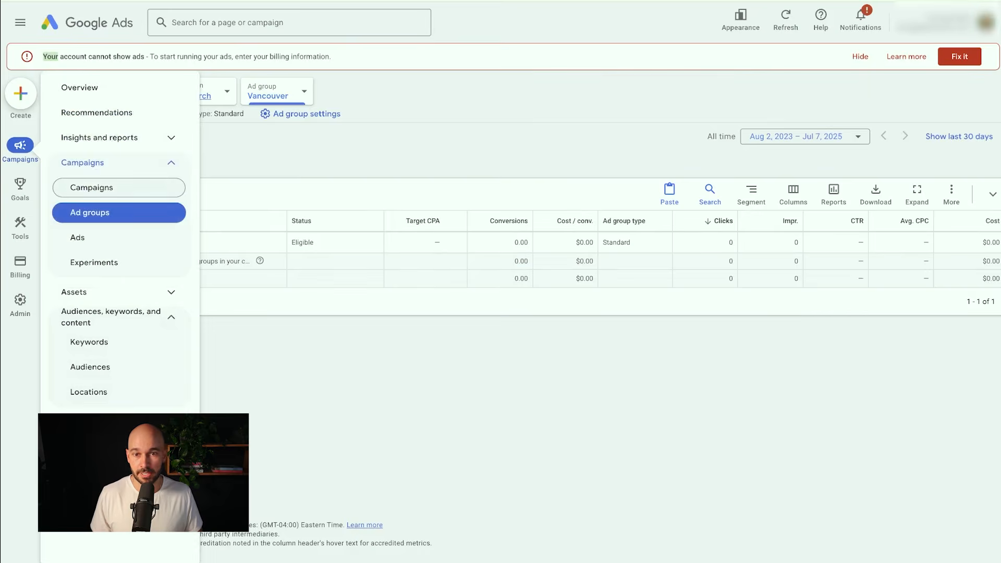
{"action": "left_click", "coordinate": [89, 187]}
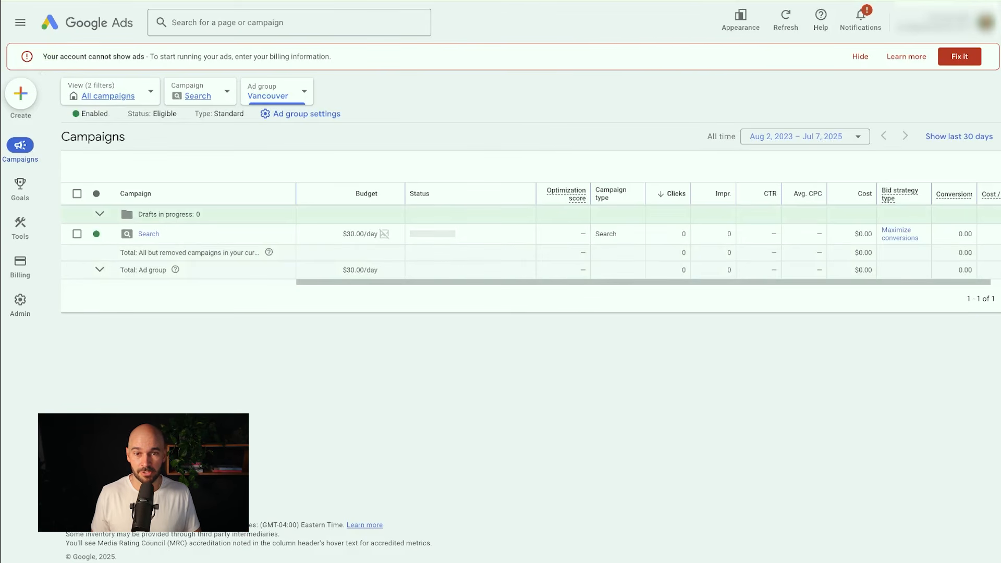
{"action": "left_click", "coordinate": [148, 234]}
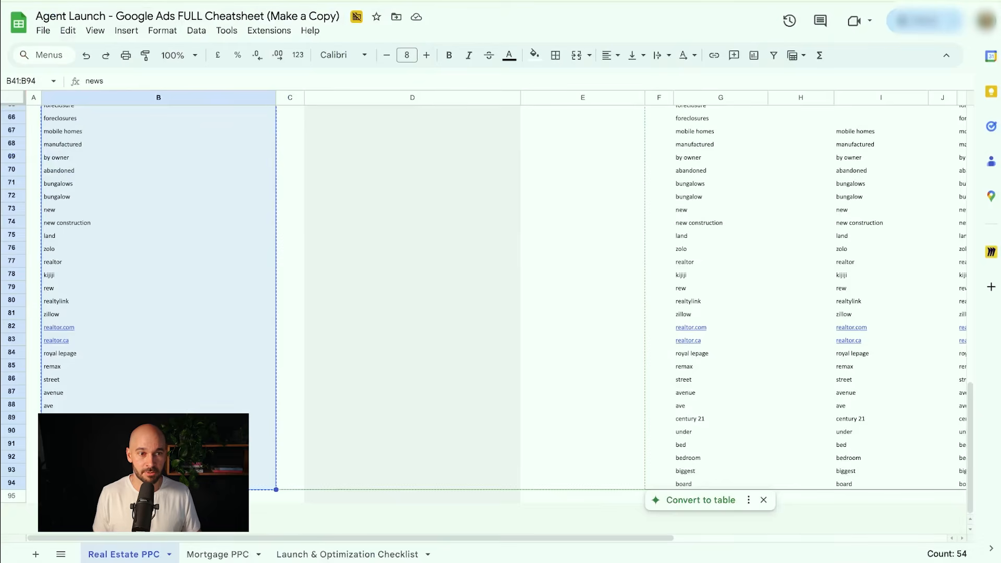
Switch to the Google Sheets cheatsheet and look over its Retargeting, Condo, Foreclosure, Luxury and Home Valuation campaign templates
{"action": "scroll", "coordinate": [501, 313], "scroll_direction": "up", "scroll_amount": 17}
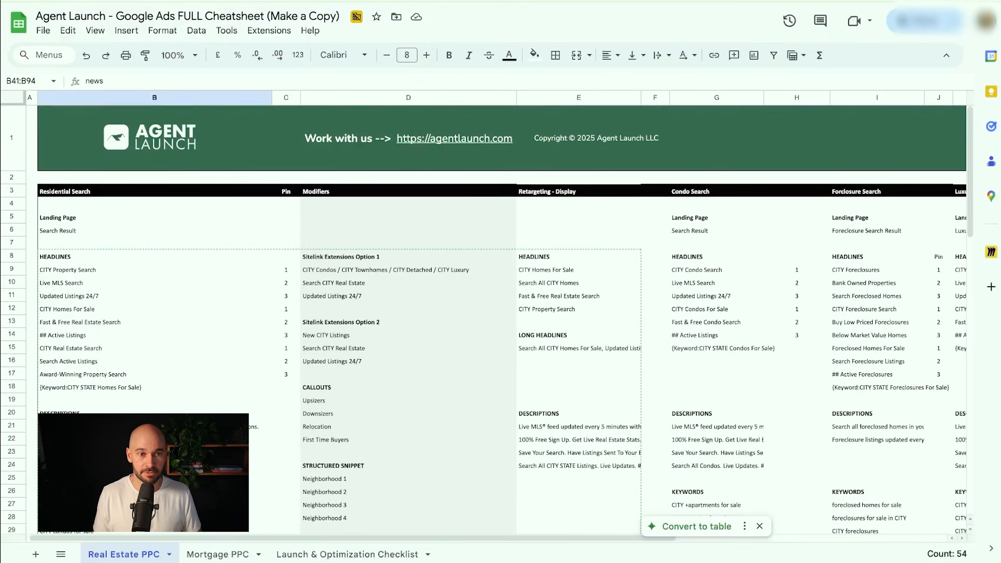
{"action": "scroll", "coordinate": [500, 312], "scroll_direction": "right", "scroll_amount": 4}
{"action": "scroll", "coordinate": [501, 313], "scroll_direction": "down", "scroll_amount": 1}
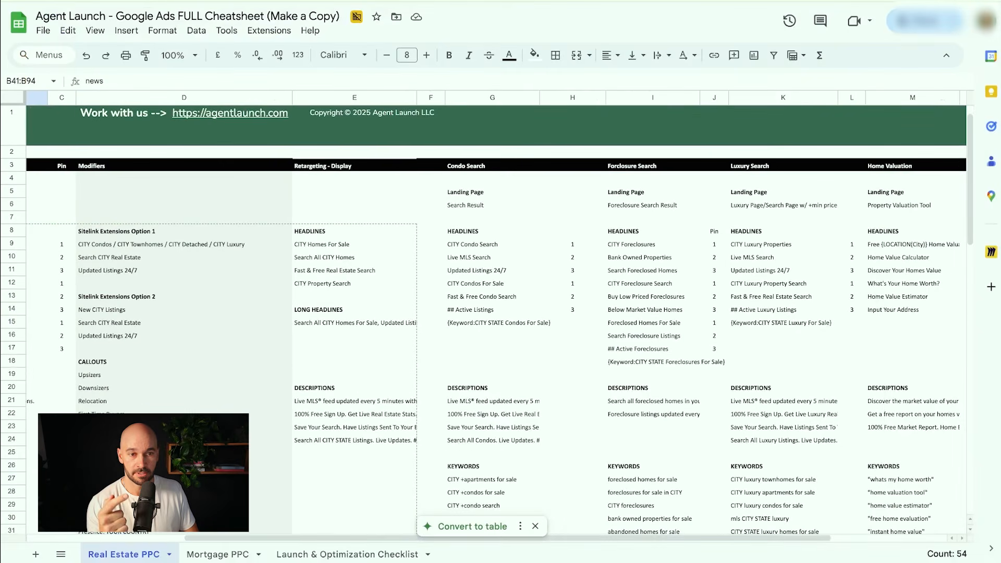
{"action": "scroll", "coordinate": [500, 313], "scroll_direction": "right", "scroll_amount": 4}
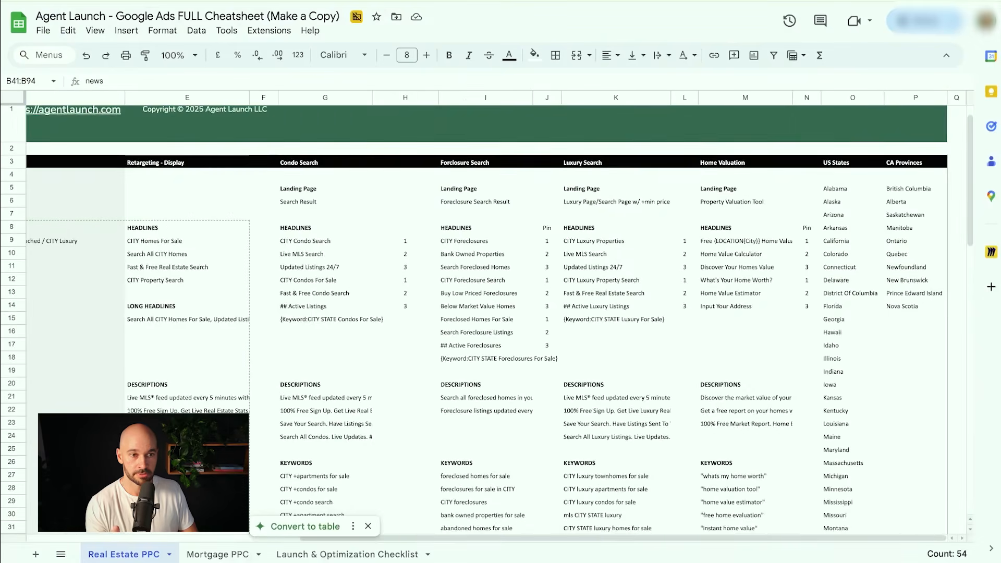
{"action": "scroll", "coordinate": [500, 313], "scroll_direction": "down", "scroll_amount": 1}
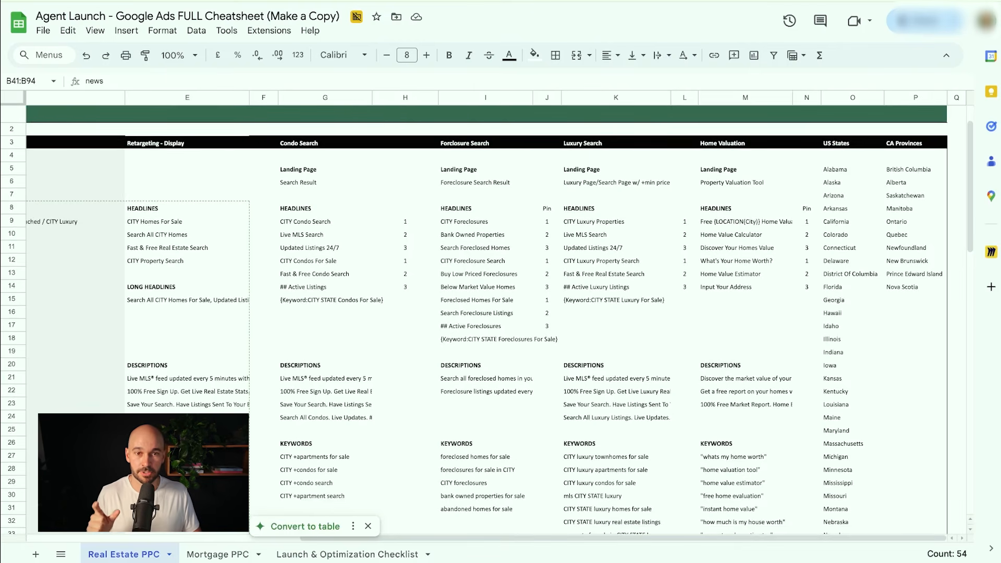
{"action": "scroll", "coordinate": [500, 313], "scroll_direction": "left", "scroll_amount": 10}
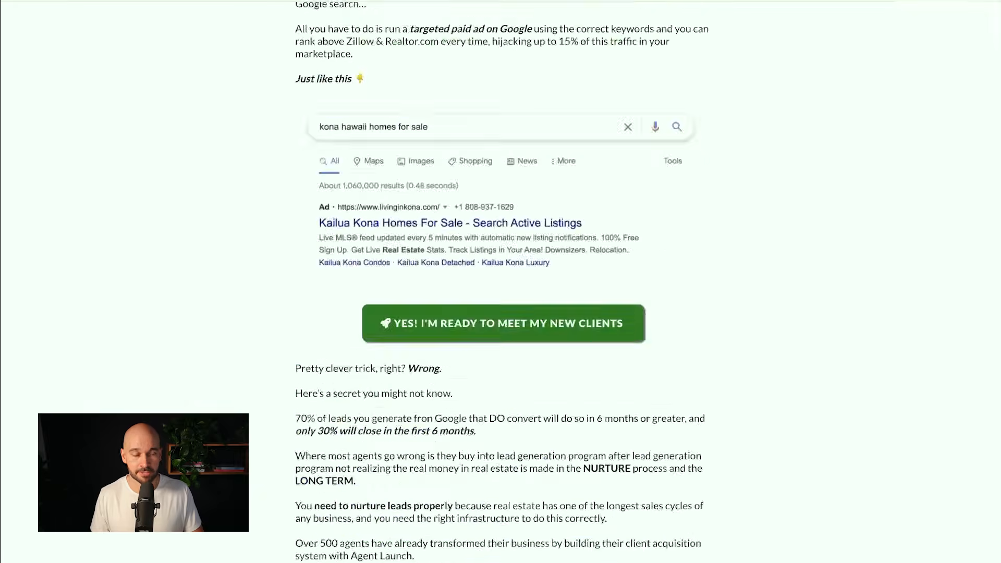
Switch to the Agent Launch web page and read its pricing section, onboarding steps, bonuses and order form
{"action": "scroll", "coordinate": [500, 281], "scroll_direction": "down", "scroll_amount": 20}
{"action": "scroll", "coordinate": [501, 282], "scroll_direction": "down", "scroll_amount": 20}
{"action": "scroll", "coordinate": [500, 281], "scroll_direction": "down", "scroll_amount": 20}
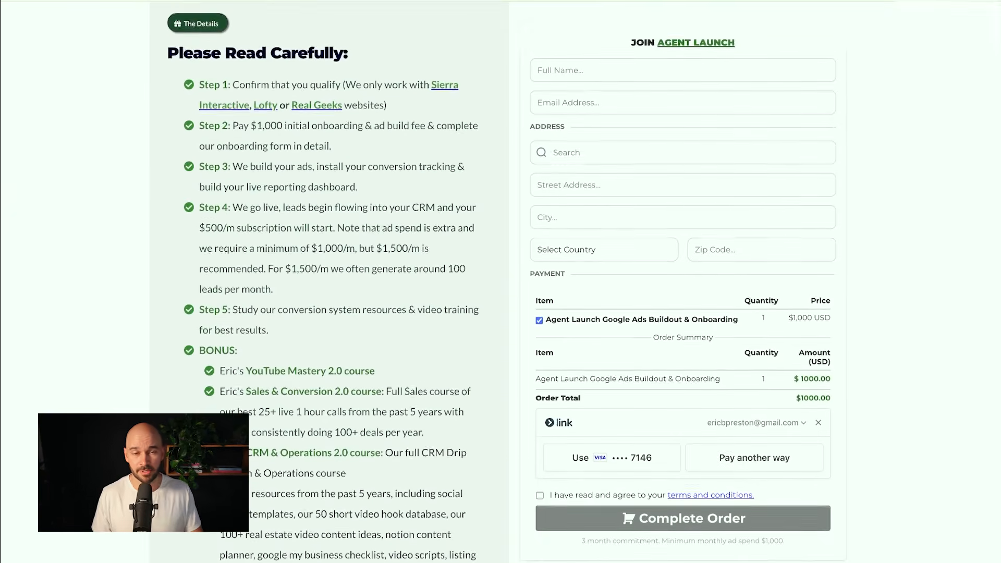
{"action": "scroll", "coordinate": [501, 282], "scroll_direction": "up", "scroll_amount": 1}
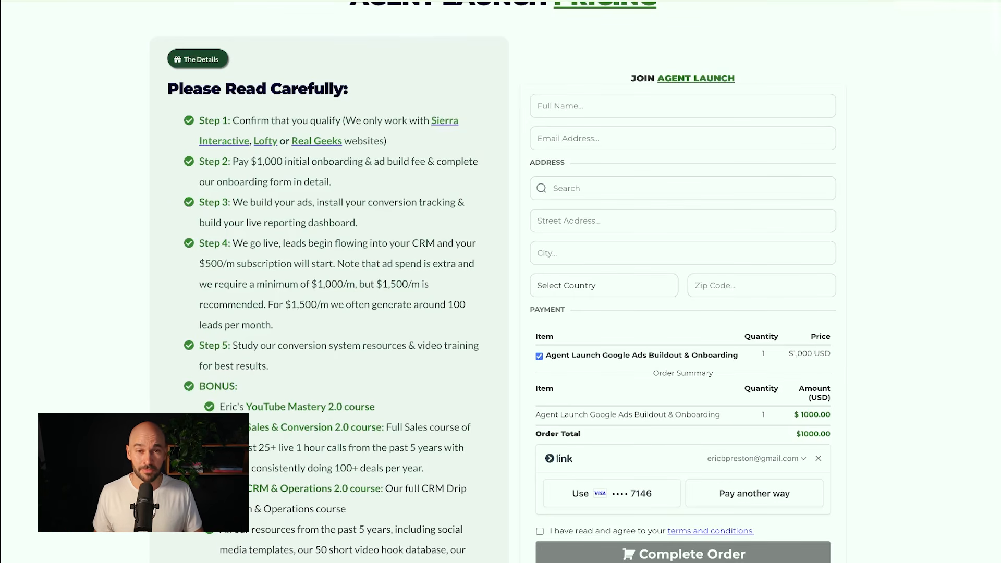
{"action": "scroll", "coordinate": [501, 281], "scroll_direction": "down", "scroll_amount": 1}
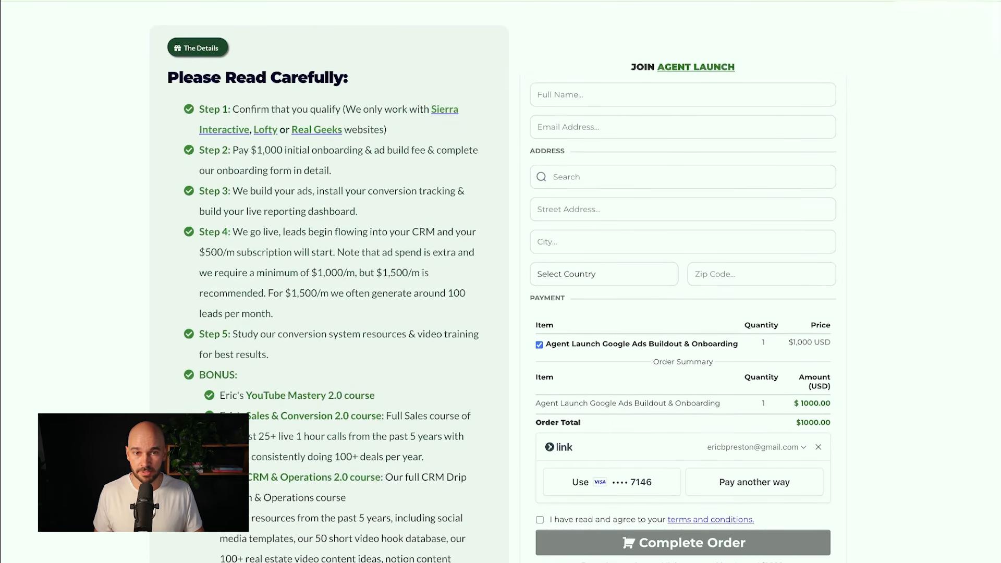
{"action": "scroll", "coordinate": [500, 281], "scroll_direction": "down", "scroll_amount": 1}
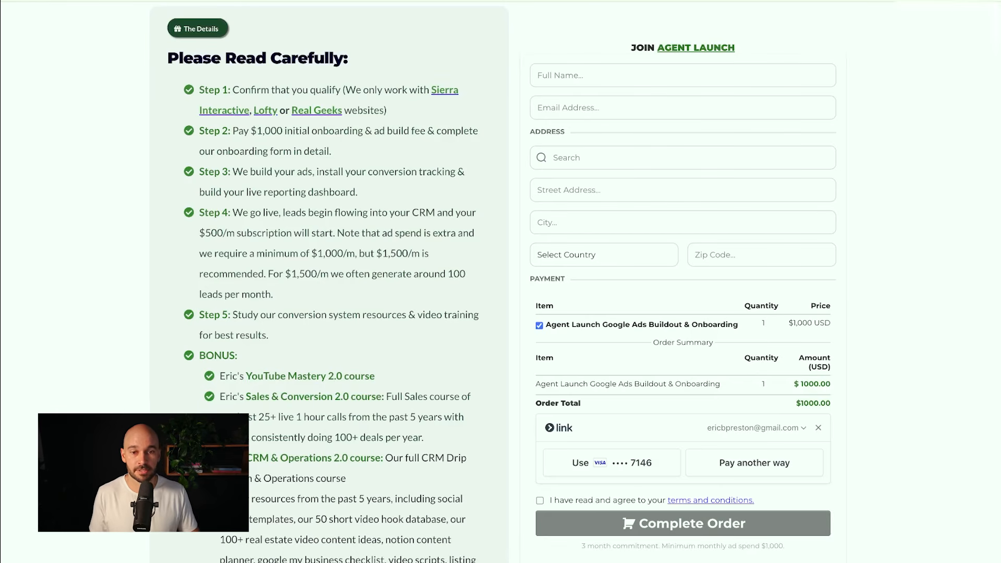
{"action": "scroll", "coordinate": [501, 281], "scroll_direction": "down", "scroll_amount": 1}
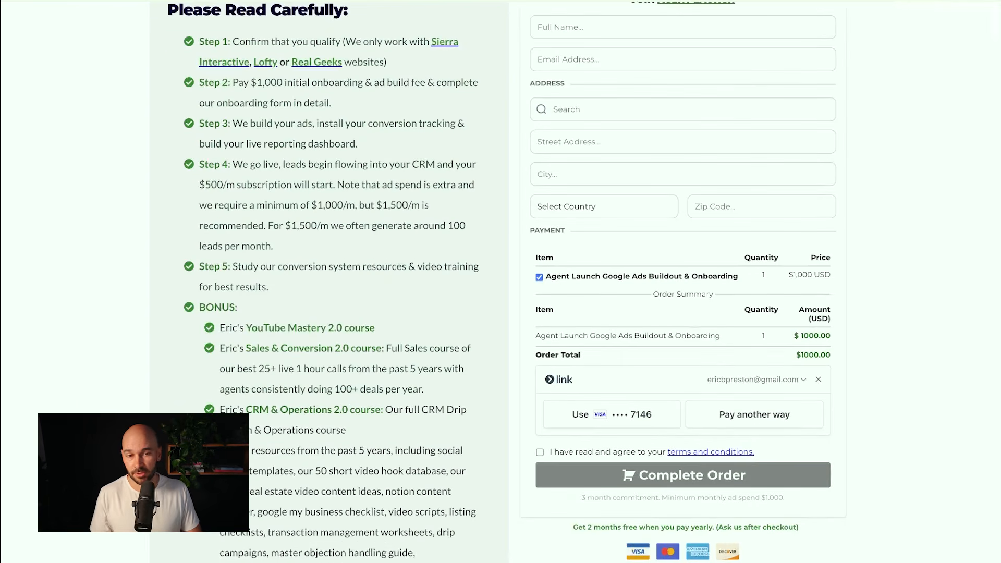
{"action": "scroll", "coordinate": [501, 282], "scroll_direction": "down", "scroll_amount": 1}
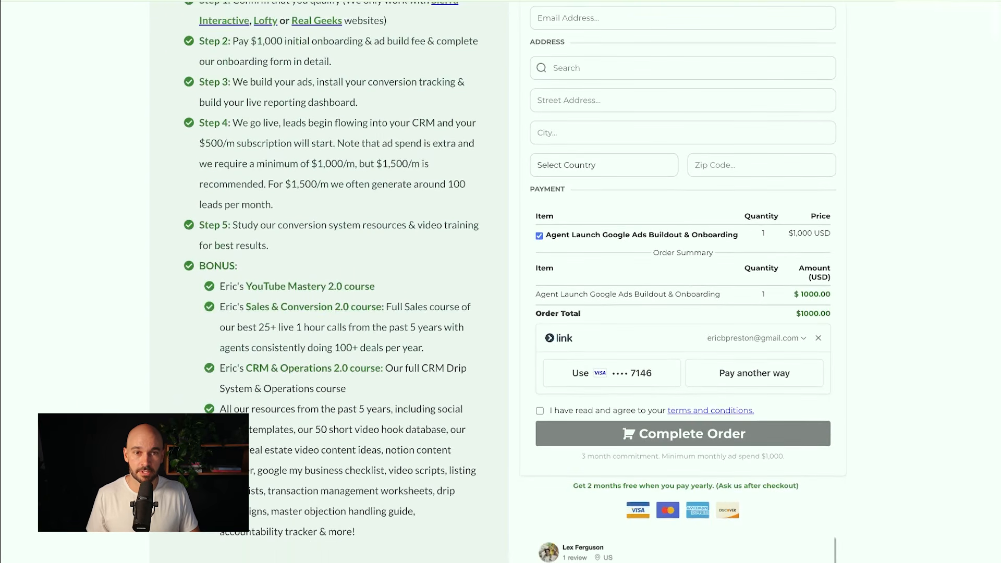